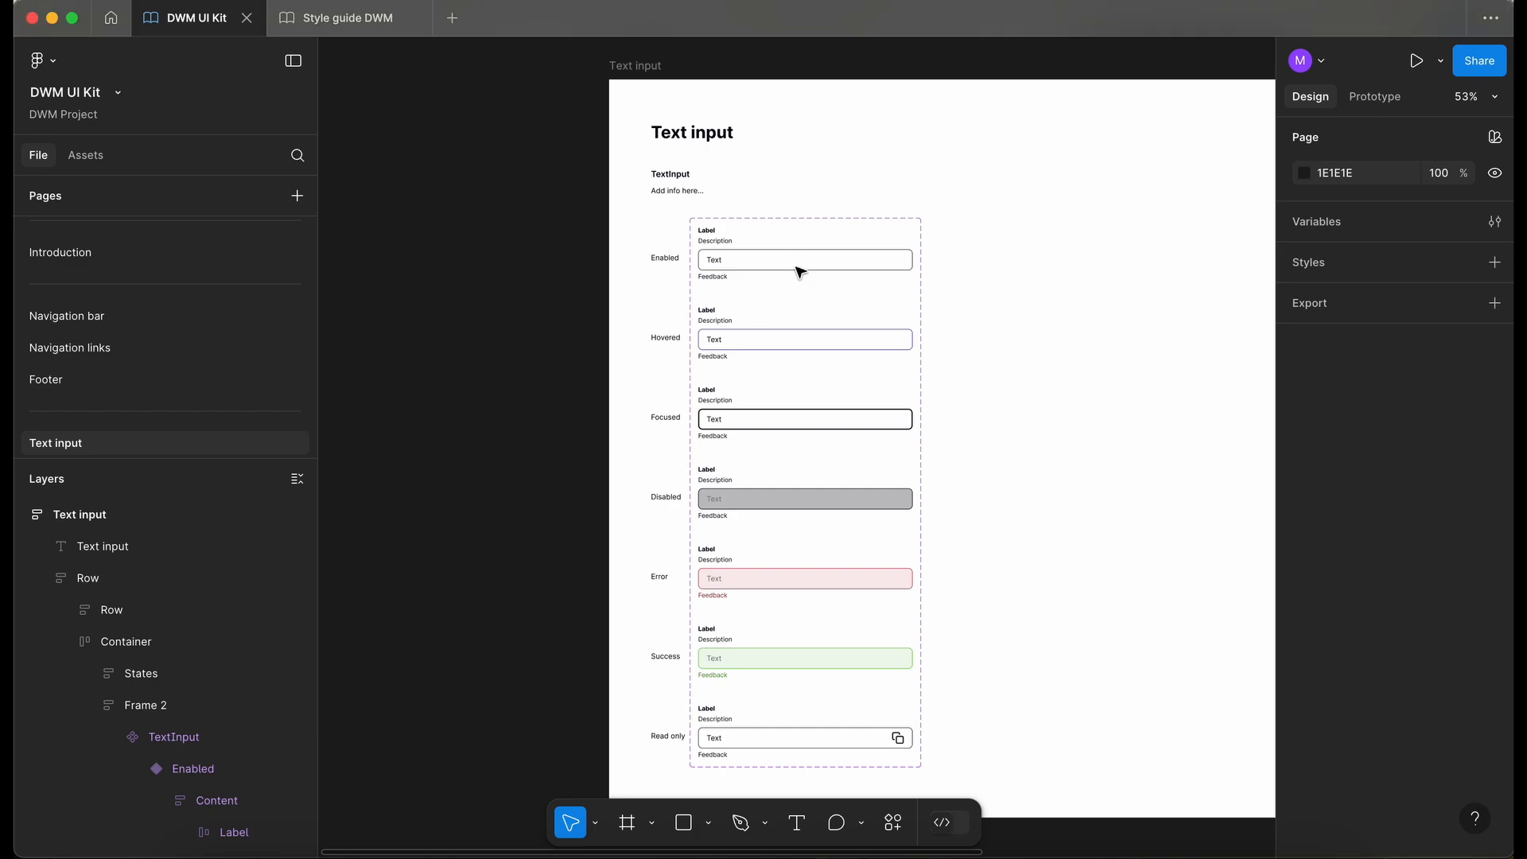
- Place a copy of the Enabled TextInput variant on the canvas beside the component set as an instance
{"action": "left_click", "coordinate": [799, 265]}
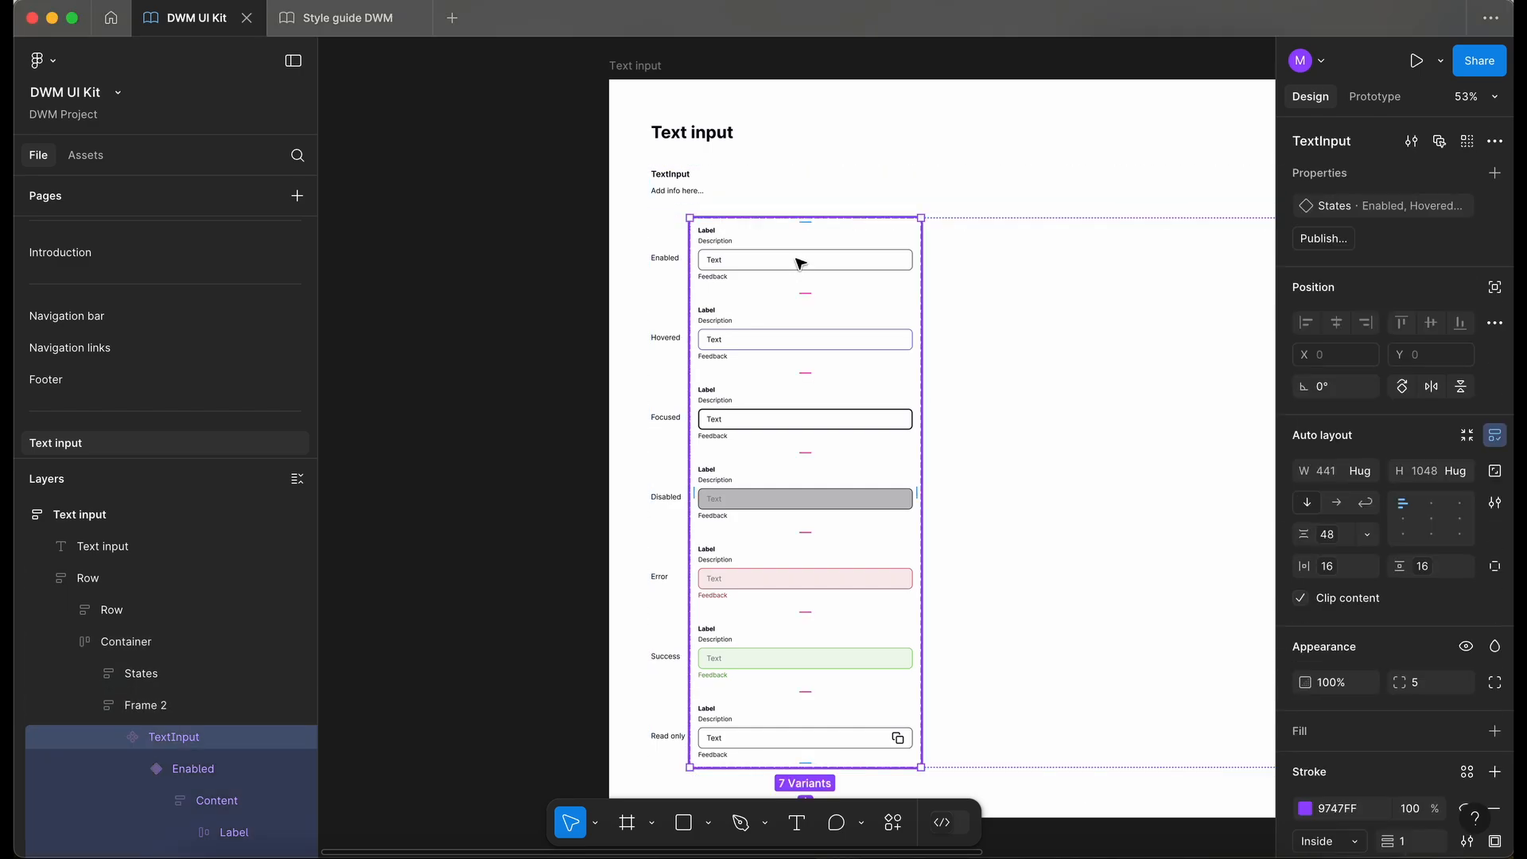
{"action": "left_click", "coordinate": [799, 264]}
{"action": "scroll", "coordinate": [799, 263], "scroll_direction": "up", "scroll_amount": 3}
{"action": "scroll", "coordinate": [799, 263], "scroll_direction": "left", "scroll_amount": 4}
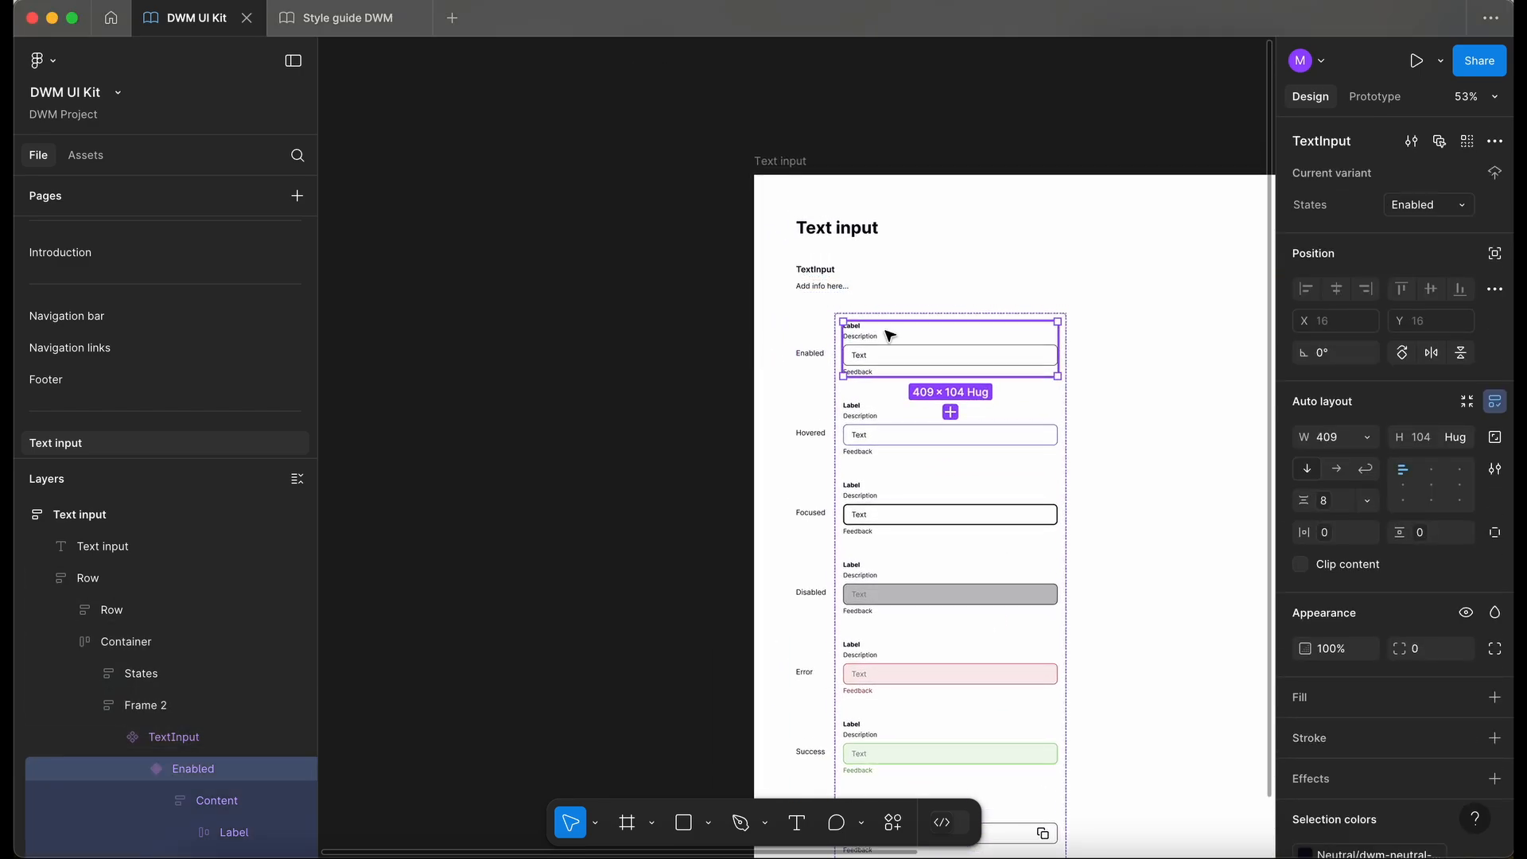
{"action": "left_click_drag", "start_coordinate": [904, 336], "coordinate": [524, 398]}
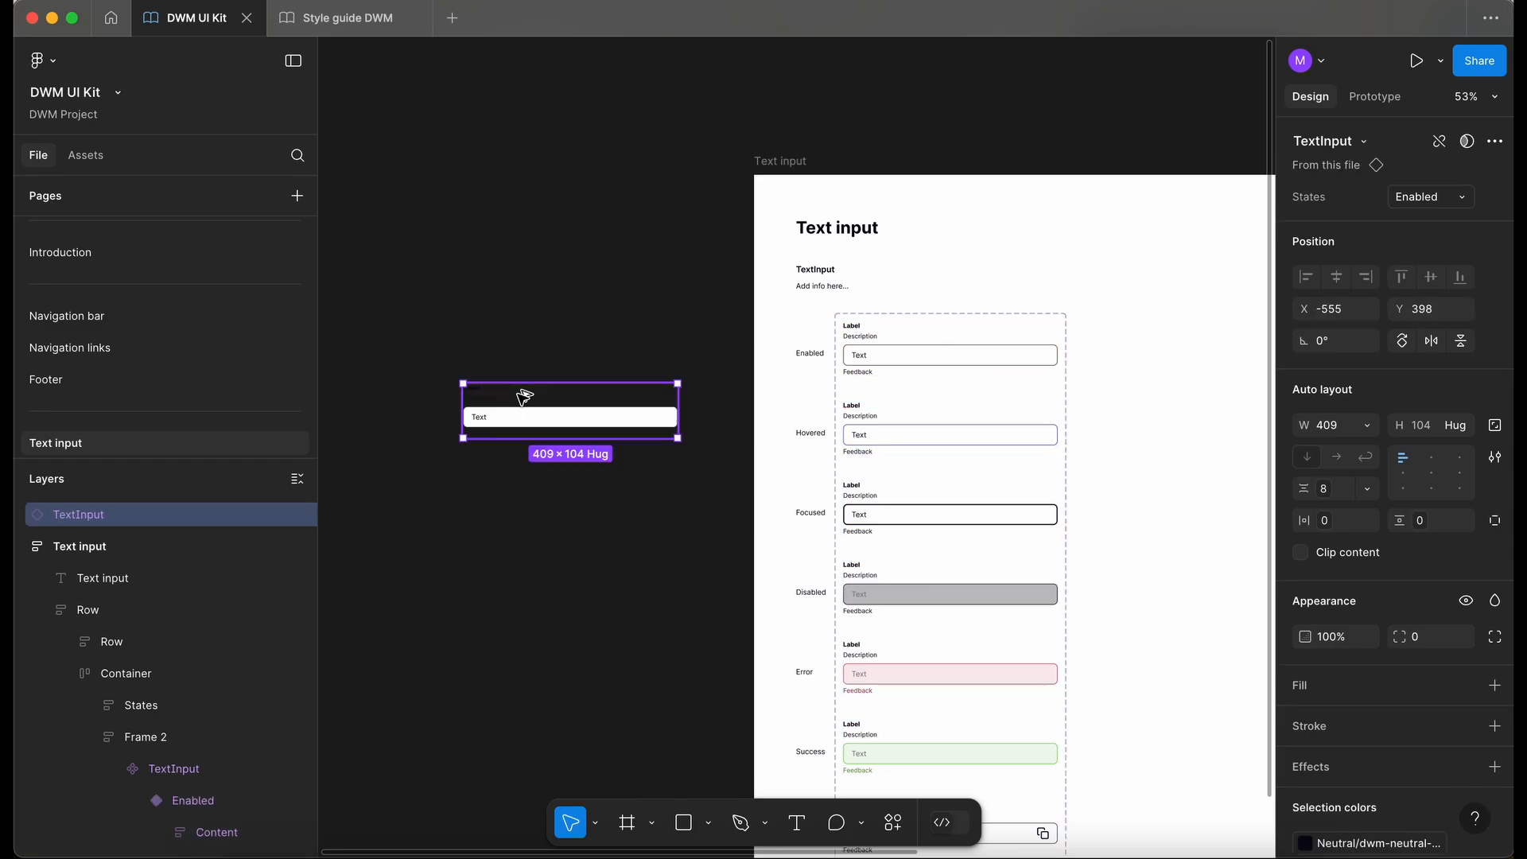
- Draw a frame about 619 × 470 around the TextInput instance
{"action": "key", "text": "f"}
{"action": "left_click_drag", "start_coordinate": [402, 314], "coordinate": [727, 560]}
{"action": "scroll", "coordinate": [582, 443], "scroll_direction": "left", "scroll_amount": 2}
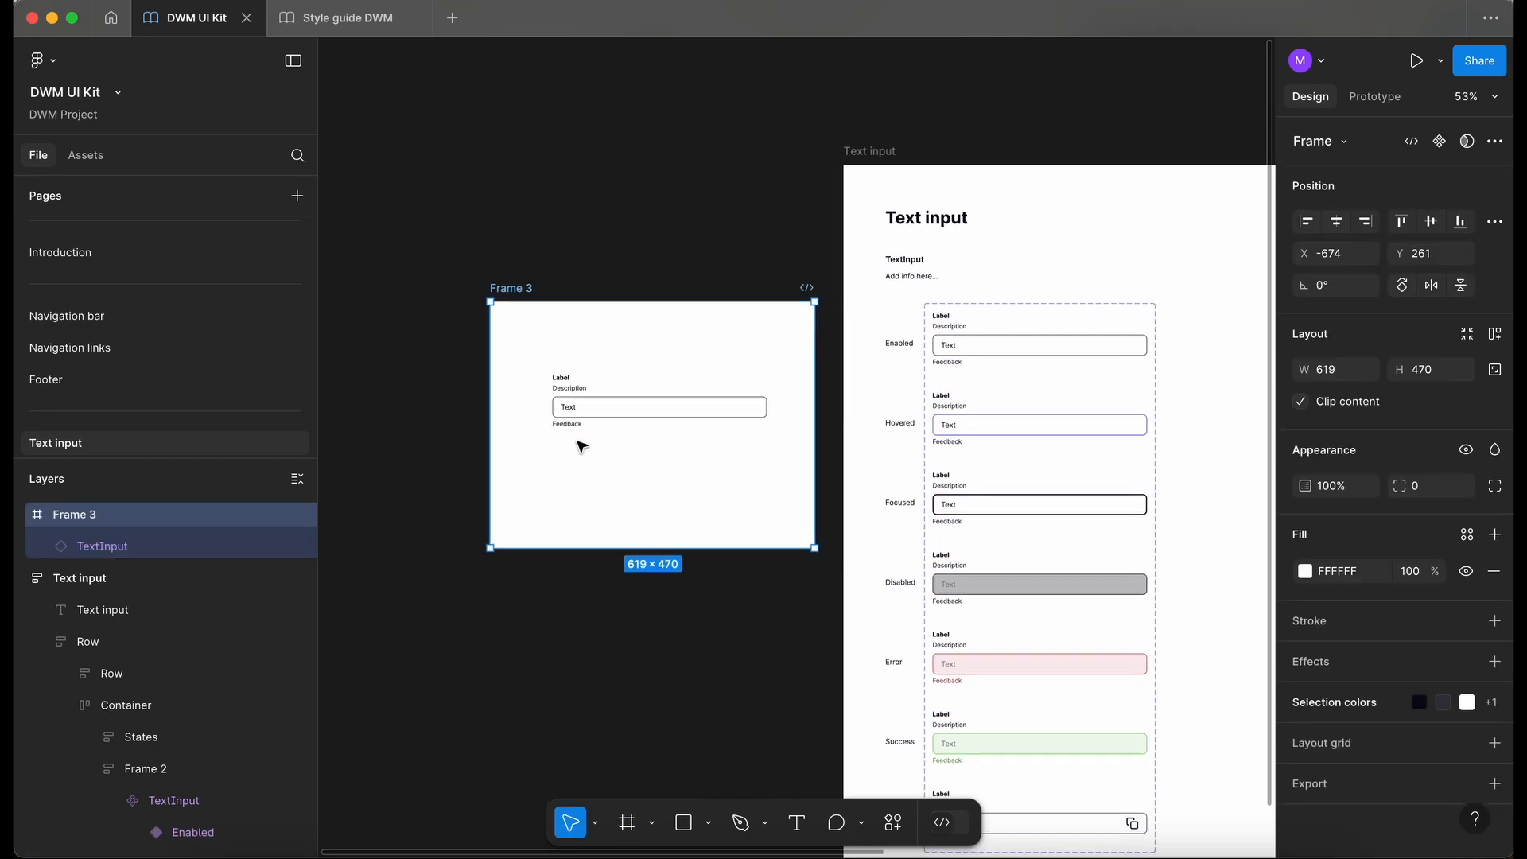
- Preview the instance by switching its States property through each variant, ending back on Enabled
{"action": "scroll", "coordinate": [584, 447], "scroll_direction": "up", "scroll_amount": 5}
{"action": "left_click", "coordinate": [763, 338]}
{"action": "left_click", "coordinate": [1430, 197]}
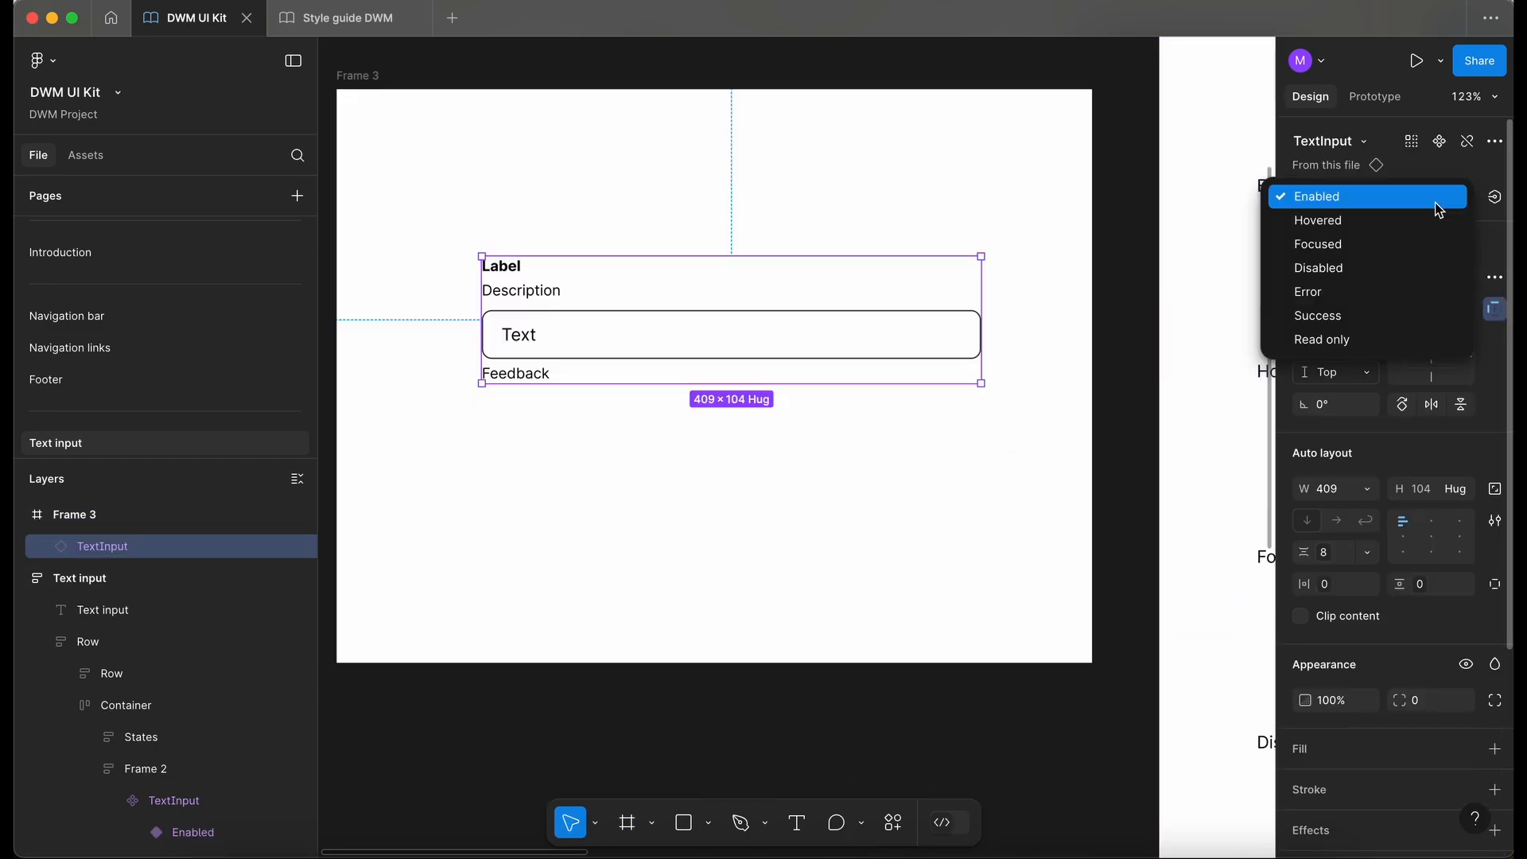
{"action": "left_click", "coordinate": [1422, 219]}
{"action": "left_click", "coordinate": [1438, 203]}
{"action": "left_click", "coordinate": [1441, 219]}
{"action": "left_click", "coordinate": [1446, 203]}
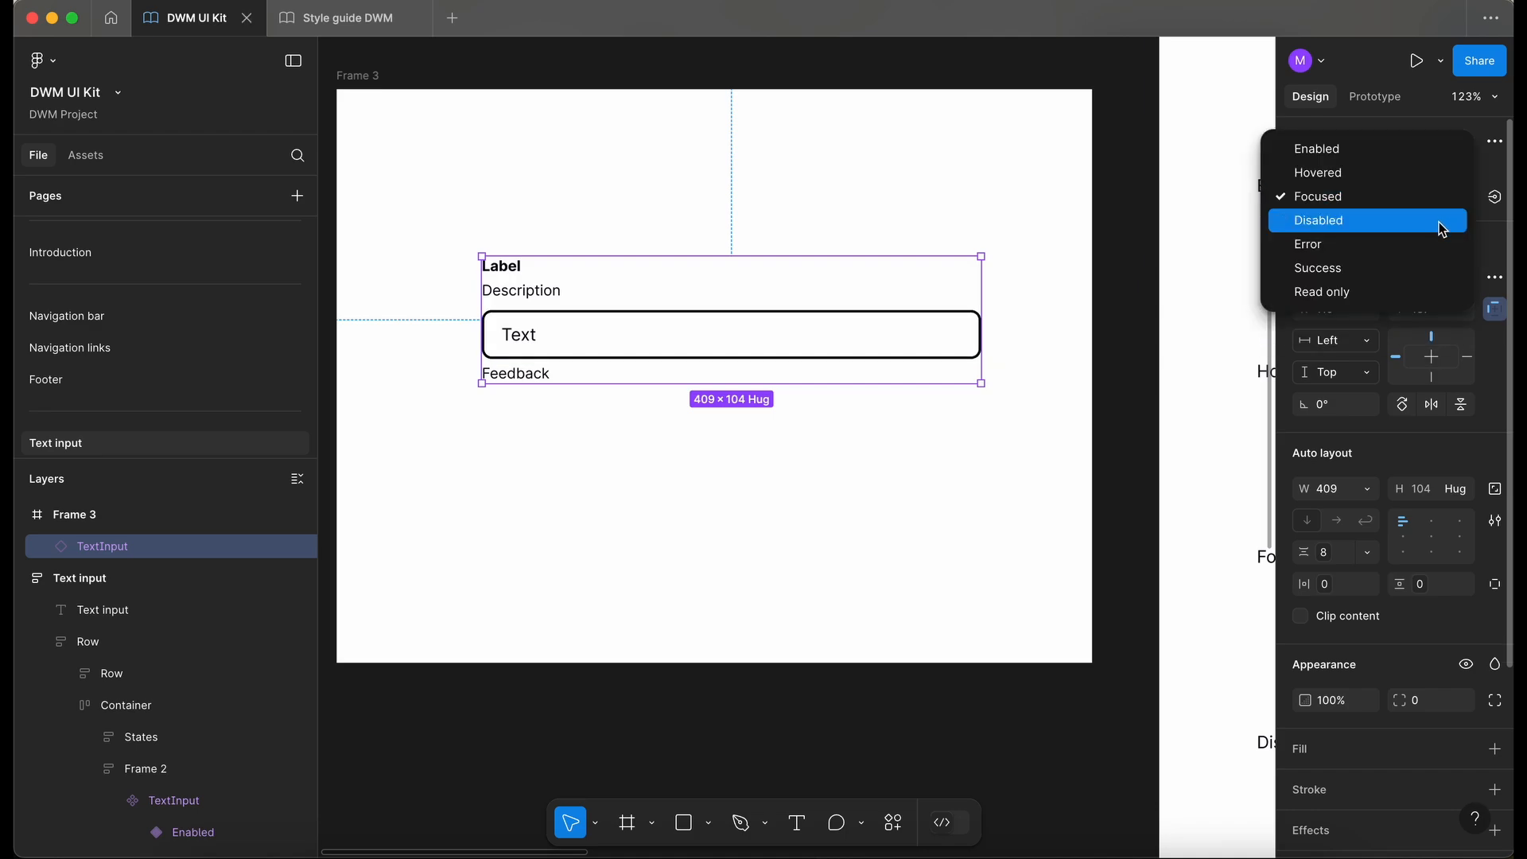
{"action": "left_click", "coordinate": [1443, 229]}
{"action": "left_click", "coordinate": [1448, 201]}
{"action": "left_click", "coordinate": [1448, 218]}
{"action": "left_click", "coordinate": [1453, 193]}
{"action": "left_click", "coordinate": [1445, 239]}
{"action": "left_click", "coordinate": [1445, 203]}
{"action": "left_click", "coordinate": [1445, 264]}
{"action": "left_click", "coordinate": [1446, 203]}
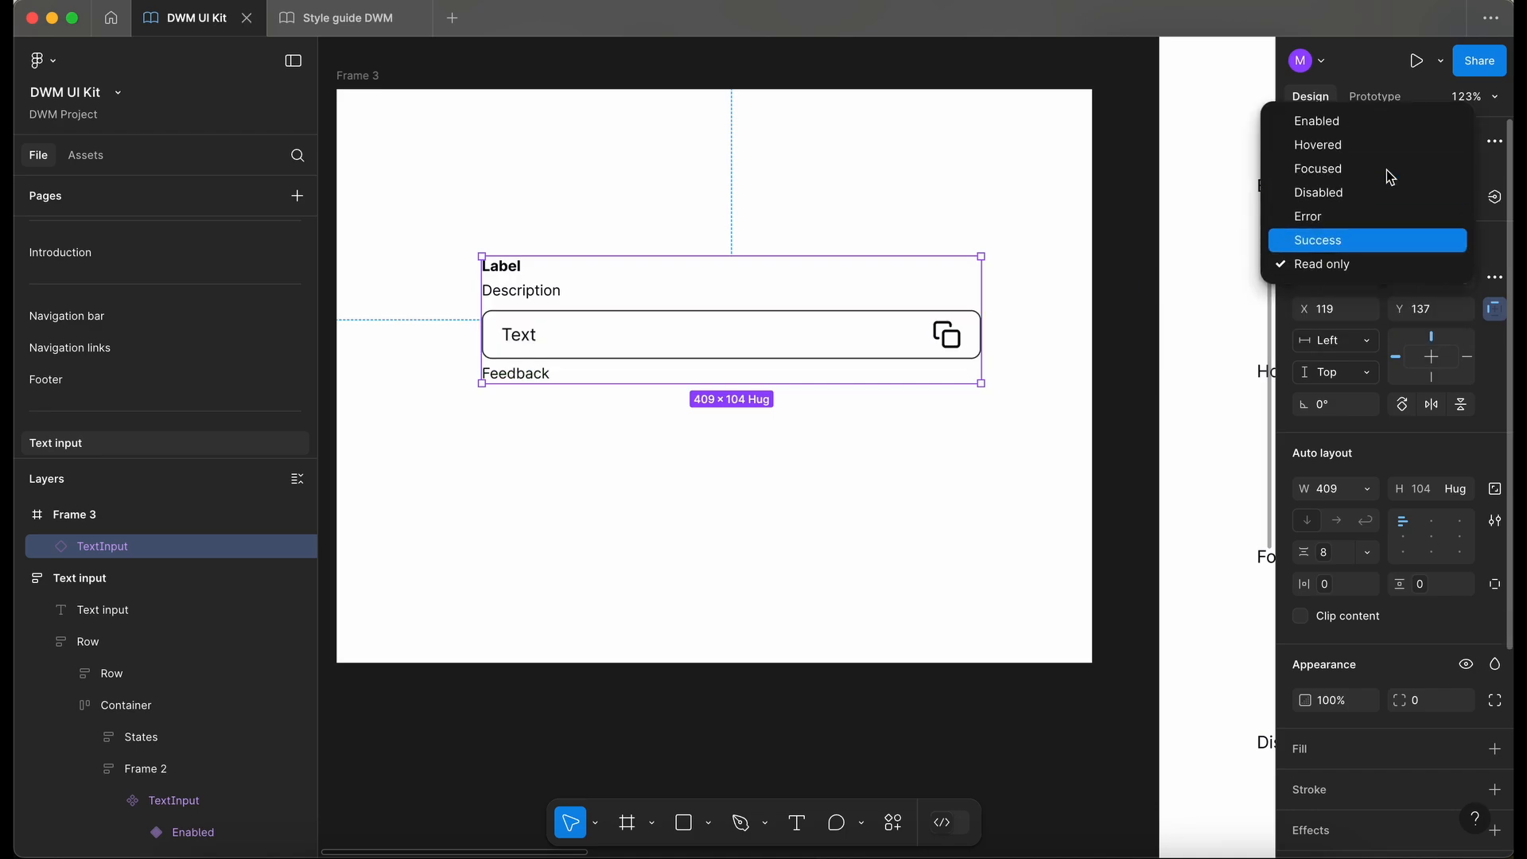
{"action": "left_click", "coordinate": [1344, 123]}
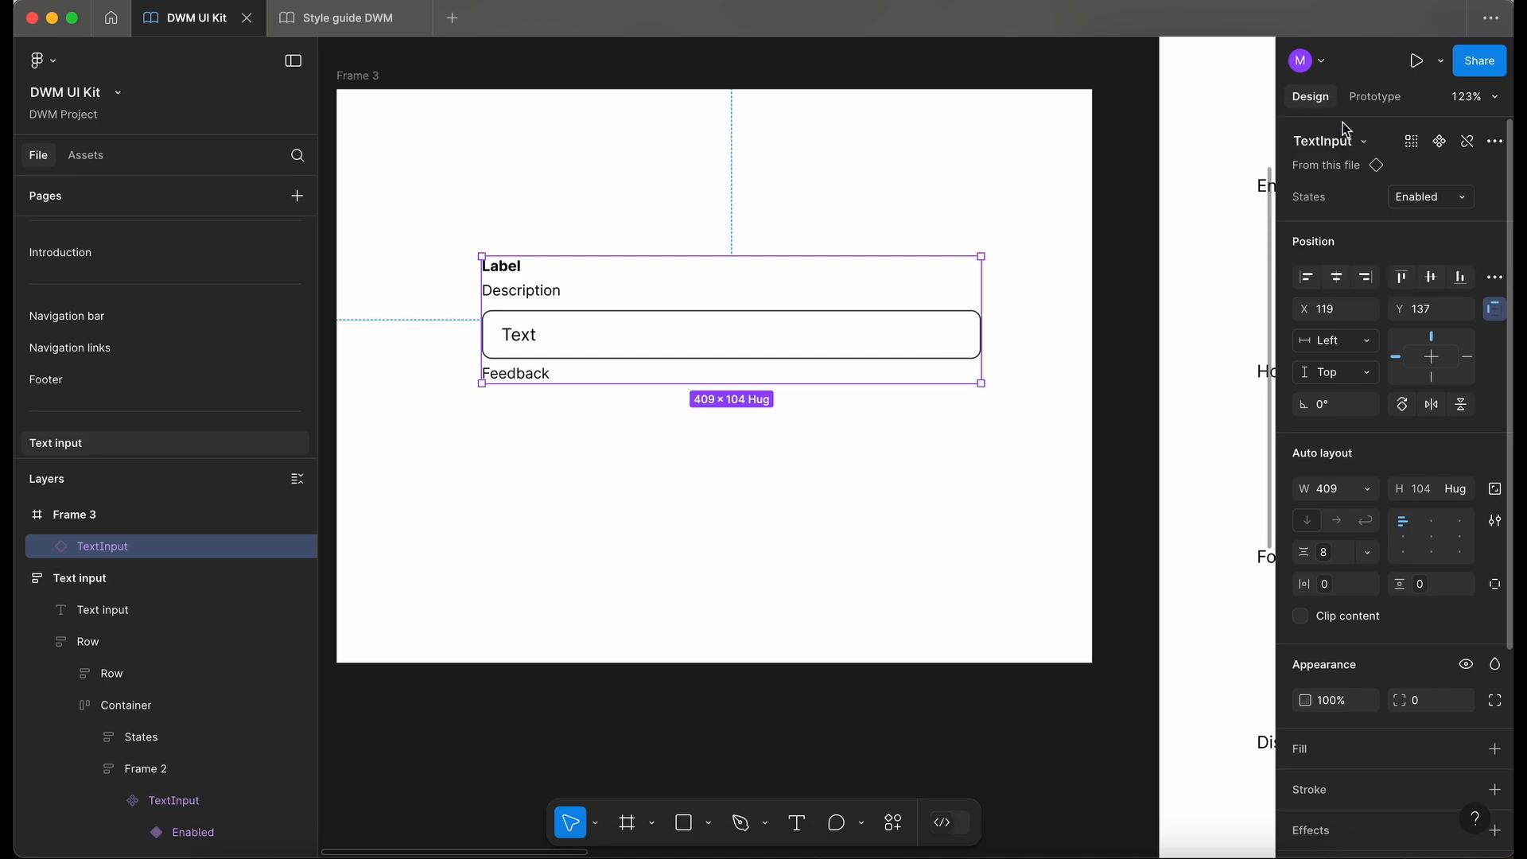
{"action": "left_click", "coordinate": [807, 456]}
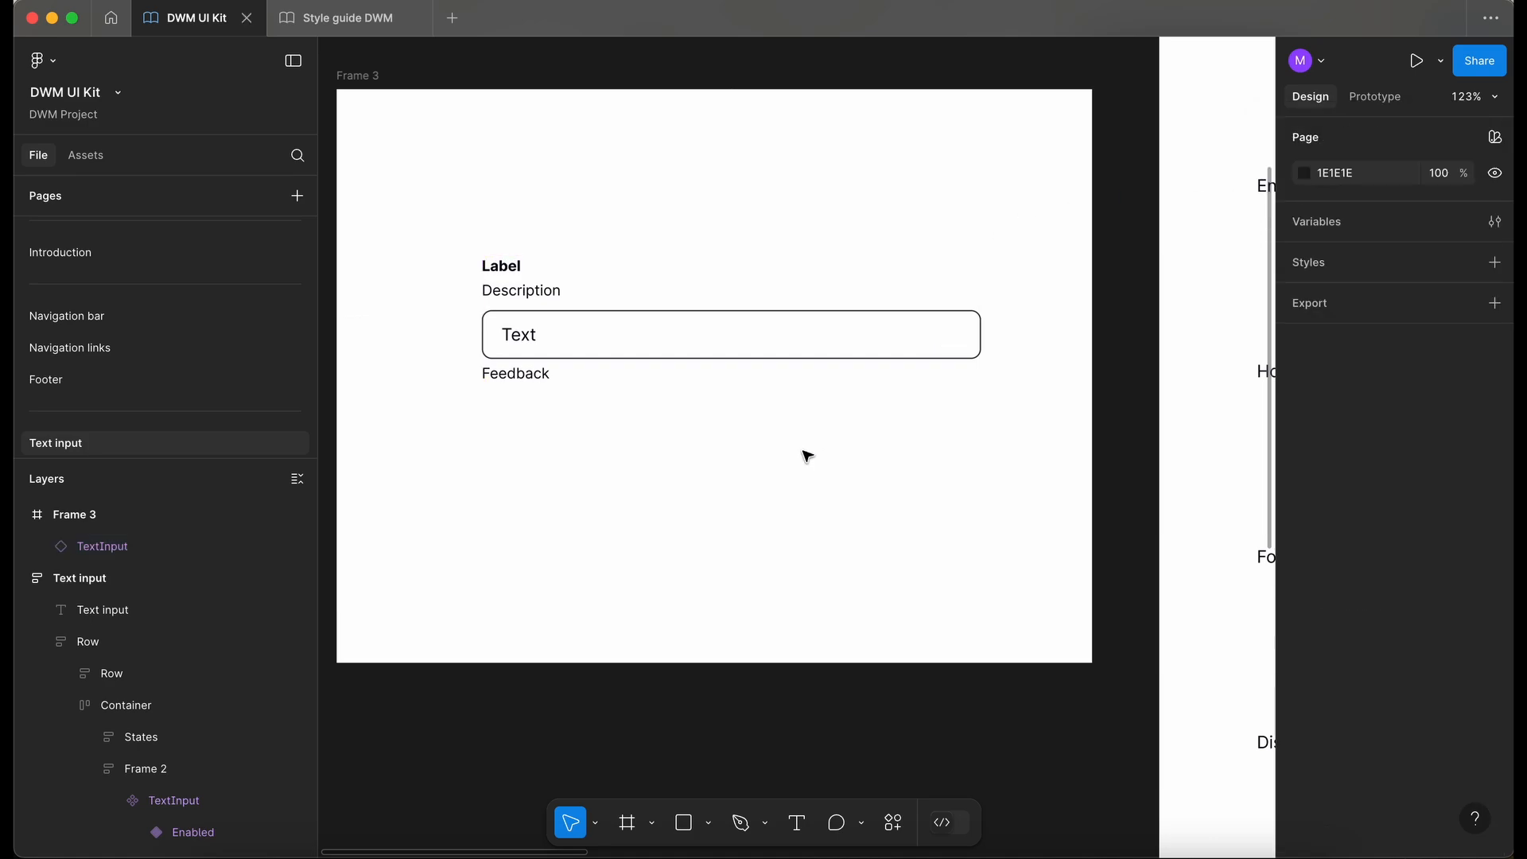
- Multi-edit the Label layer across all variants and create a boolean property named Label controlling its visibility
{"action": "scroll", "coordinate": [807, 456], "scroll_direction": "down", "scroll_amount": 3}
{"action": "scroll", "coordinate": [808, 456], "scroll_direction": "right", "scroll_amount": 10}
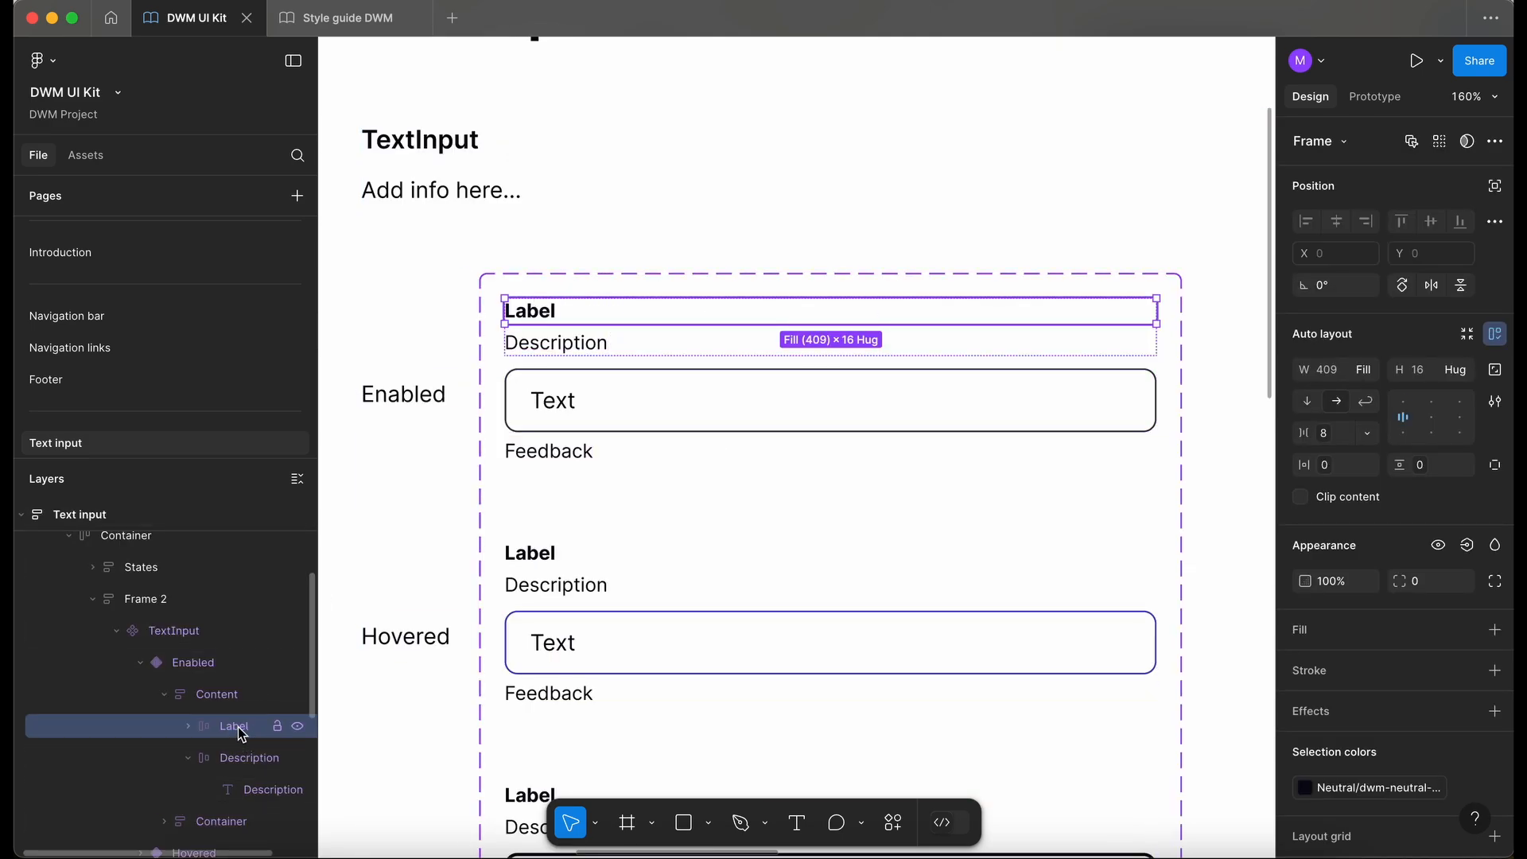
{"action": "left_click", "coordinate": [1413, 143]}
{"action": "scroll", "coordinate": [754, 317], "scroll_direction": "down", "scroll_amount": 3}
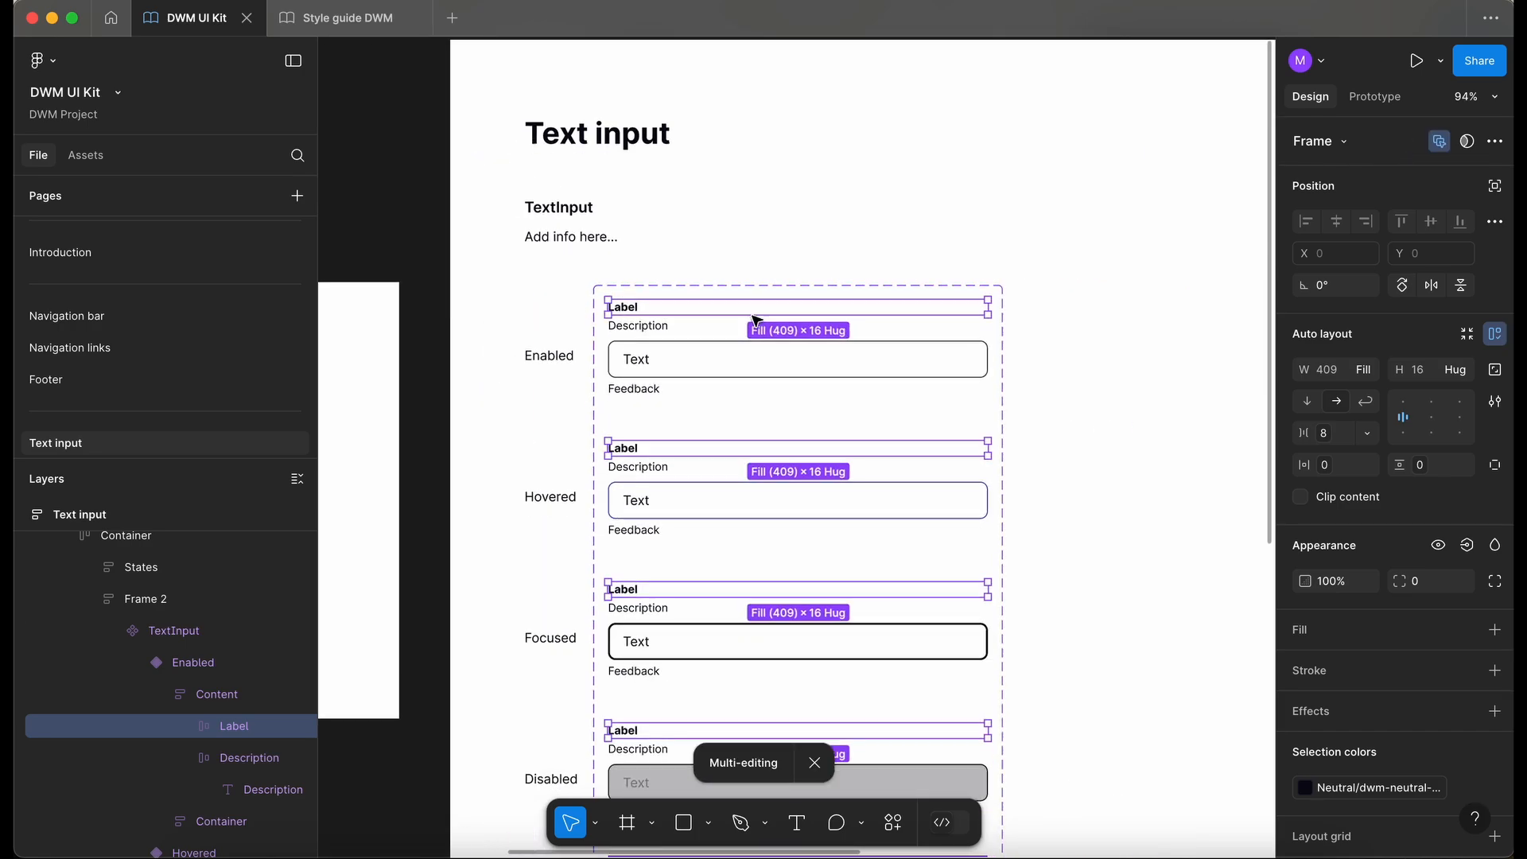
{"action": "scroll", "coordinate": [755, 320], "scroll_direction": "down", "scroll_amount": 5}
{"action": "scroll", "coordinate": [755, 321], "scroll_direction": "down", "scroll_amount": 5}
{"action": "scroll", "coordinate": [756, 321], "scroll_direction": "up", "scroll_amount": 8}
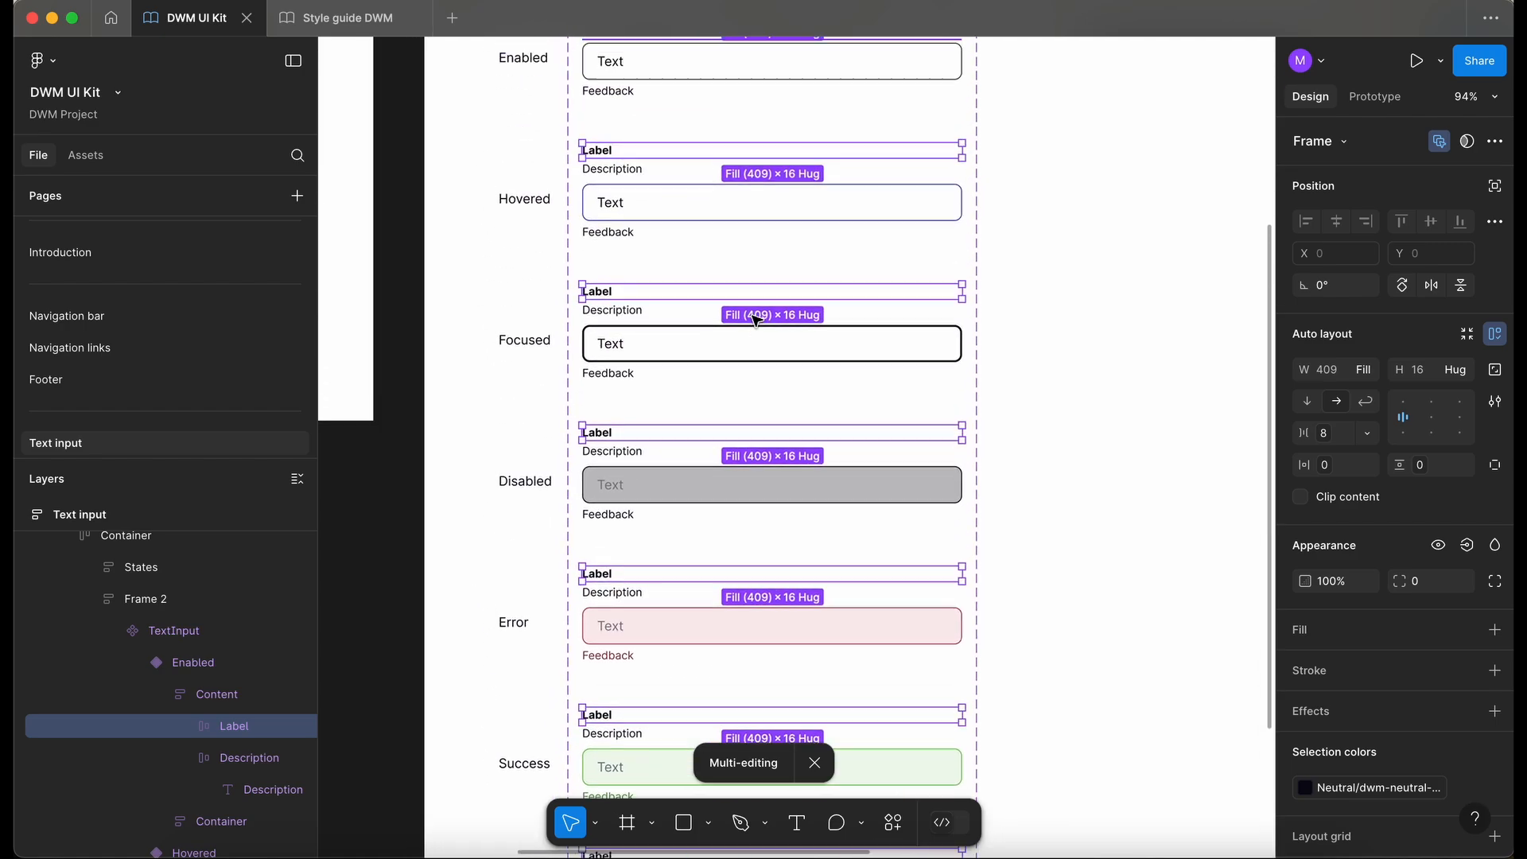
{"action": "scroll", "coordinate": [756, 321], "scroll_direction": "up", "scroll_amount": 4}
{"action": "scroll", "coordinate": [755, 321], "scroll_direction": "left", "scroll_amount": 4}
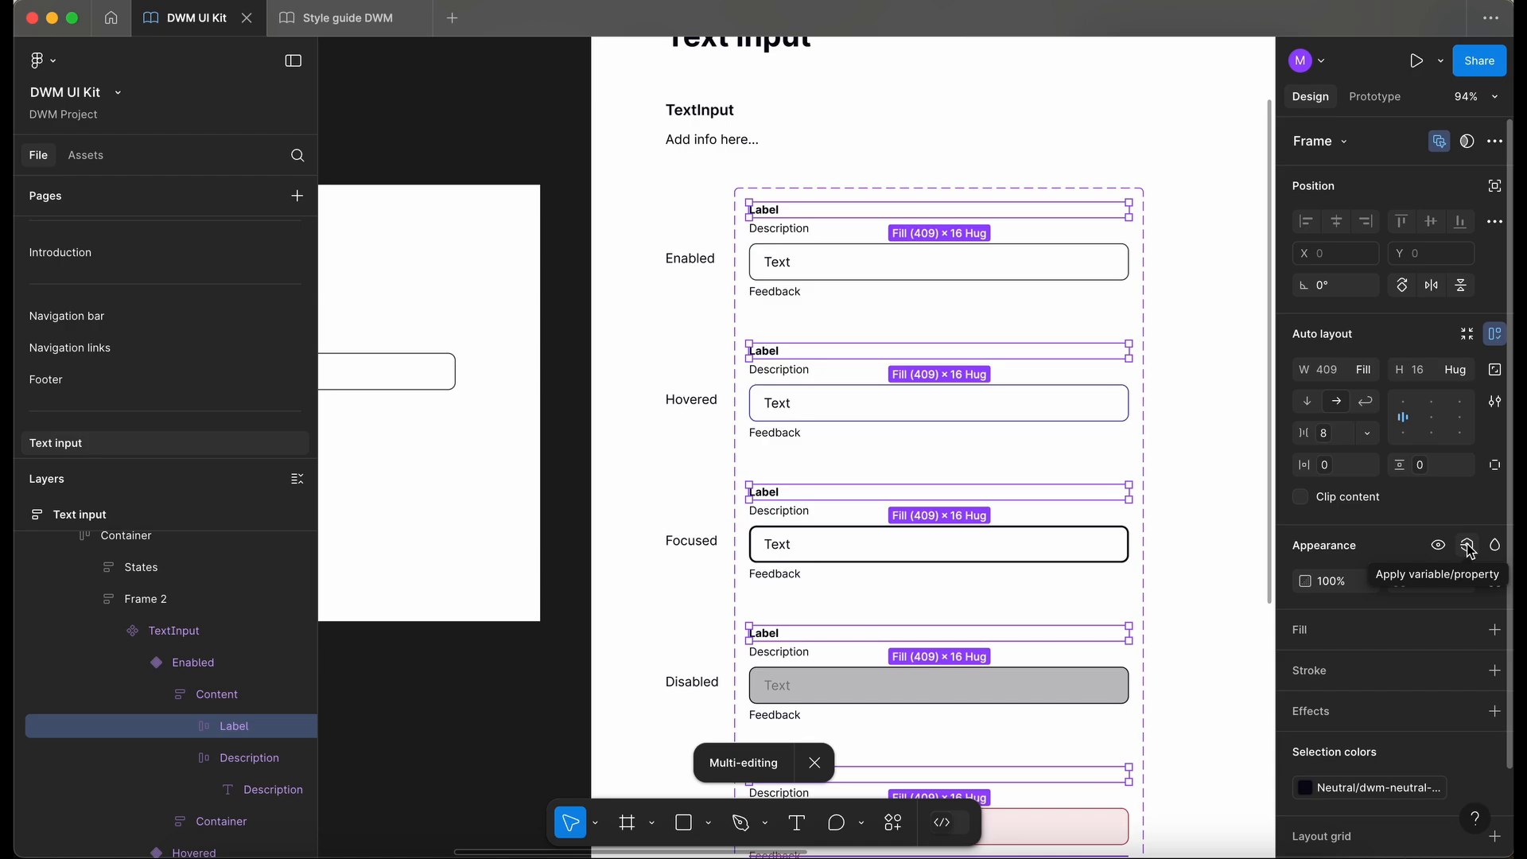
{"action": "left_click", "coordinate": [1469, 550]}
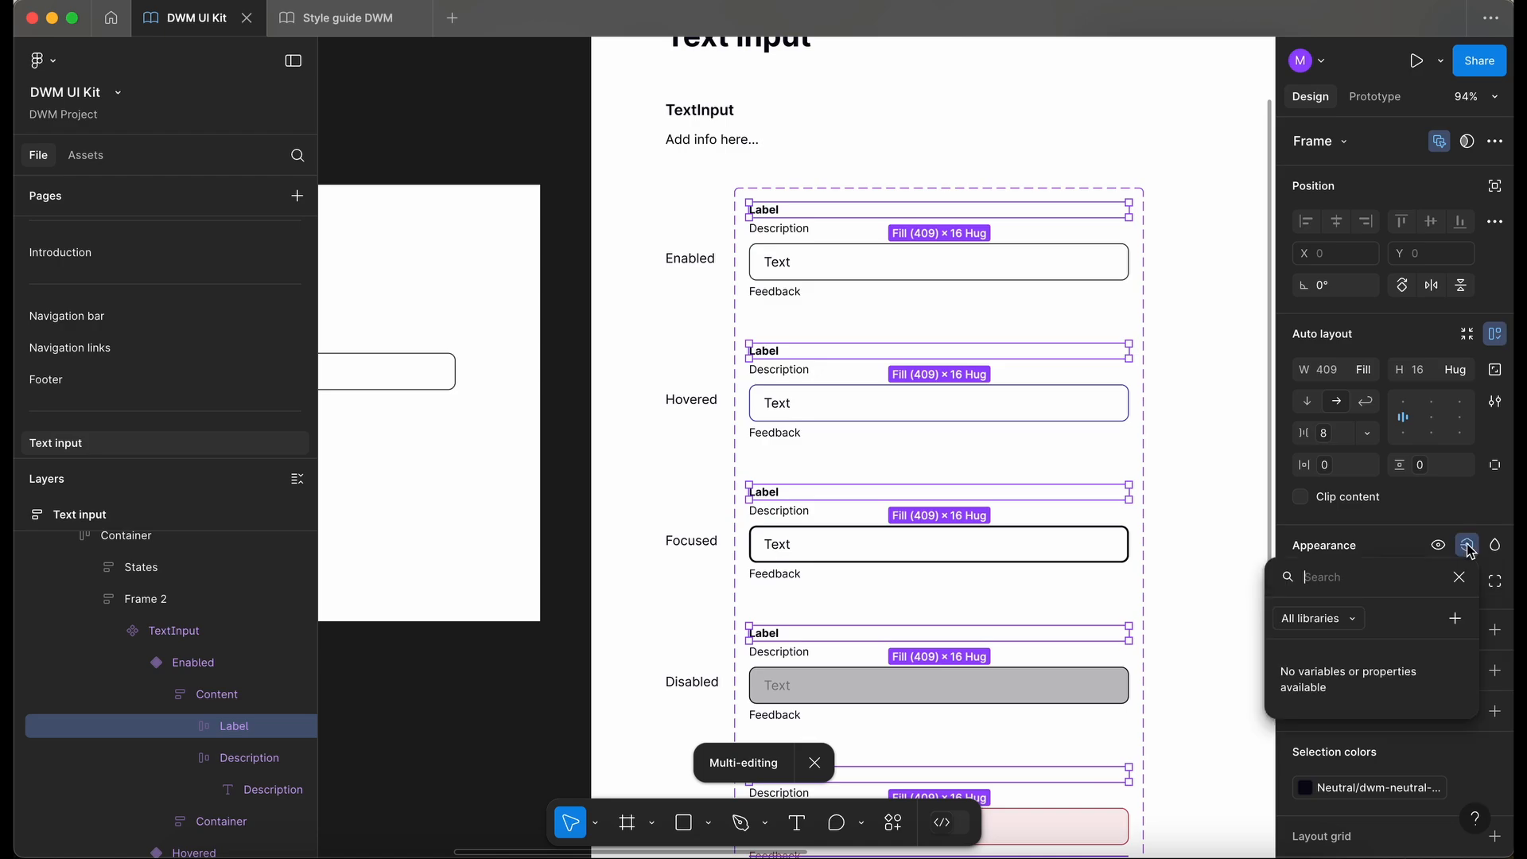
{"action": "left_click", "coordinate": [1456, 621]}
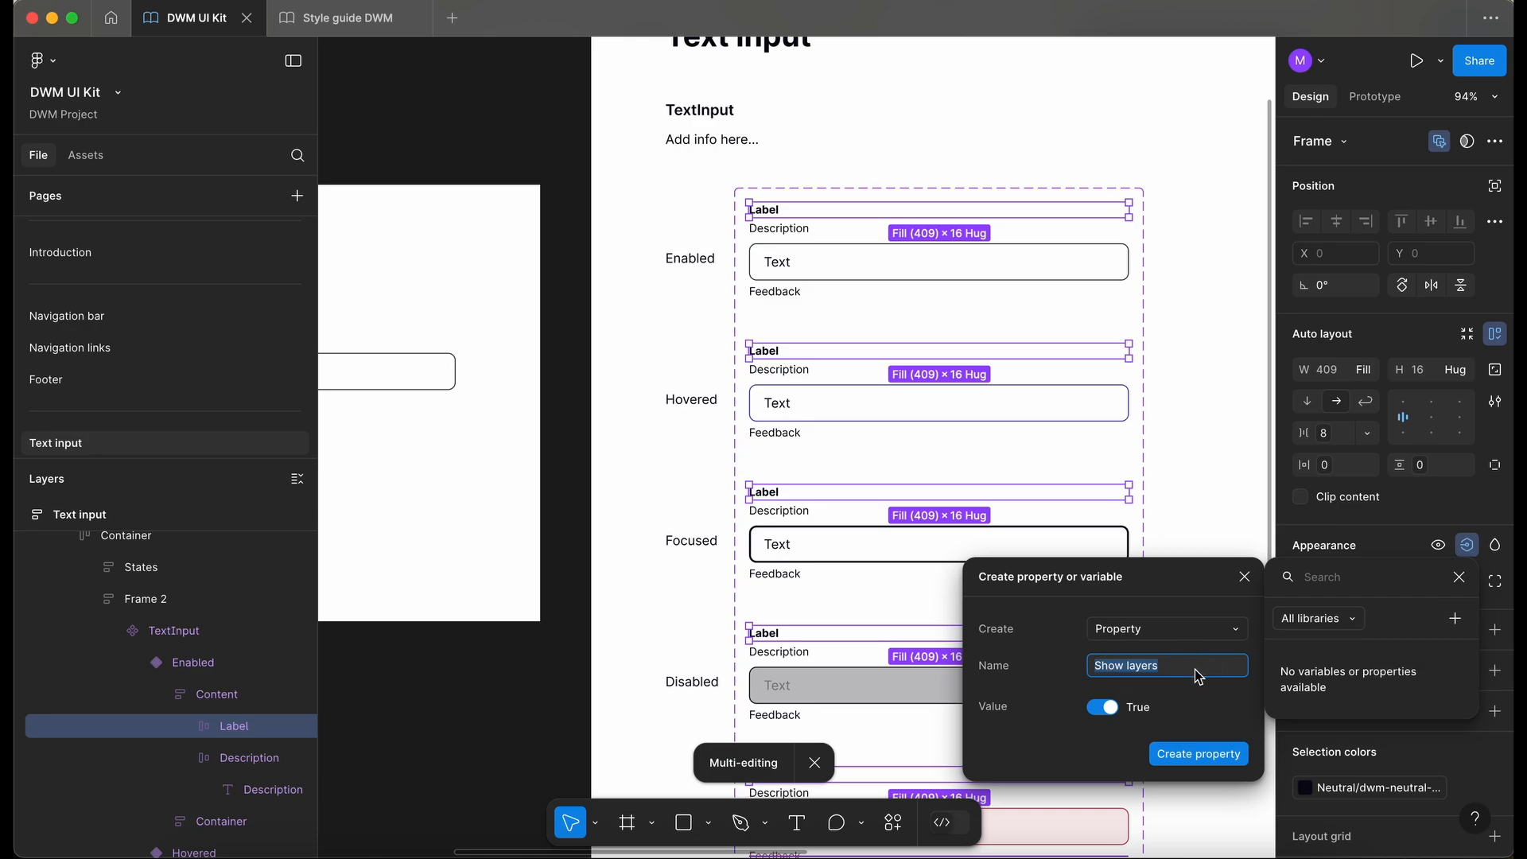
{"action": "type", "text": "Label"}
{"action": "left_click", "coordinate": [1215, 762]}
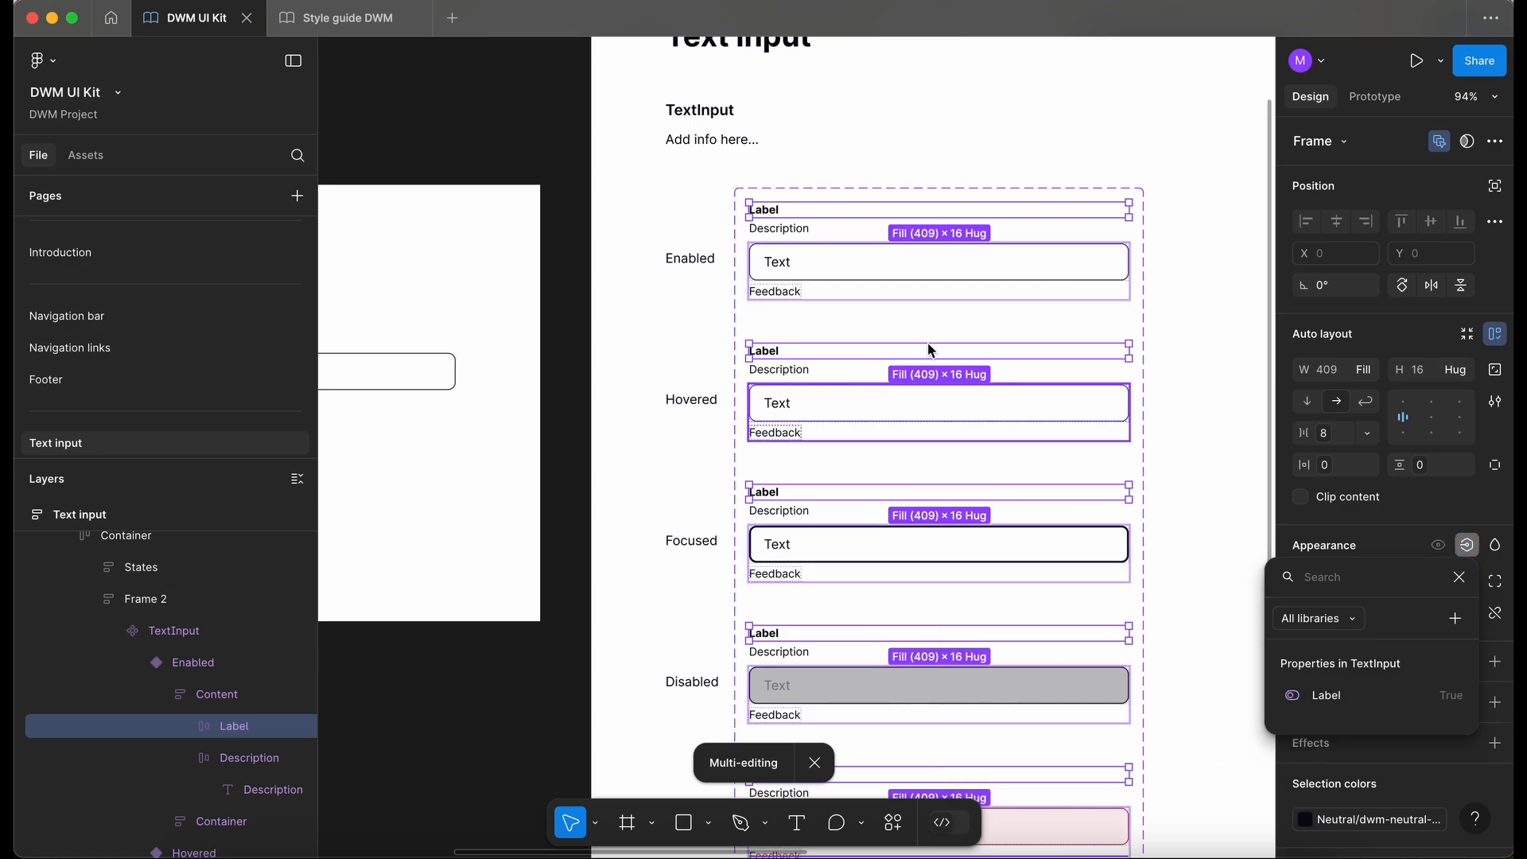
- Test the Label property on the test instance by toggling it off and on
{"action": "scroll", "coordinate": [883, 402], "scroll_direction": "left", "scroll_amount": 5}
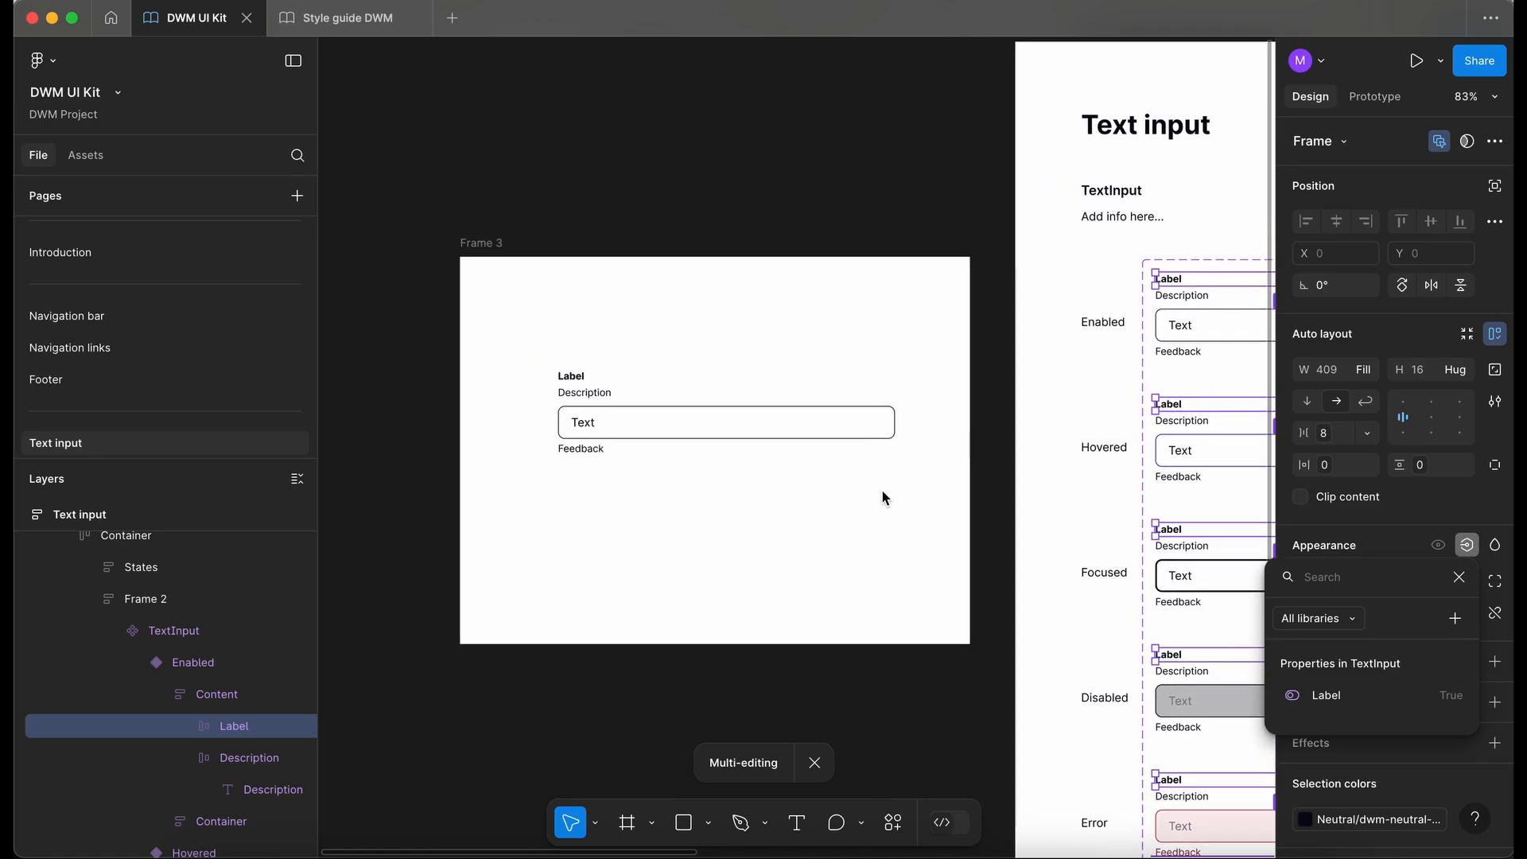
{"action": "left_click", "coordinate": [670, 418]}
{"action": "scroll", "coordinate": [670, 418], "scroll_direction": "left", "scroll_amount": 2}
{"action": "left_click", "coordinate": [724, 358]}
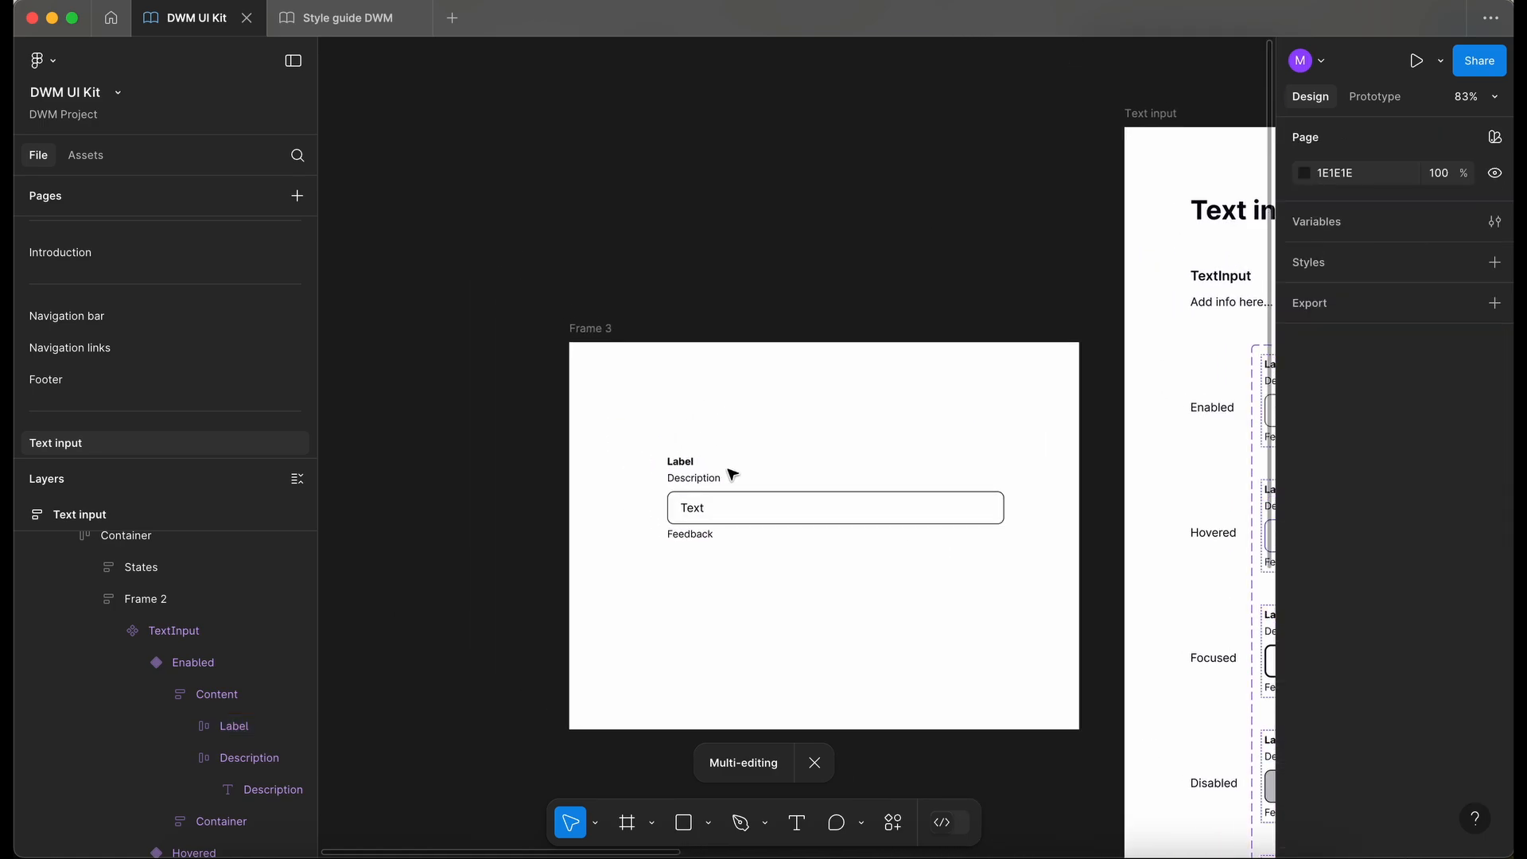
{"action": "left_click", "coordinate": [735, 522]}
{"action": "scroll", "coordinate": [738, 526], "scroll_direction": "up", "scroll_amount": 3}
{"action": "scroll", "coordinate": [737, 528], "scroll_direction": "down", "scroll_amount": 2}
{"action": "scroll", "coordinate": [737, 528], "scroll_direction": "right", "scroll_amount": 2}
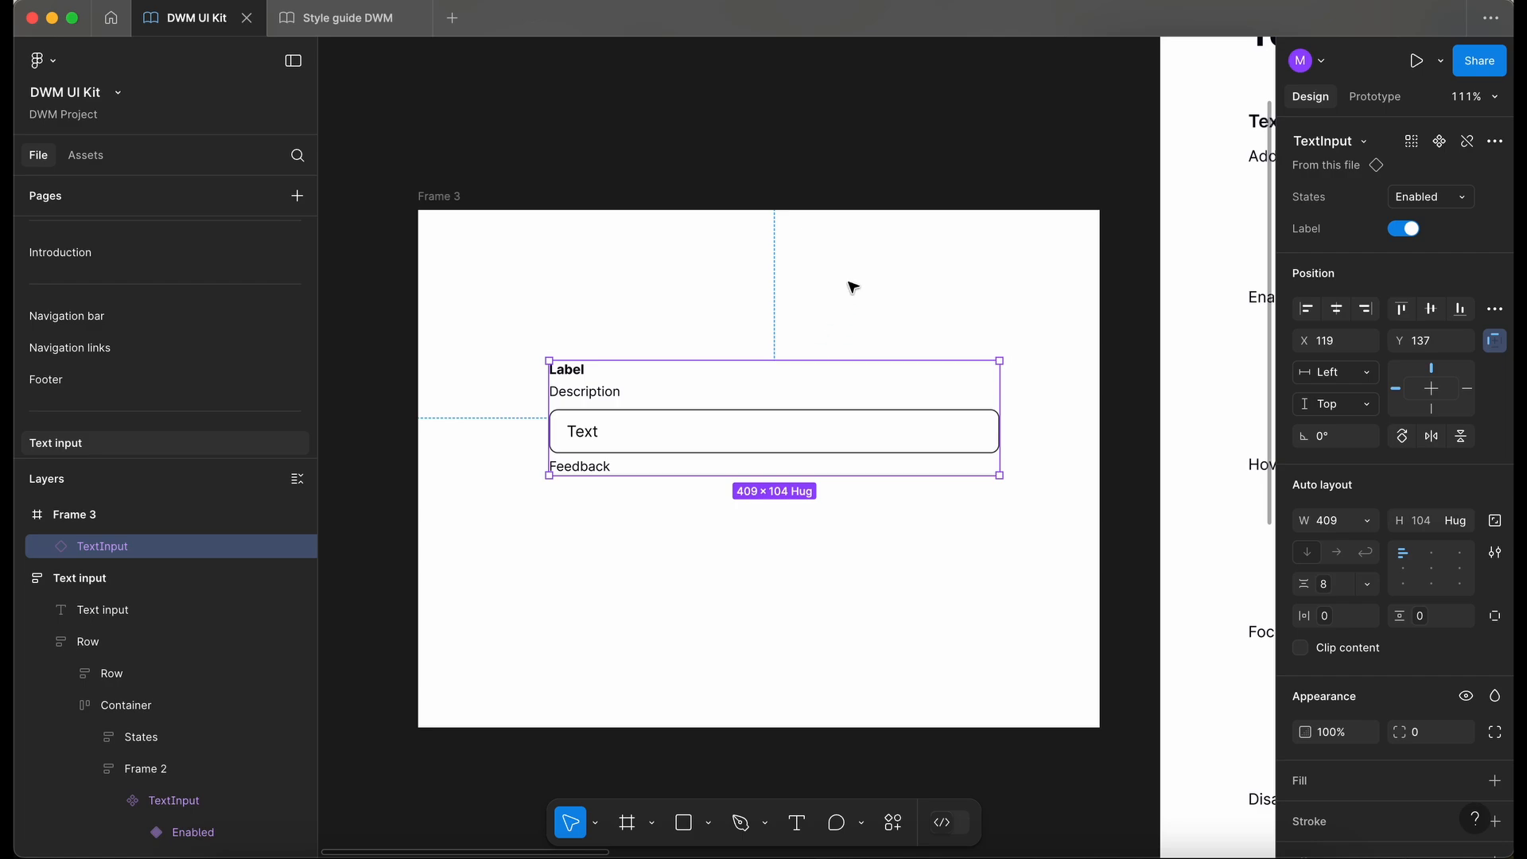
{"action": "scroll", "coordinate": [849, 286], "scroll_direction": "up", "scroll_amount": 2}
{"action": "scroll", "coordinate": [849, 286], "scroll_direction": "left", "scroll_amount": 2}
{"action": "left_click", "coordinate": [876, 318]}
{"action": "left_click", "coordinate": [918, 486]}
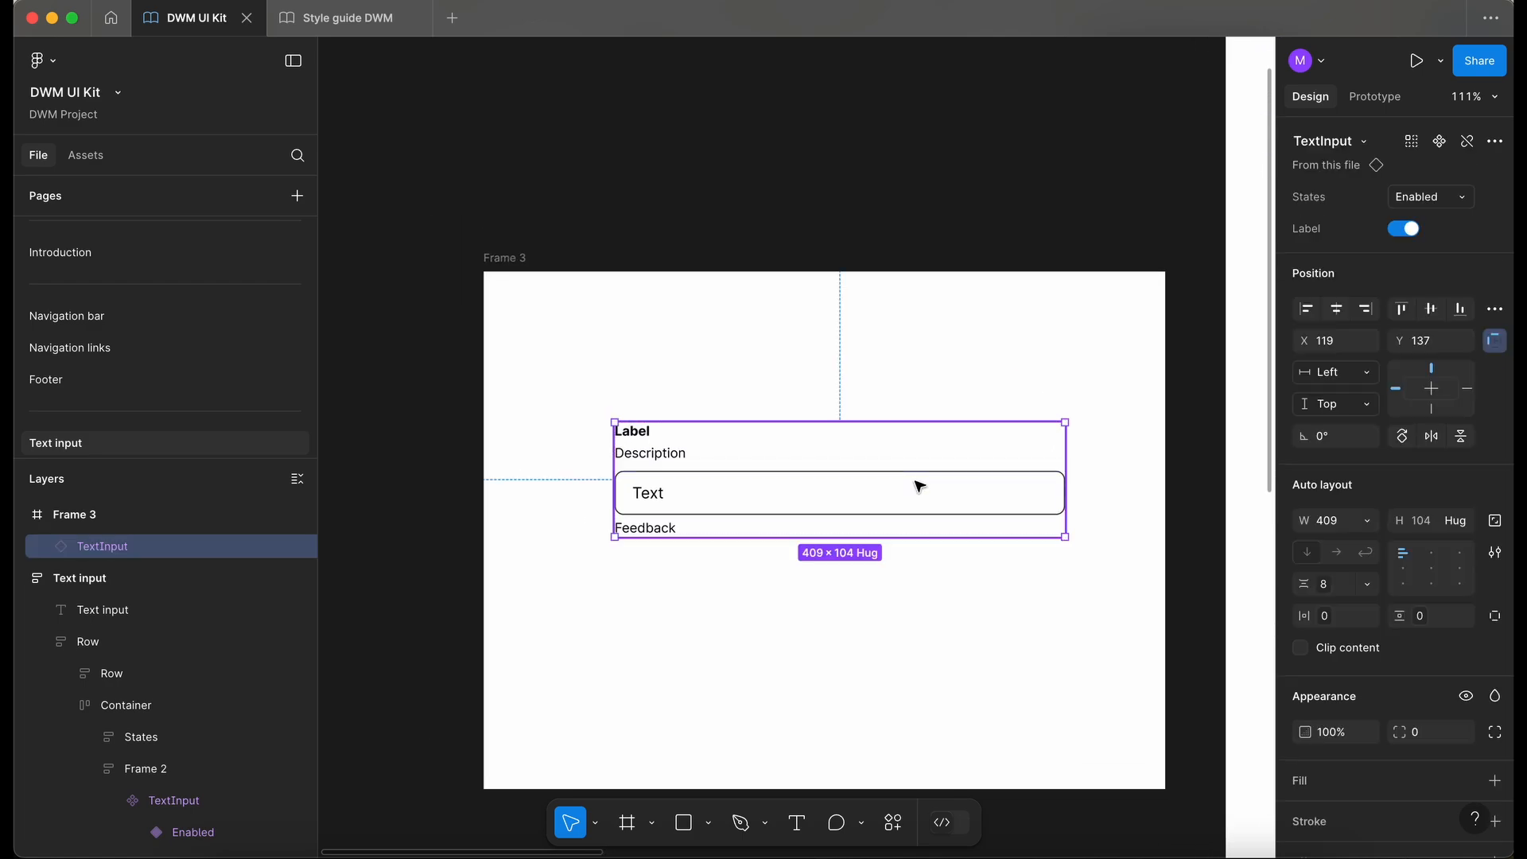
{"action": "left_click", "coordinate": [1406, 230]}
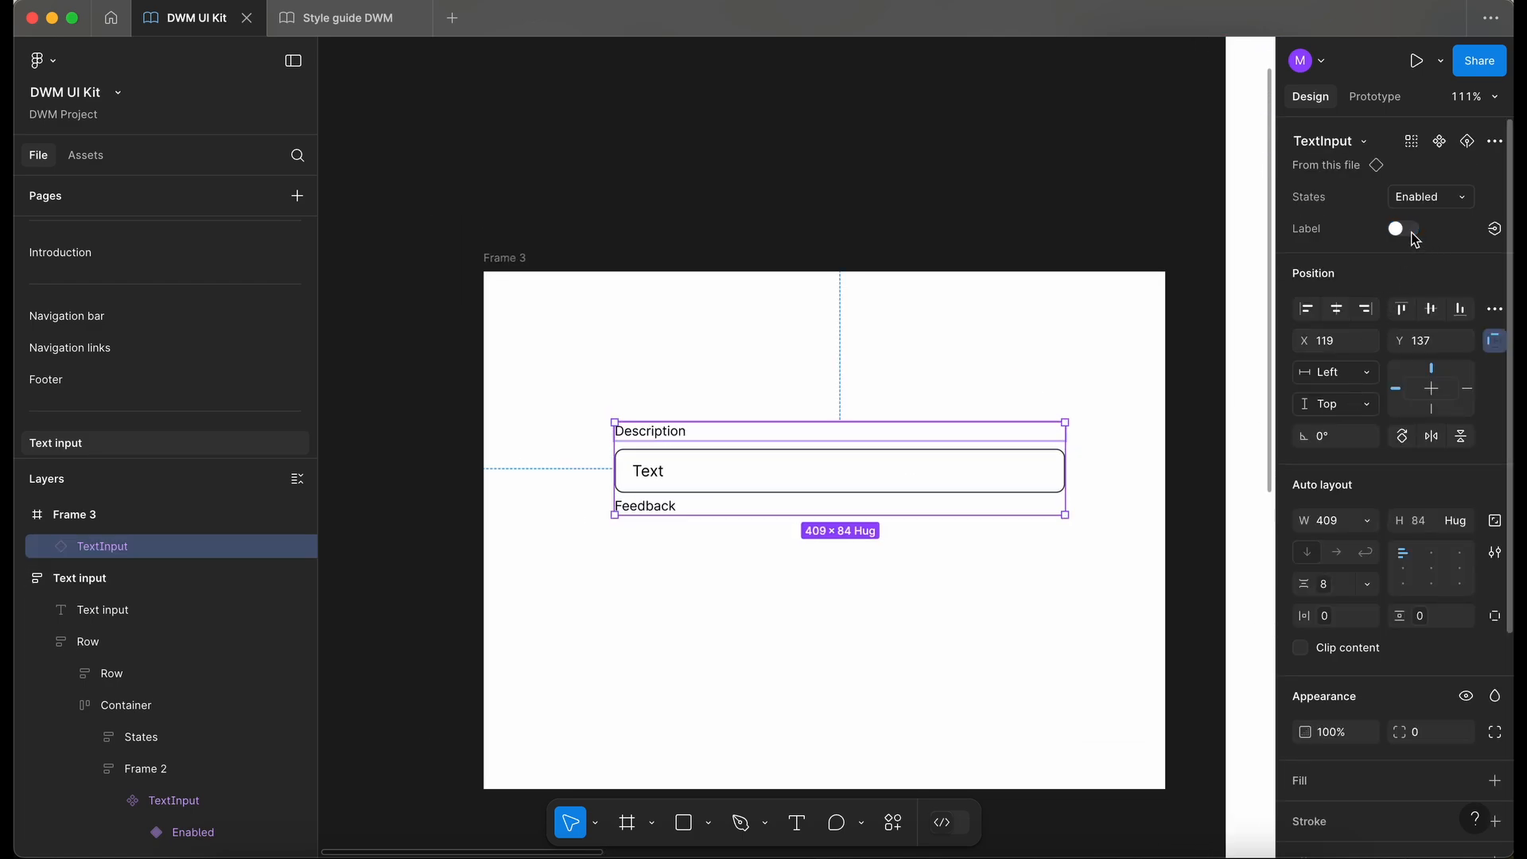
{"action": "left_click", "coordinate": [1412, 232]}
{"action": "left_click", "coordinate": [1412, 232]}
{"action": "left_click", "coordinate": [1412, 233]}
{"action": "left_click", "coordinate": [1413, 232]}
{"action": "left_click", "coordinate": [1412, 232]}
{"action": "left_click", "coordinate": [828, 333]}
{"action": "left_click", "coordinate": [839, 510]}
{"action": "left_click", "coordinate": [1405, 231]}
{"action": "left_click", "coordinate": [1405, 232]}
{"action": "left_click", "coordinate": [1404, 231]}
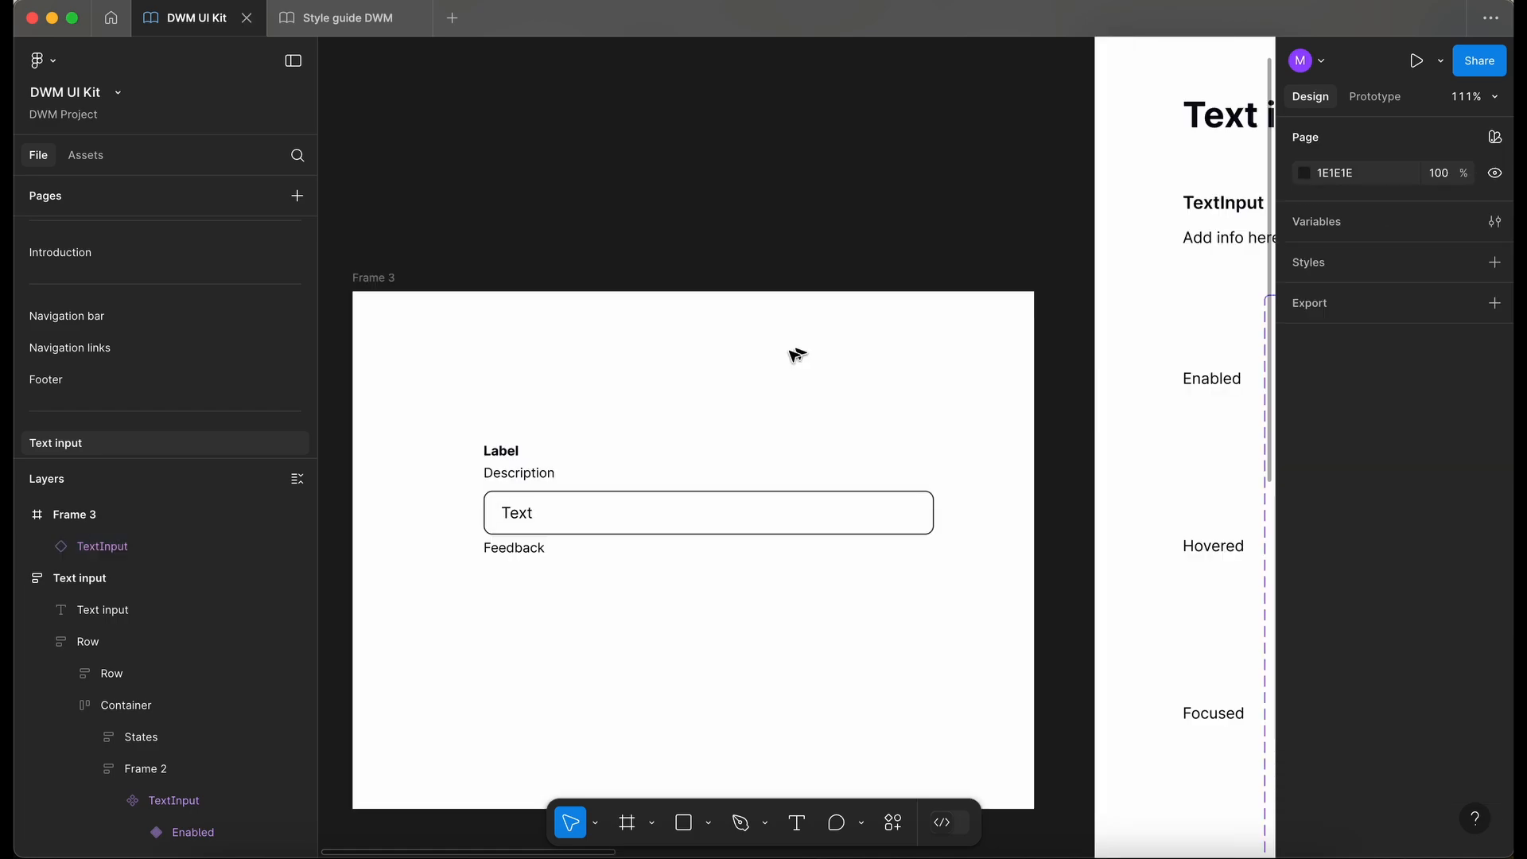
{"action": "scroll", "coordinate": [571, 389], "scroll_direction": "down", "scroll_amount": 5}
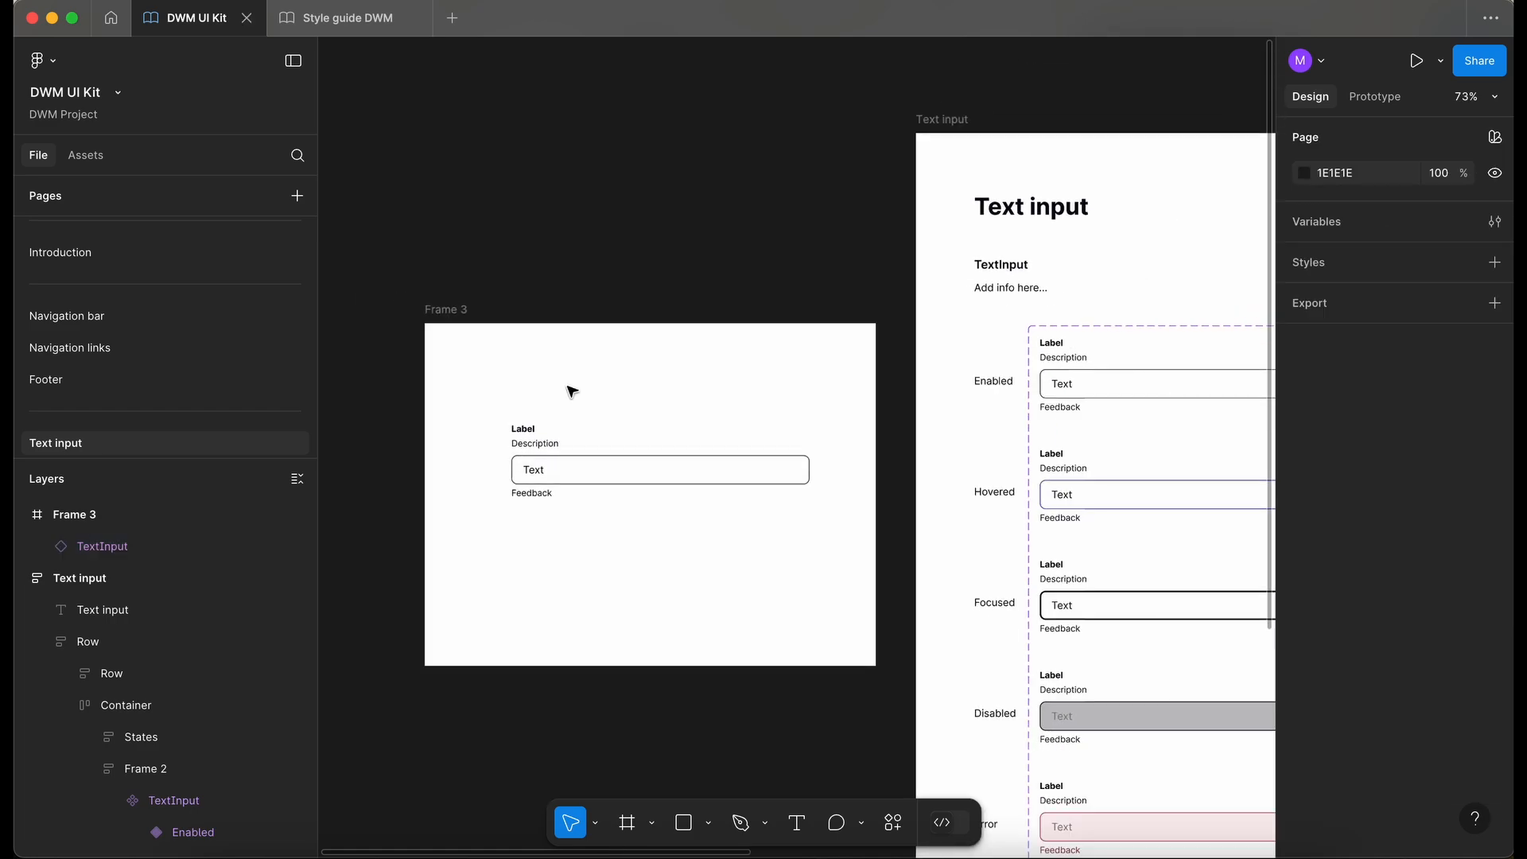
- Multi-edit the Description layer across all variants and create a boolean property named Description
{"action": "scroll", "coordinate": [568, 386], "scroll_direction": "right", "scroll_amount": 2}
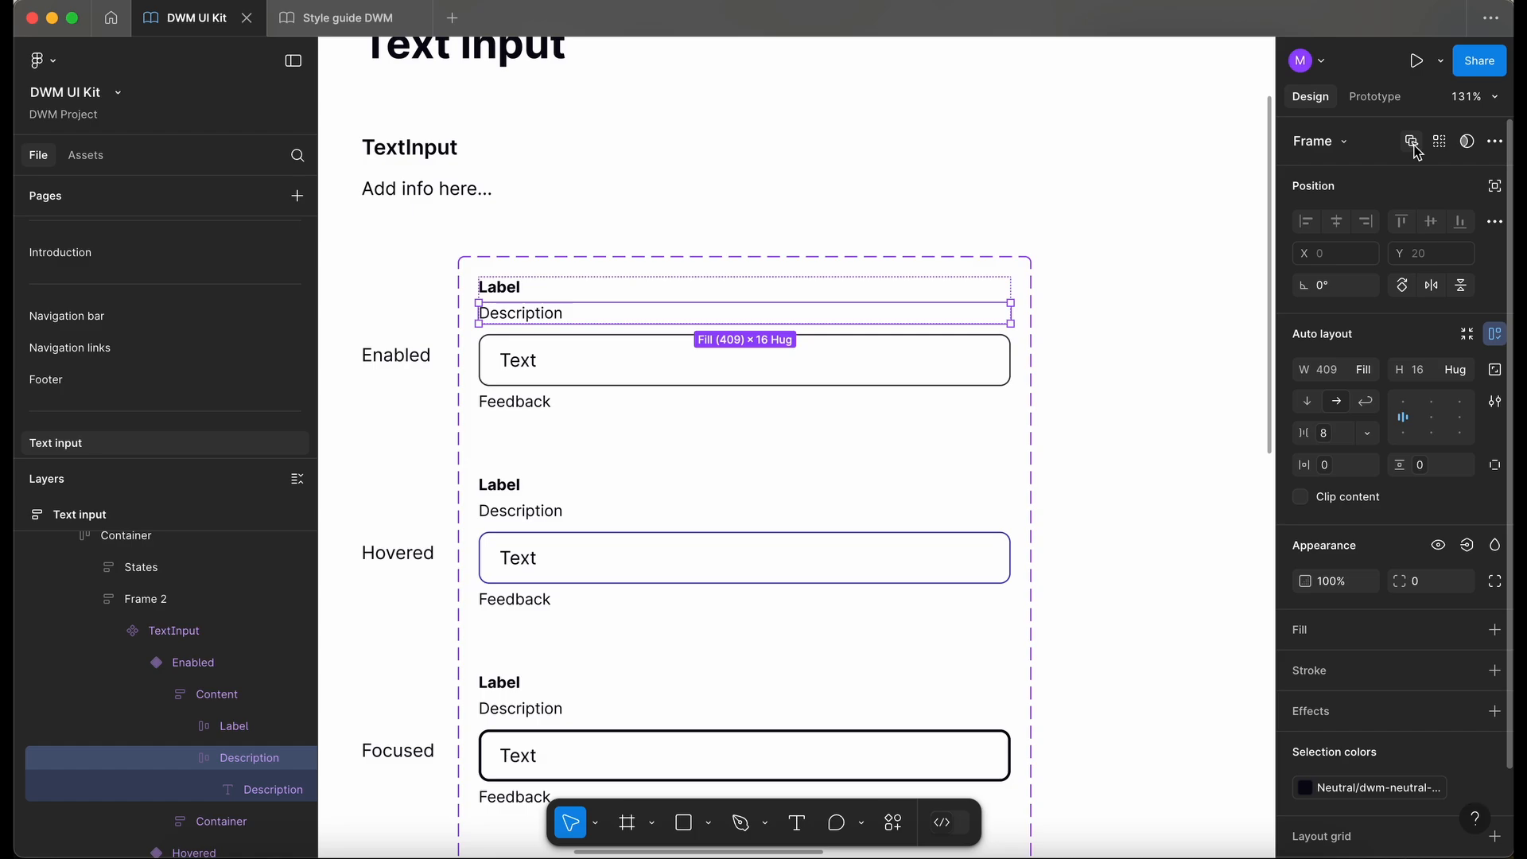
{"action": "left_click", "coordinate": [1413, 144]}
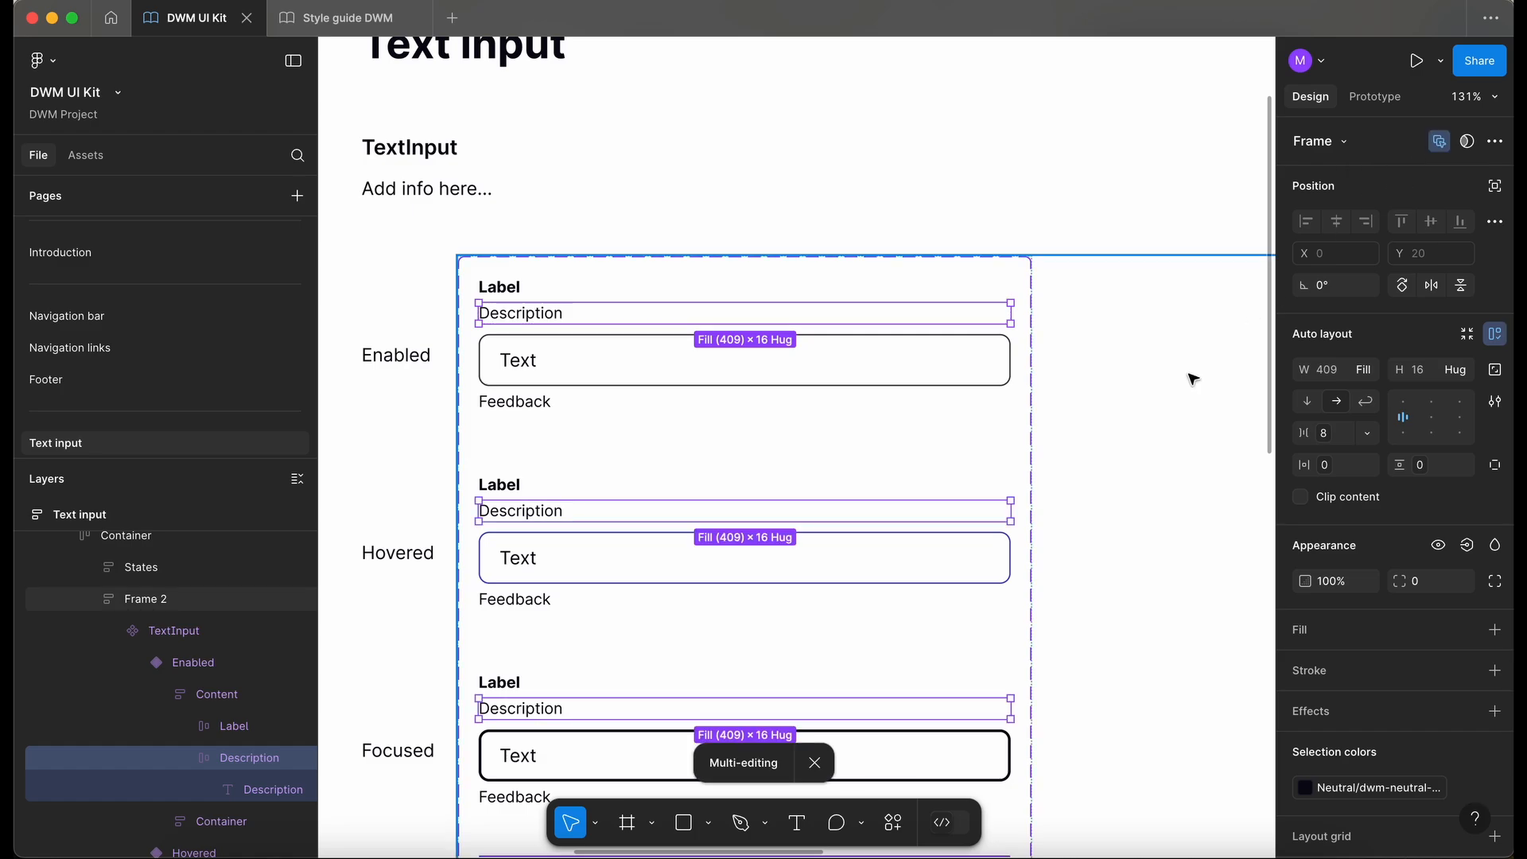
{"action": "key", "text": "shift+2"}
{"action": "left_click", "coordinate": [1467, 545]}
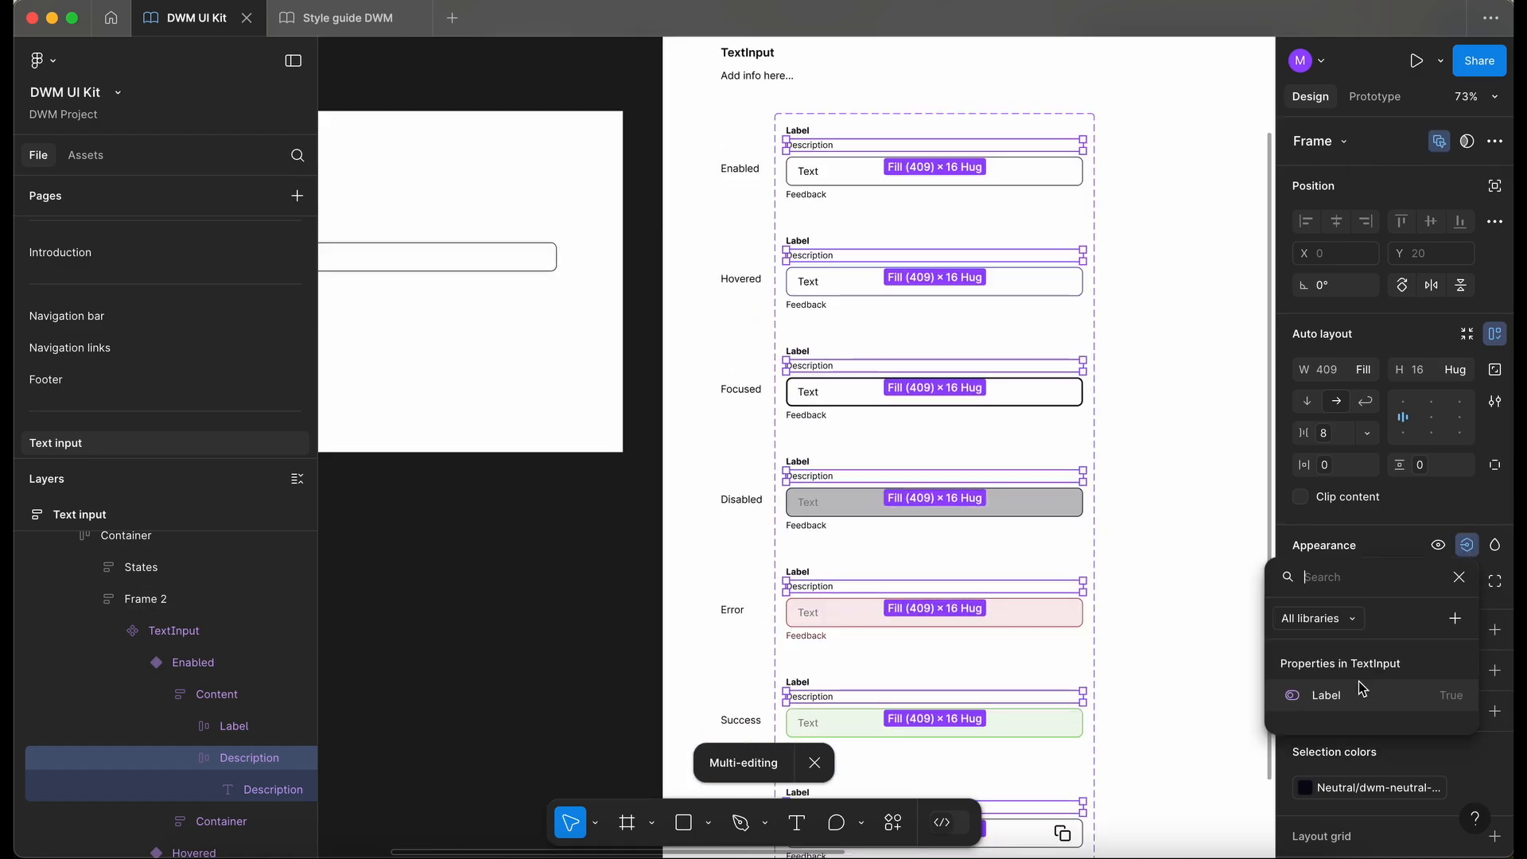
{"action": "left_click", "coordinate": [1456, 620]}
{"action": "type", "text": "De"}
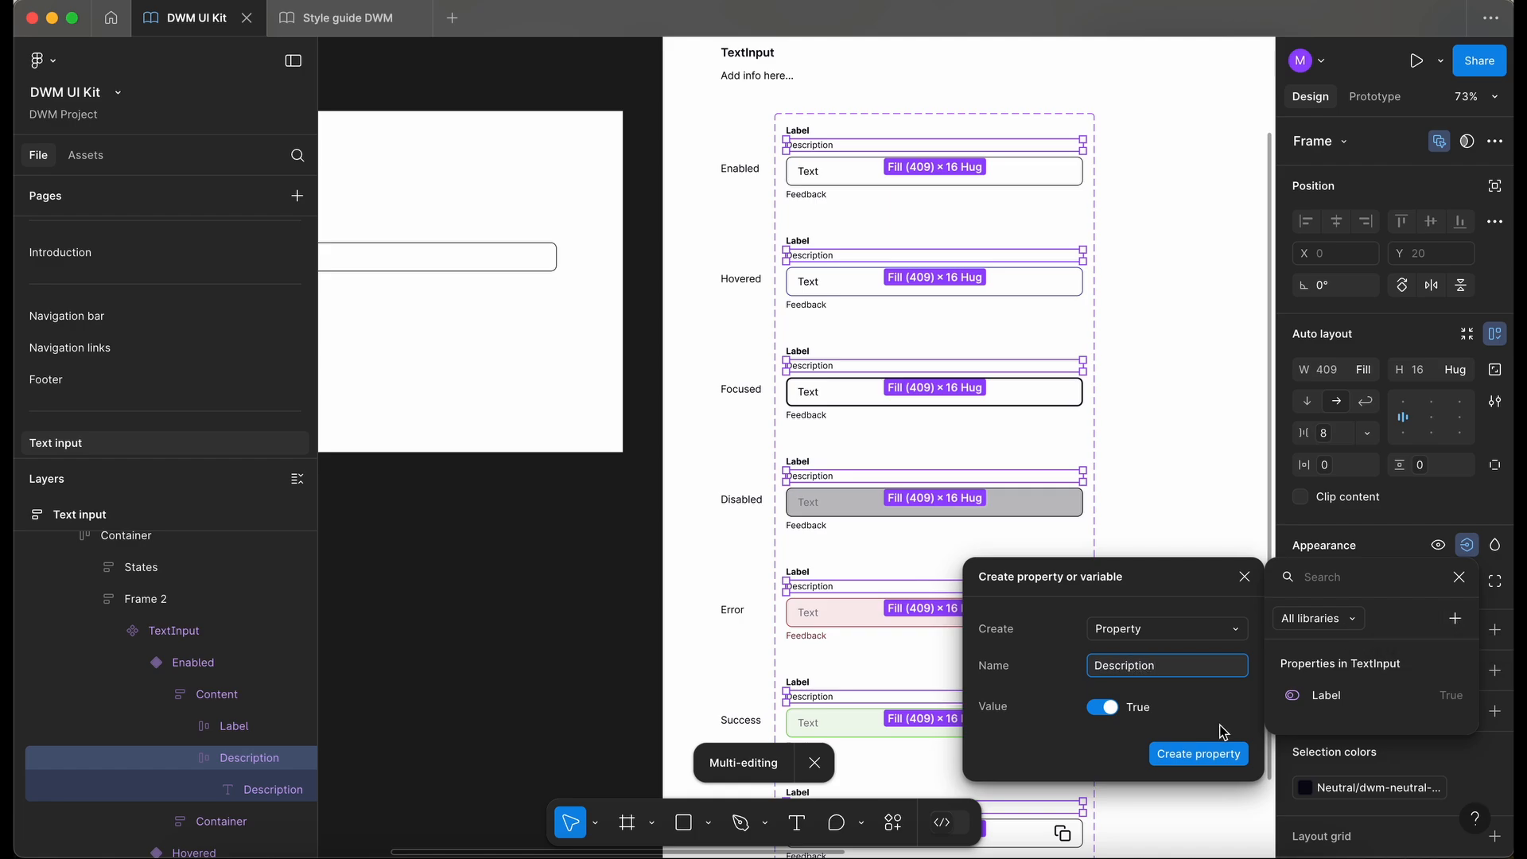
{"action": "type", "text": "scription"}
{"action": "left_click", "coordinate": [1219, 756]}
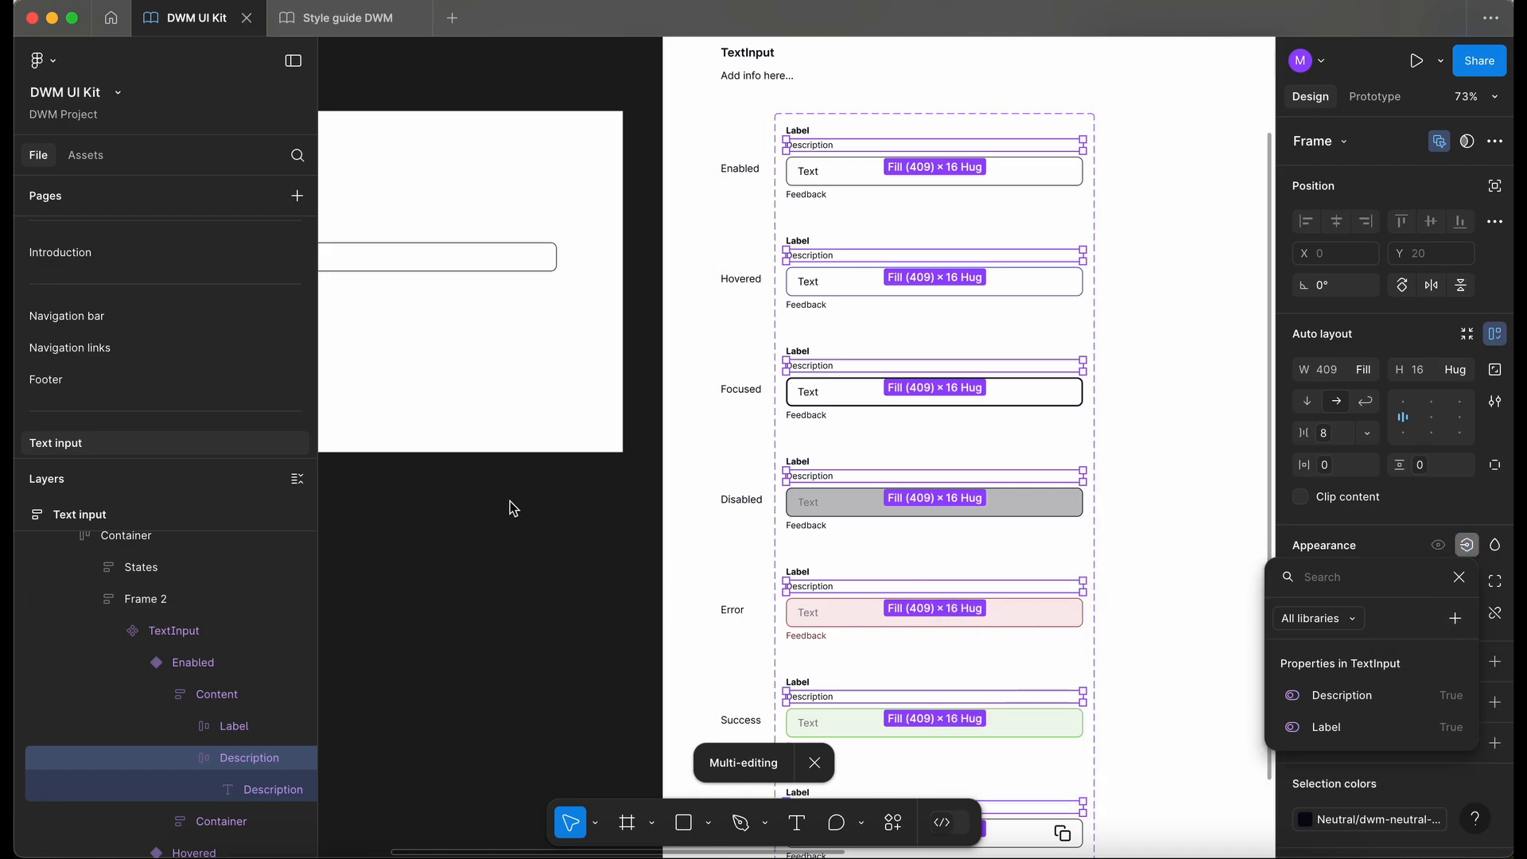
- Test the Label and Description toggles on the test instance, leaving both on
{"action": "scroll", "coordinate": [511, 517], "scroll_direction": "left", "scroll_amount": 5}
{"action": "scroll", "coordinate": [511, 516], "scroll_direction": "up", "scroll_amount": 1}
{"action": "left_click", "coordinate": [508, 515]}
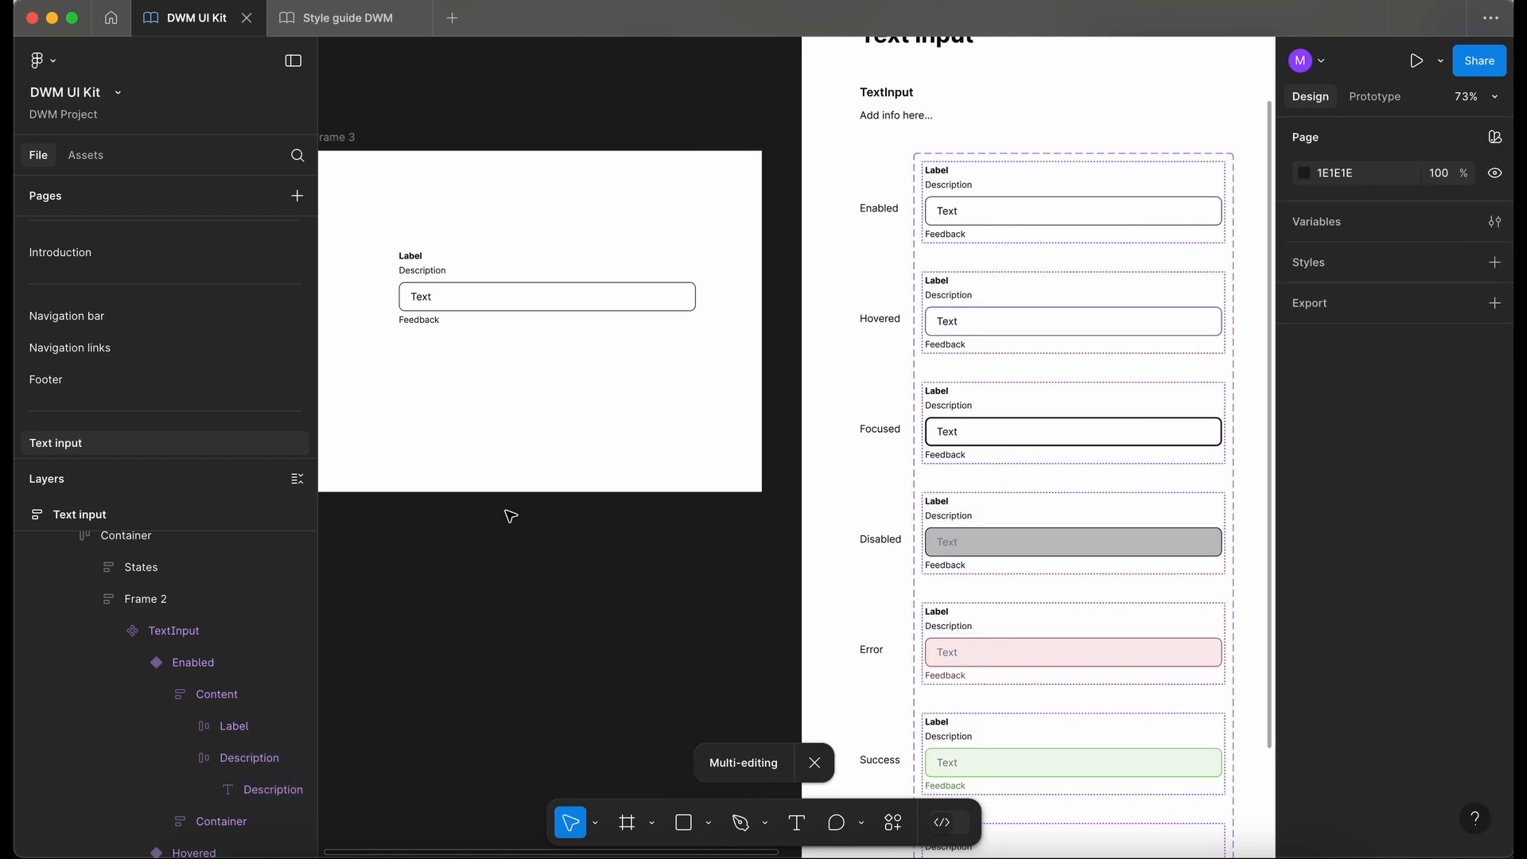
{"action": "left_click", "coordinate": [464, 272]}
{"action": "scroll", "coordinate": [464, 273], "scroll_direction": "left", "scroll_amount": 2}
{"action": "scroll", "coordinate": [464, 273], "scroll_direction": "up", "scroll_amount": 3}
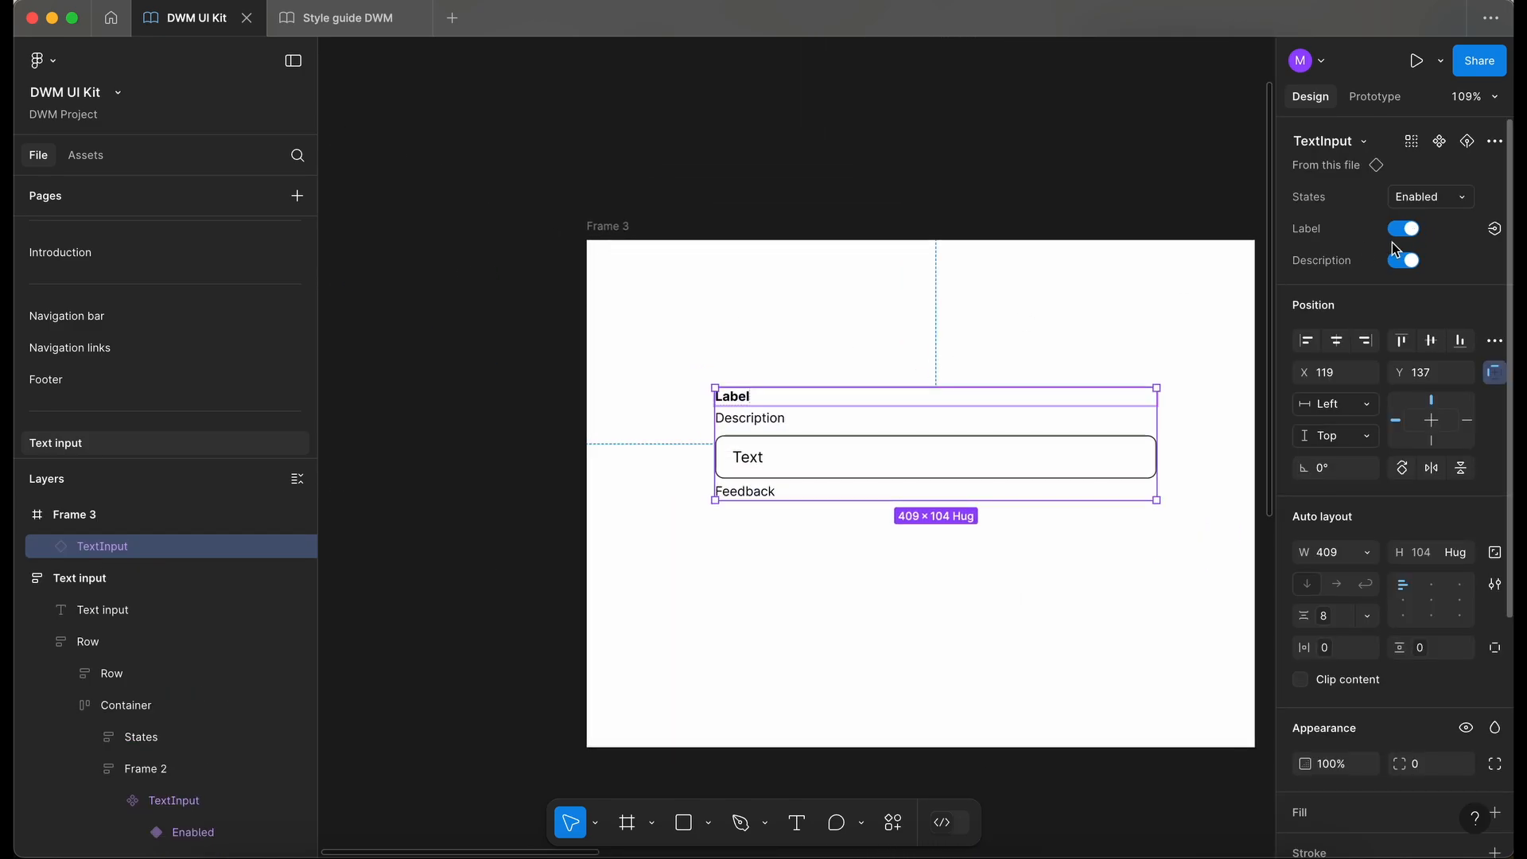
{"action": "left_click", "coordinate": [1412, 231]}
{"action": "left_click", "coordinate": [1413, 231]}
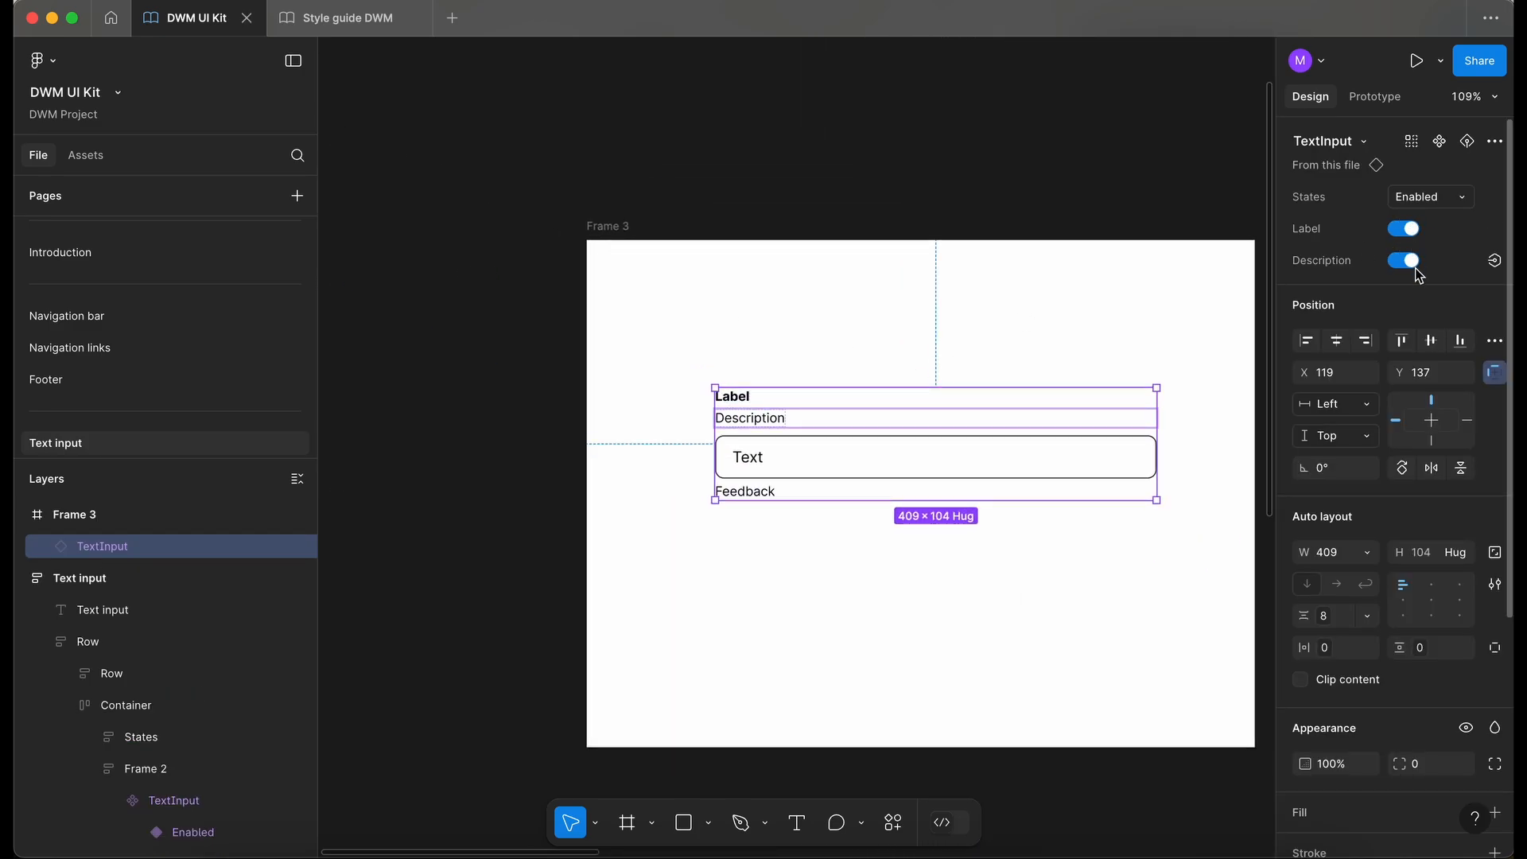
{"action": "left_click", "coordinate": [1413, 268]}
{"action": "left_click", "coordinate": [1413, 268]}
{"action": "left_click", "coordinate": [1412, 268]}
{"action": "left_click", "coordinate": [1412, 268]}
{"action": "left_click", "coordinate": [1413, 268]}
- Wrap the Feedback text of every TextInput variant in an auto layout frame set to fill the container width
{"action": "scroll", "coordinate": [773, 569], "scroll_direction": "down", "scroll_amount": 3}
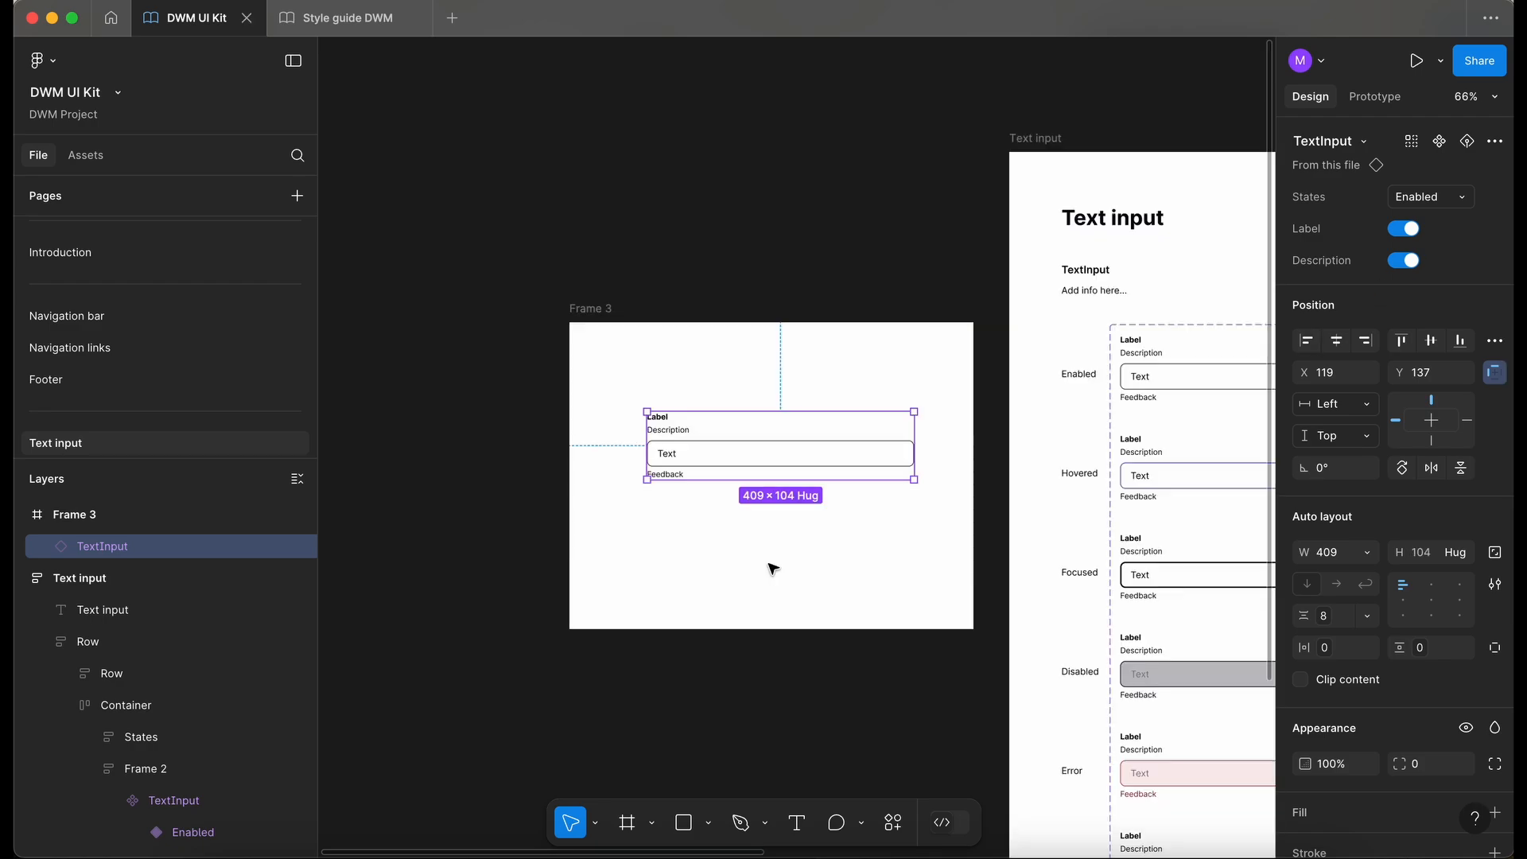
{"action": "scroll", "coordinate": [773, 569], "scroll_direction": "right", "scroll_amount": 3}
{"action": "left_click", "coordinate": [741, 590]}
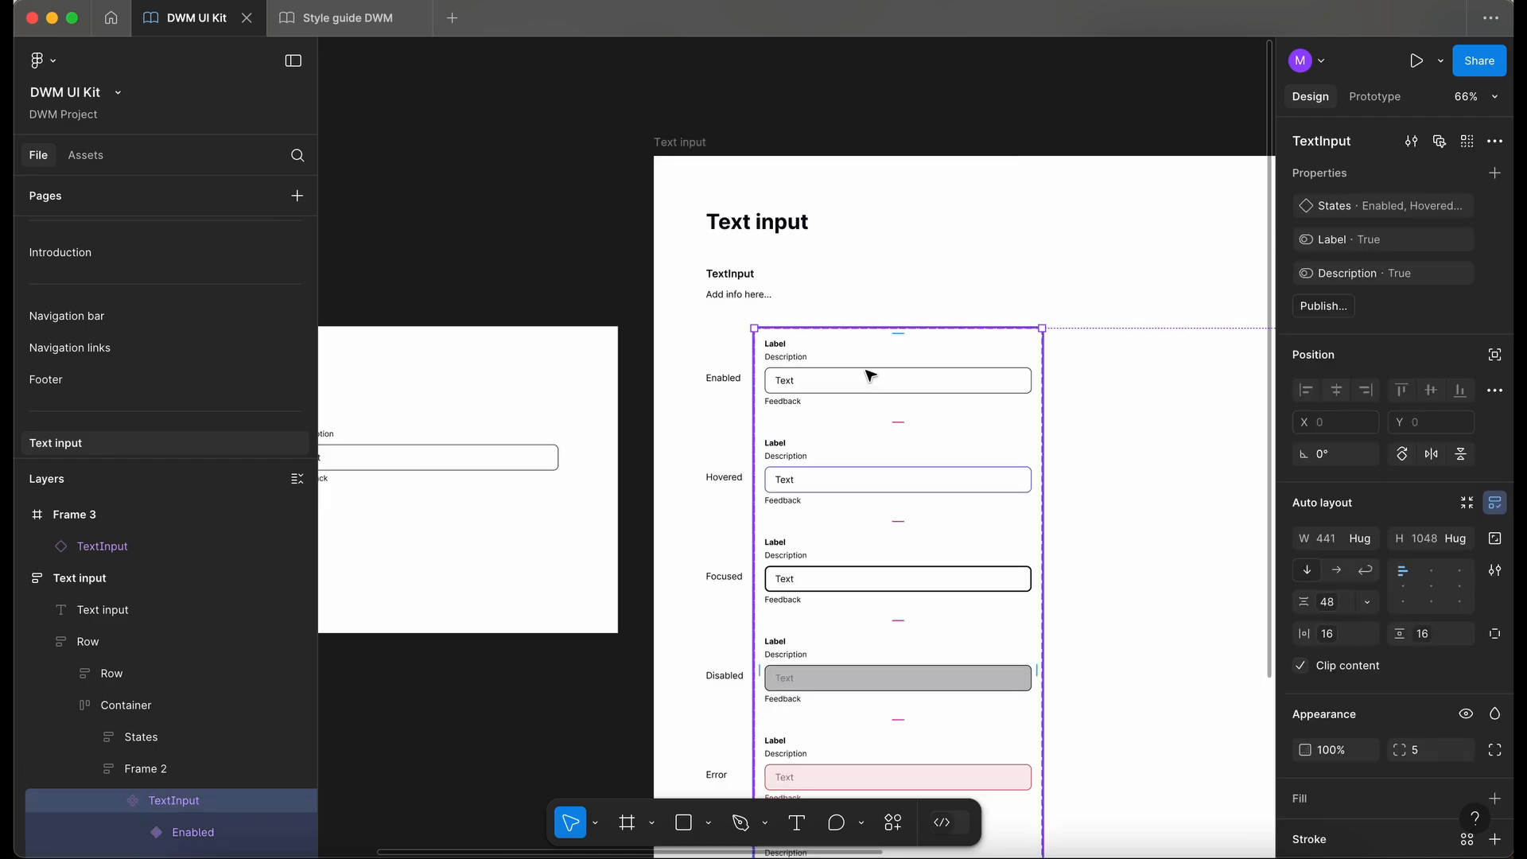
{"action": "double_click", "coordinate": [869, 375]}
{"action": "scroll", "coordinate": [869, 375], "scroll_direction": "right", "scroll_amount": 1}
{"action": "scroll", "coordinate": [869, 374], "scroll_direction": "up", "scroll_amount": 5}
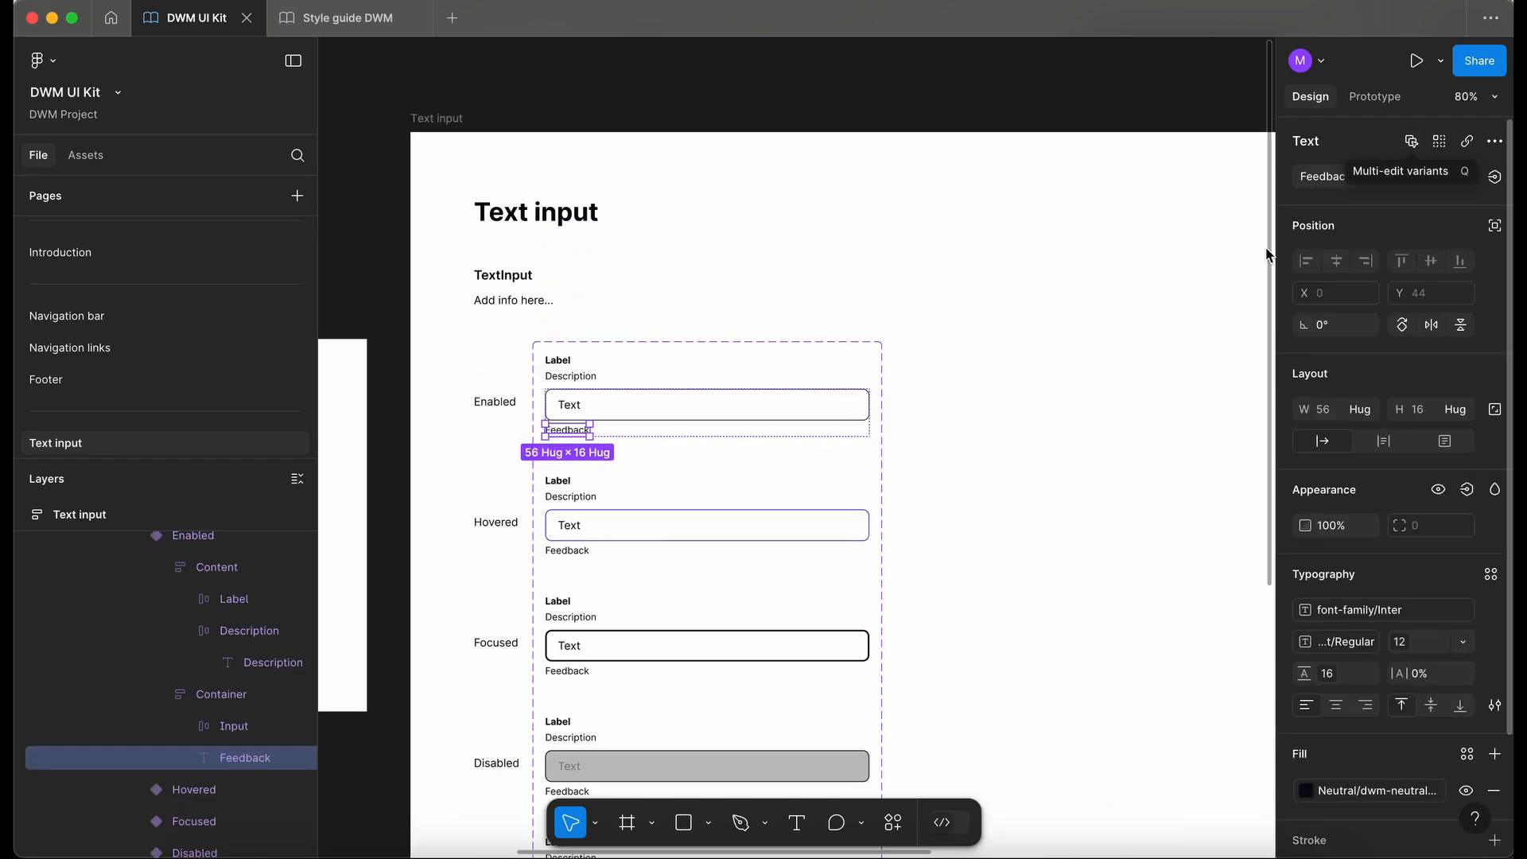
{"action": "scroll", "coordinate": [1128, 379], "scroll_direction": "left", "scroll_amount": 3}
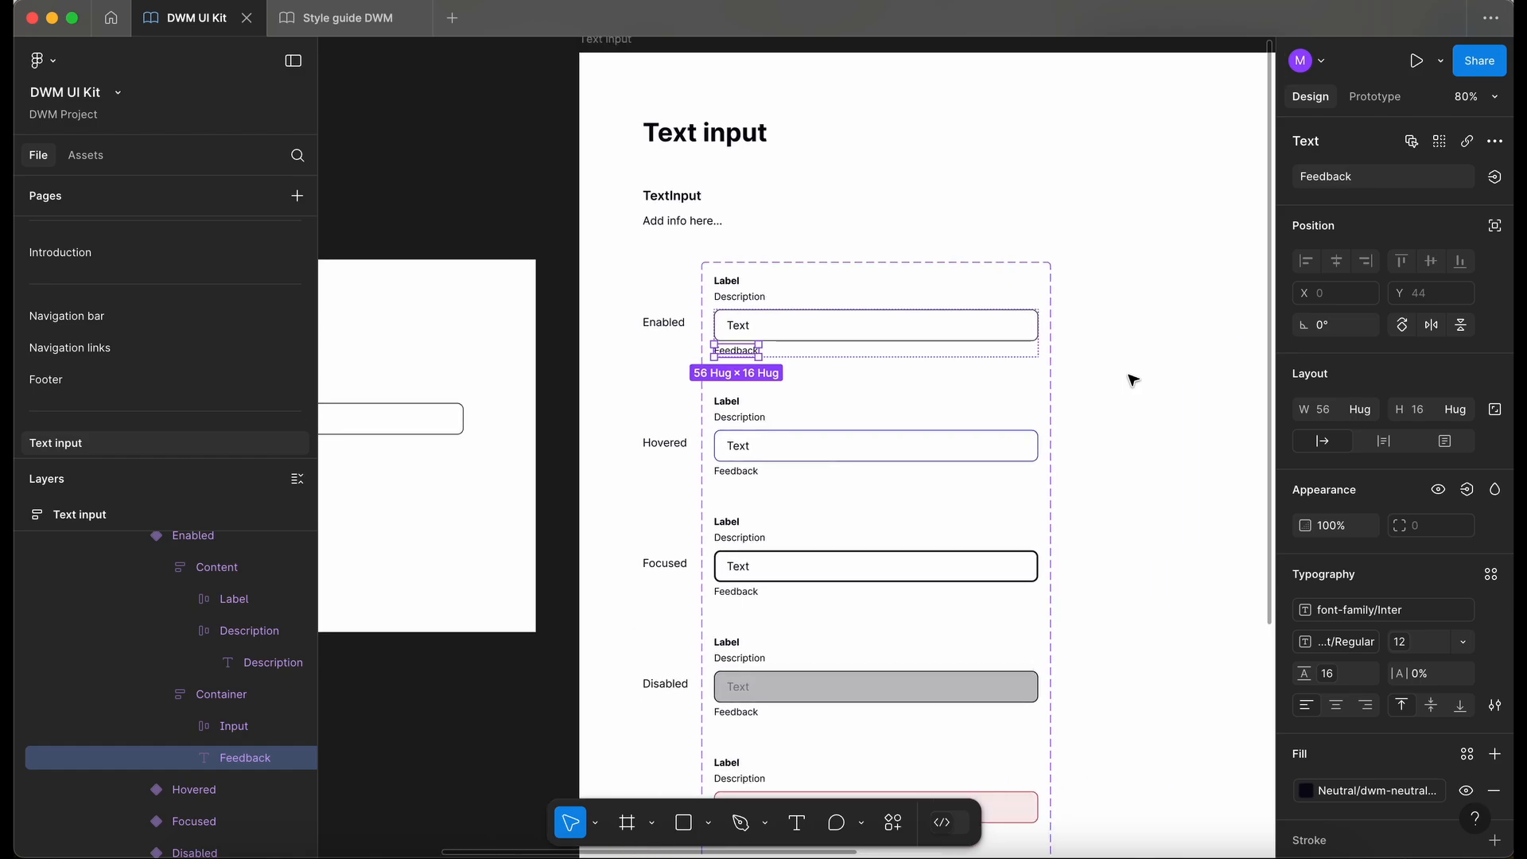
{"action": "left_click", "coordinate": [1411, 143]}
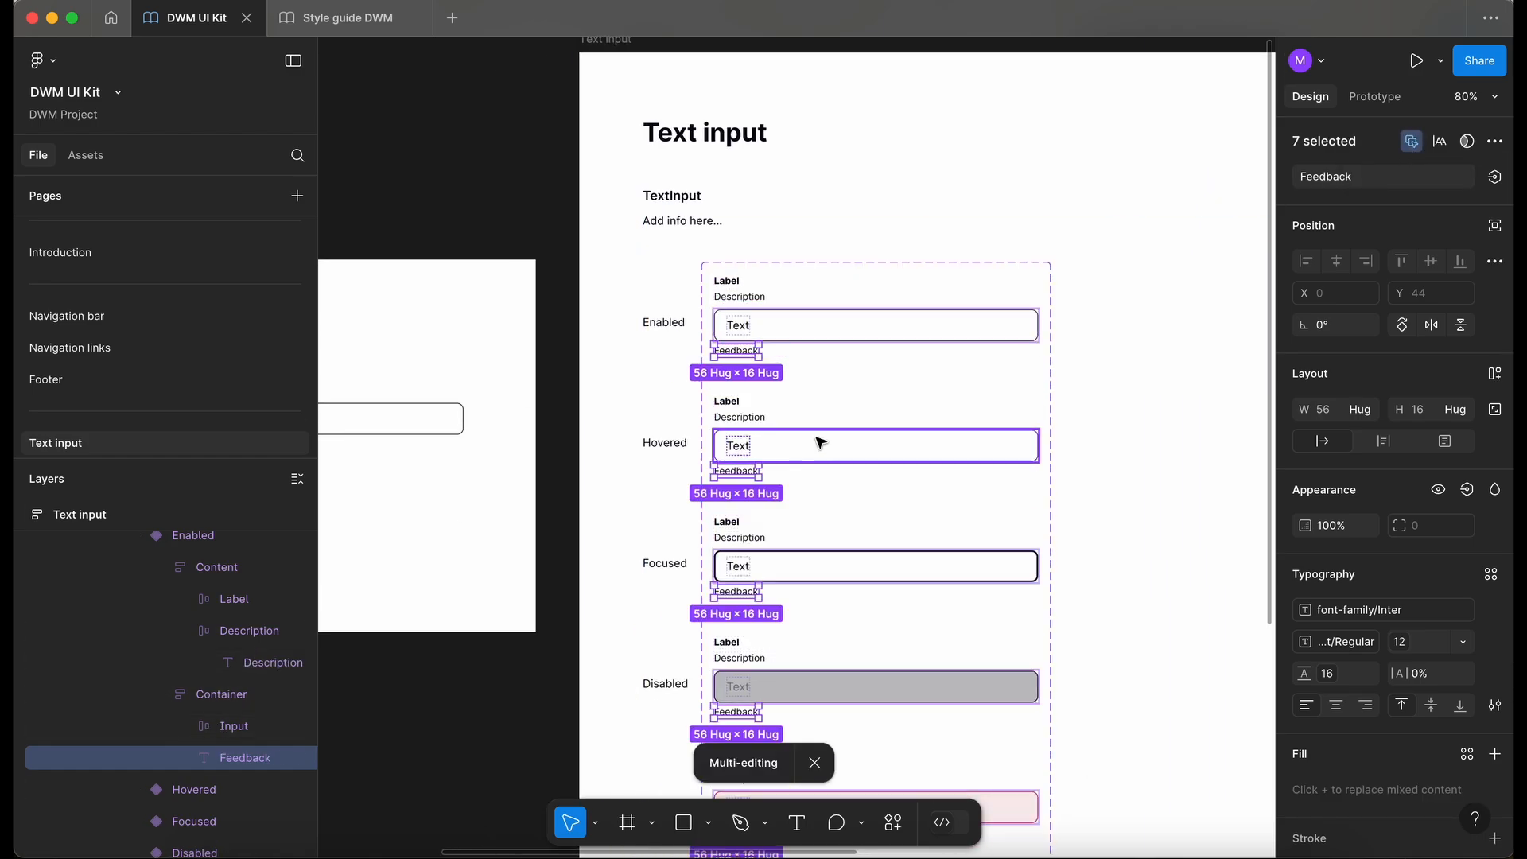
{"action": "key", "text": "shift+a"}
{"action": "scroll", "coordinate": [820, 443], "scroll_direction": "down", "scroll_amount": 3}
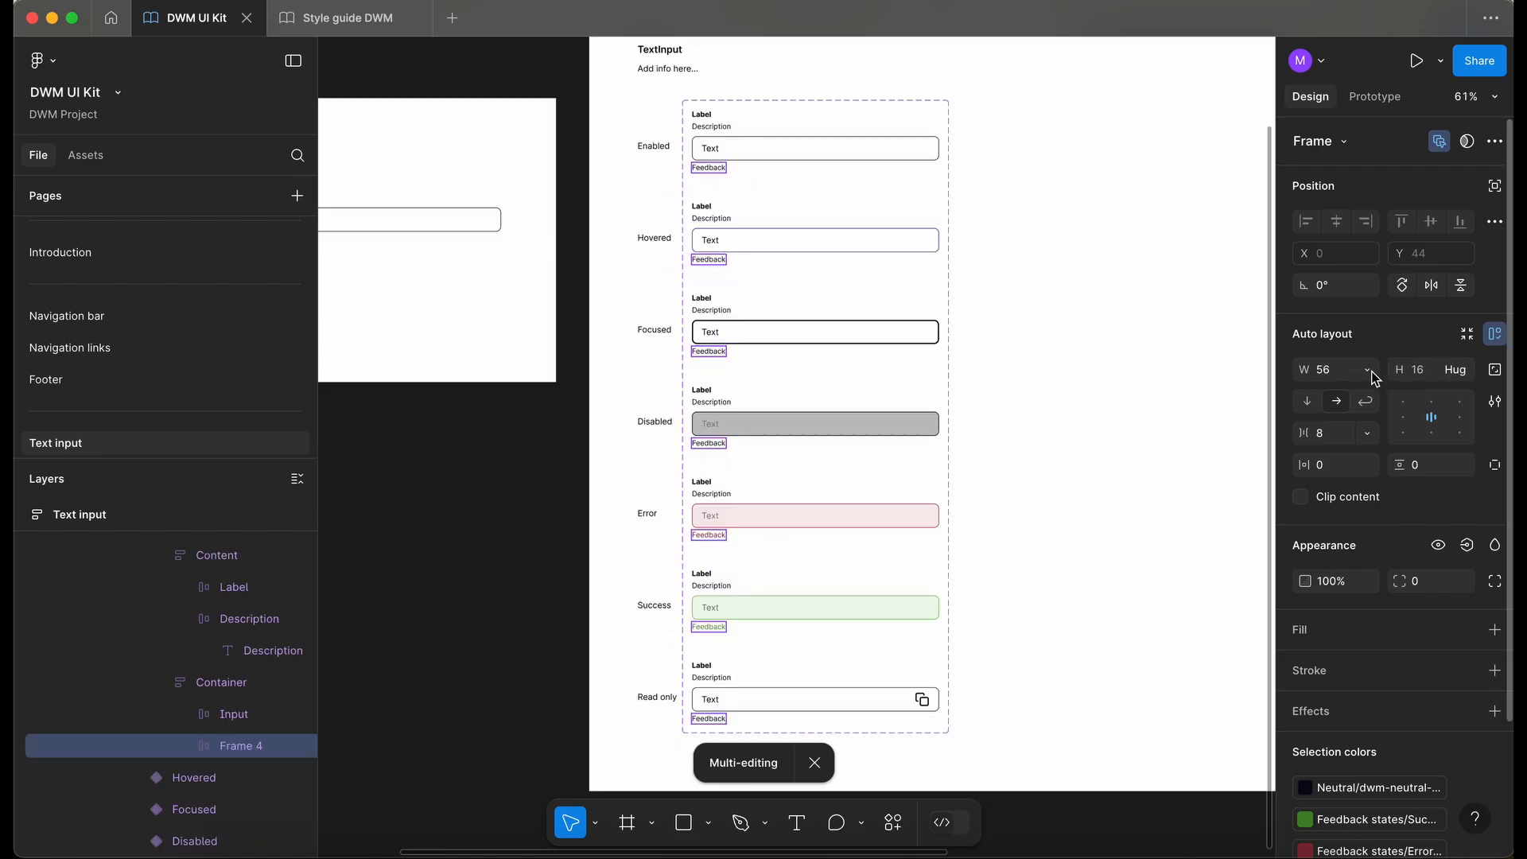
{"action": "left_click", "coordinate": [1369, 371]}
{"action": "left_click", "coordinate": [1374, 389]}
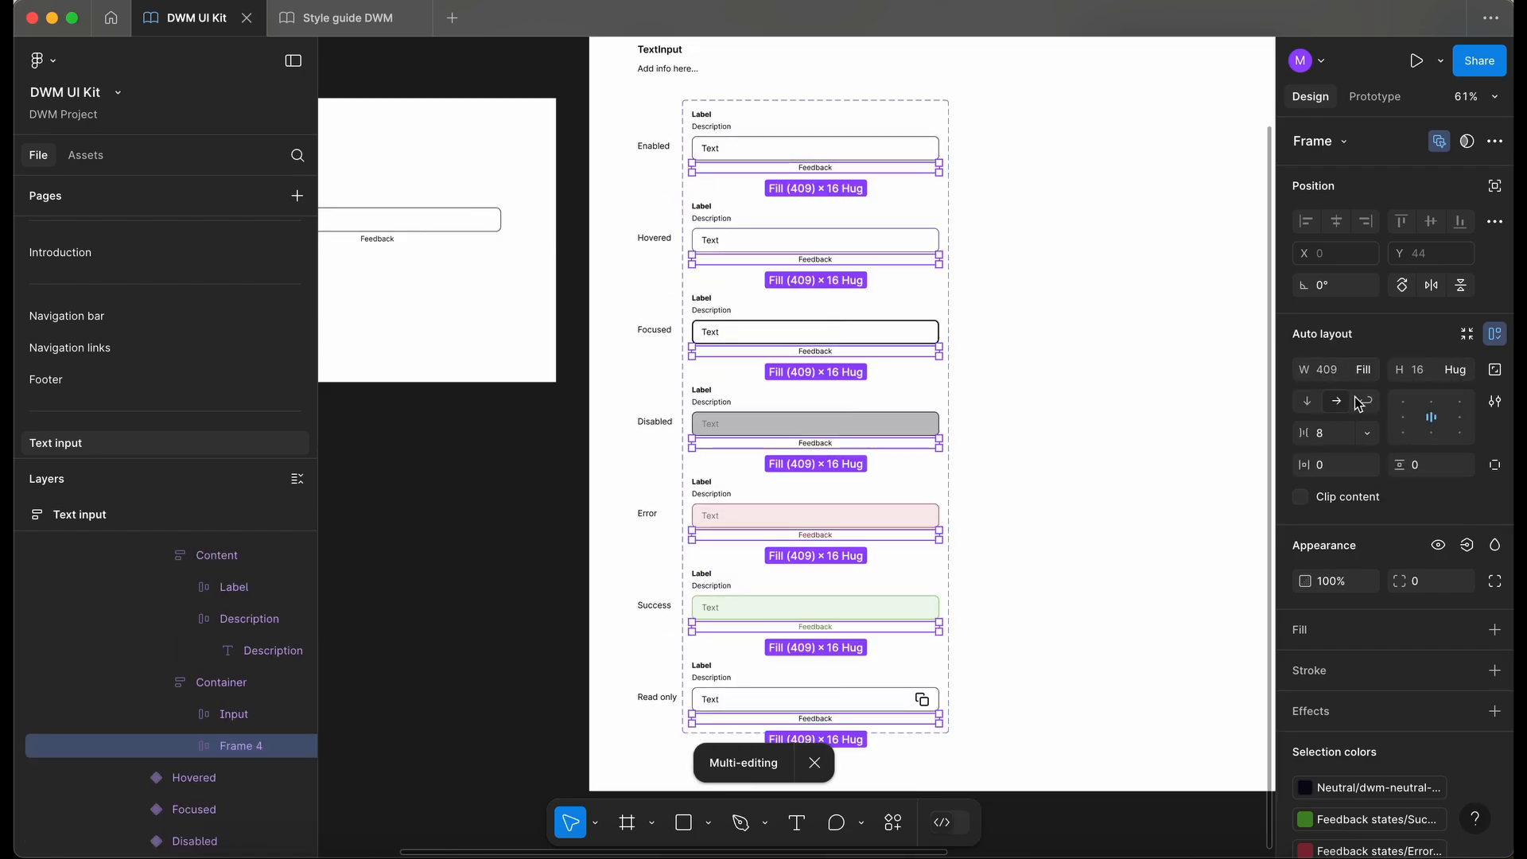
- Rename the new wrapper frames in all variants as Feedback
{"action": "key", "text": "super+r"}
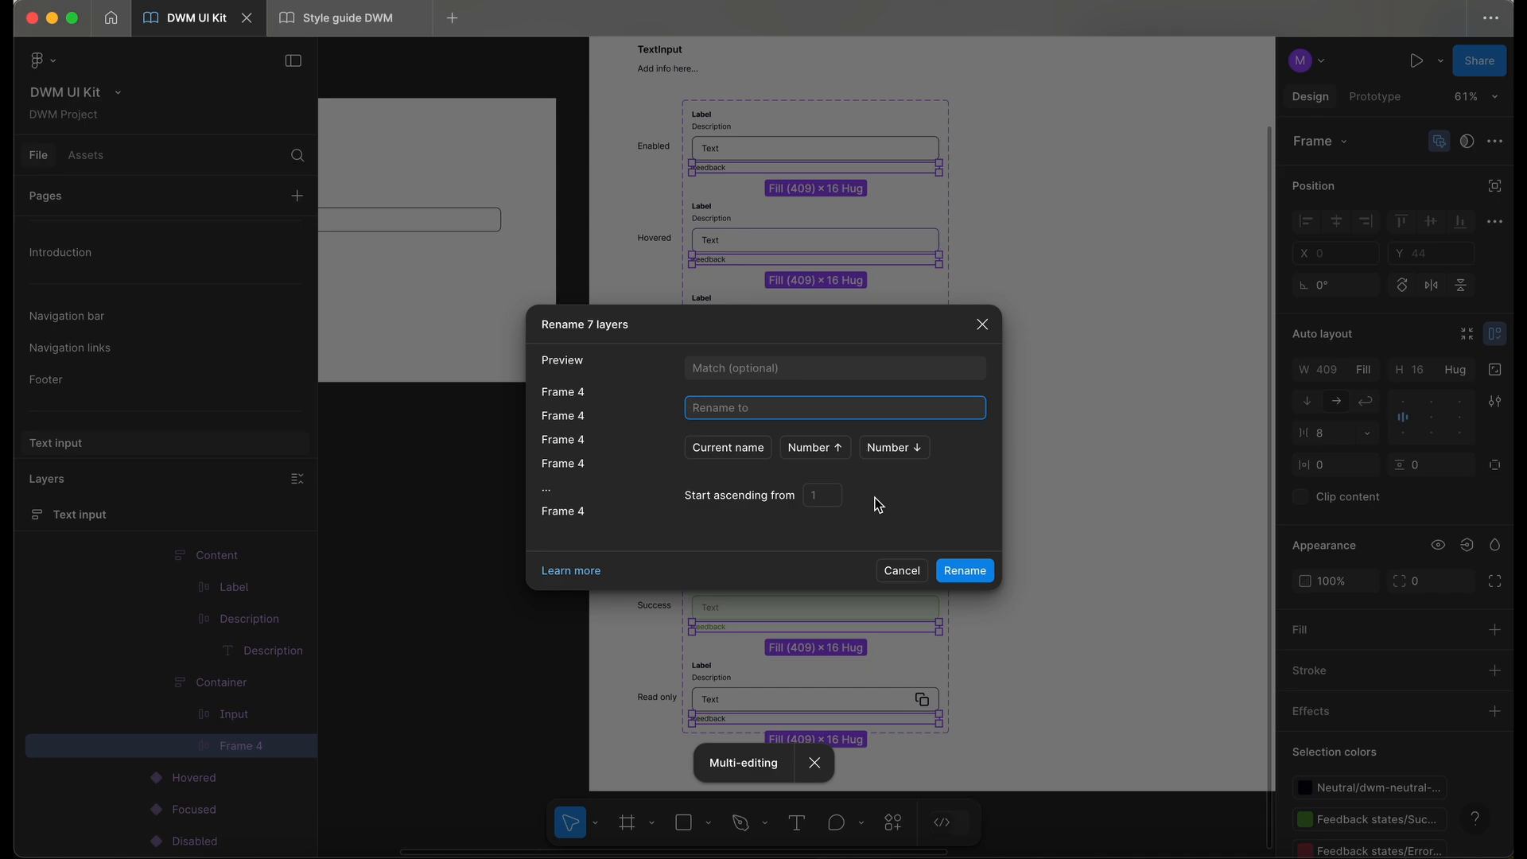
{"action": "type", "text": "Feedback"}
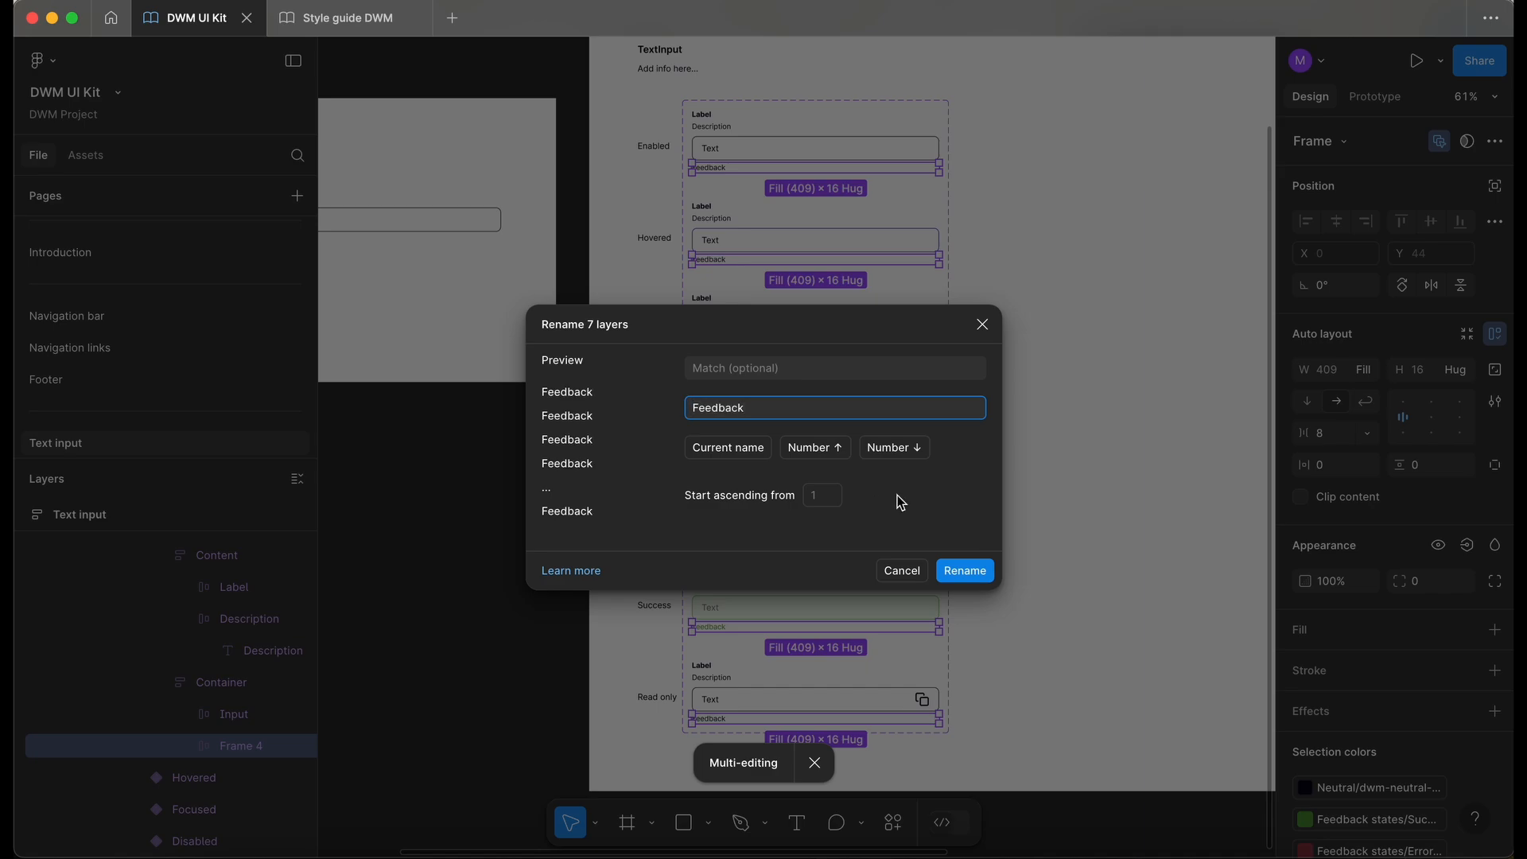
{"action": "left_click", "coordinate": [984, 573]}
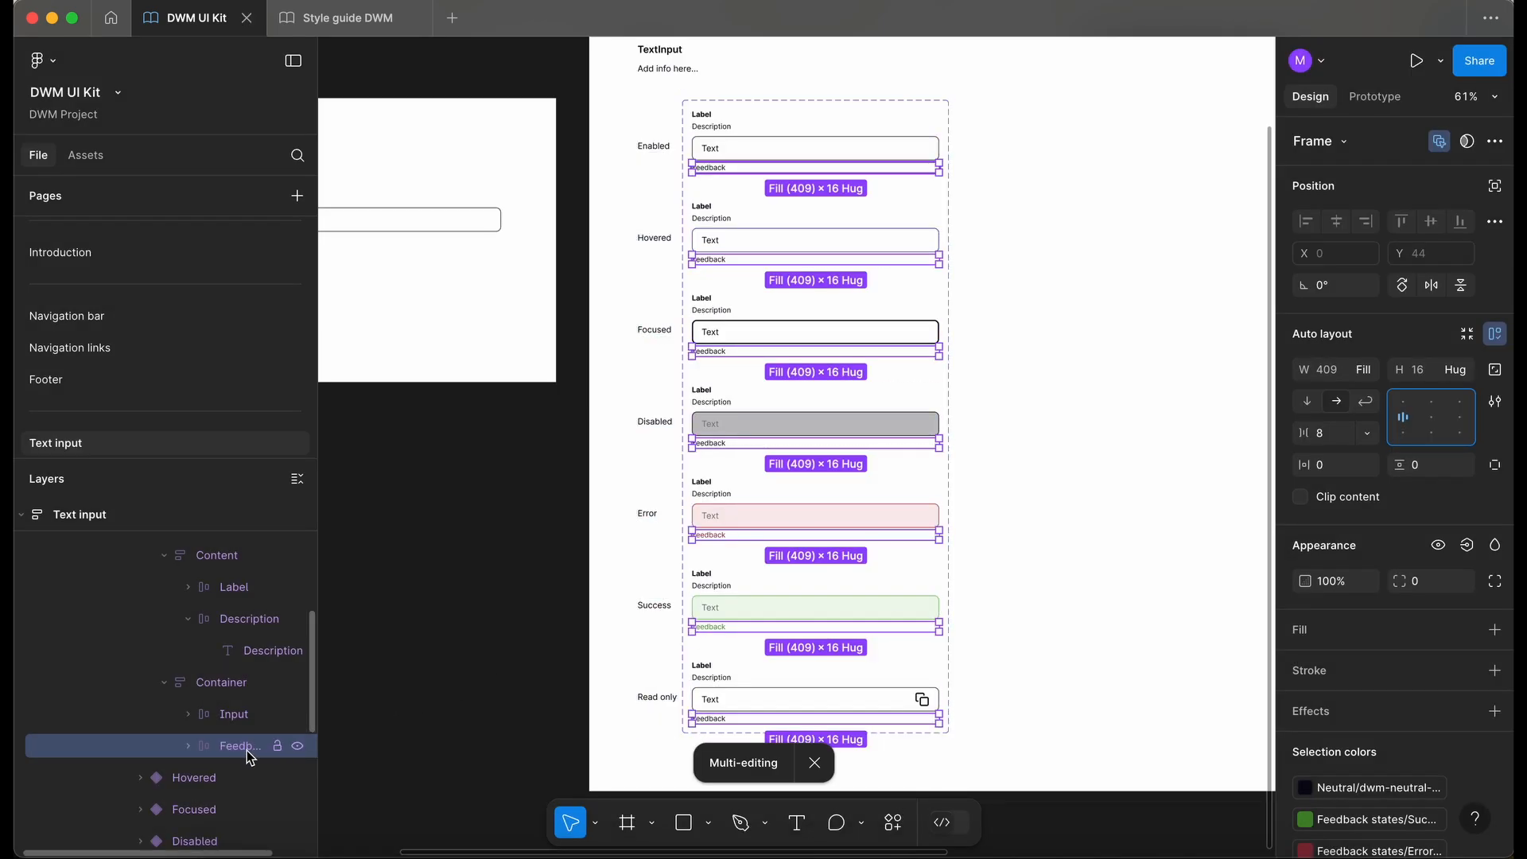
- Create a boolean property named Feedback controlling the visibility of the Feedback frames
{"action": "scroll", "coordinate": [736, 652], "scroll_direction": "up", "scroll_amount": 3}
{"action": "scroll", "coordinate": [734, 652], "scroll_direction": "left", "scroll_amount": 2}
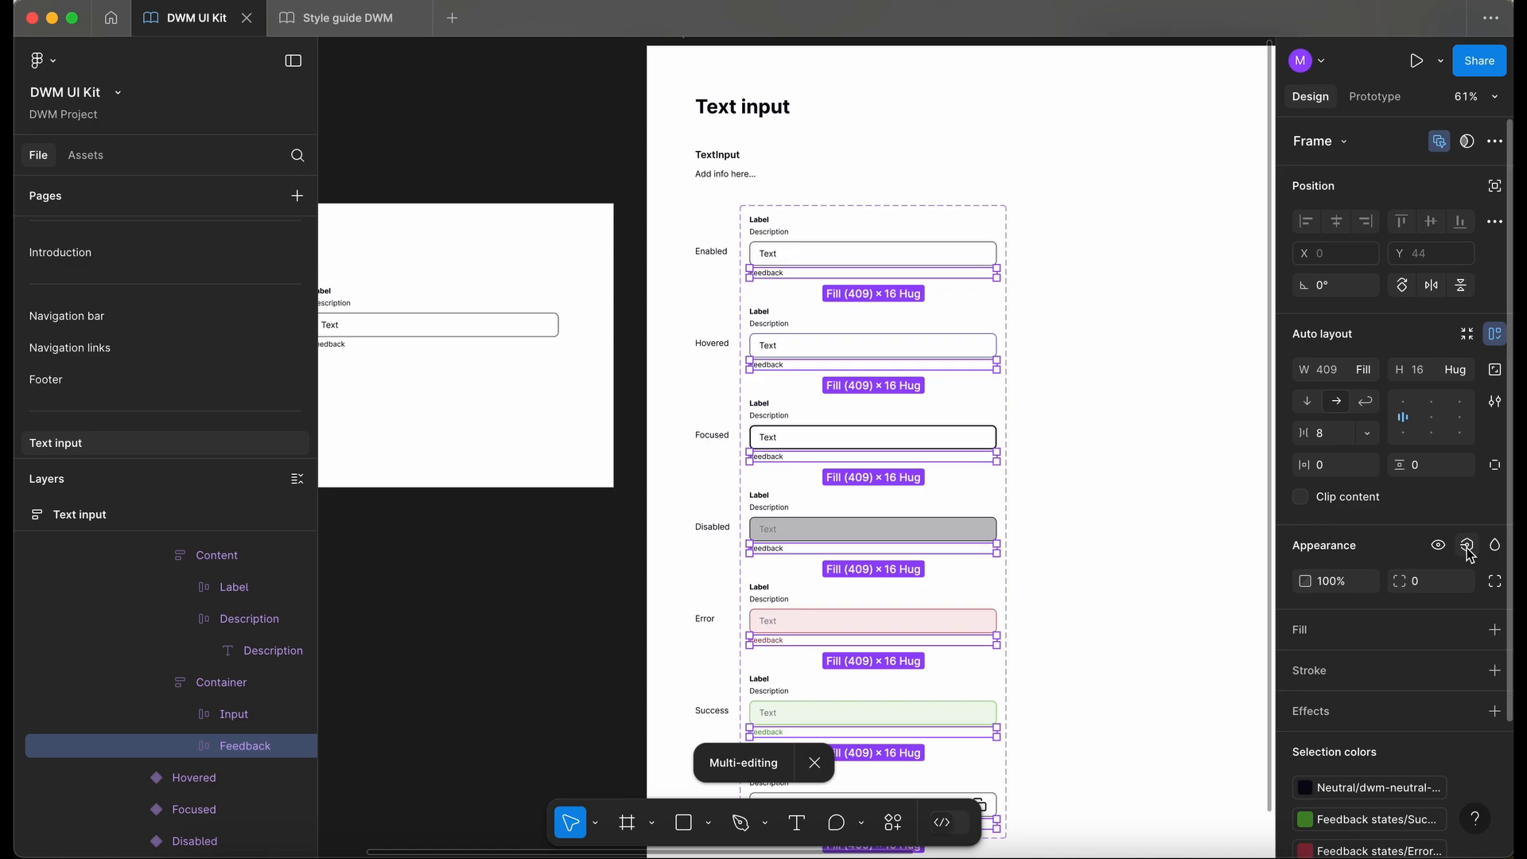
{"action": "left_click", "coordinate": [1467, 546]}
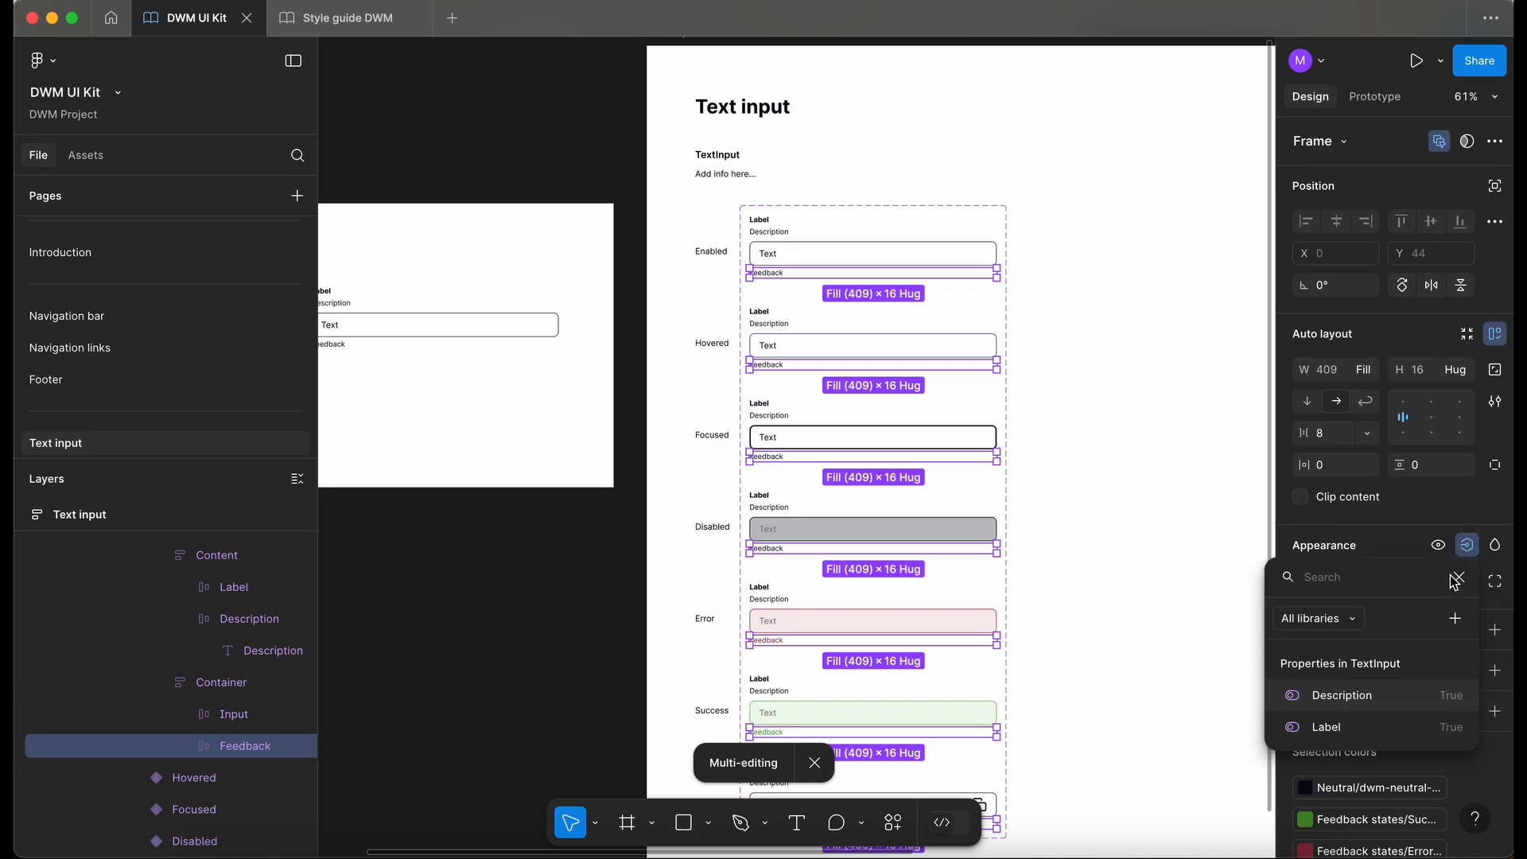
{"action": "left_click", "coordinate": [1455, 618]}
{"action": "type", "text": "Feedback"}
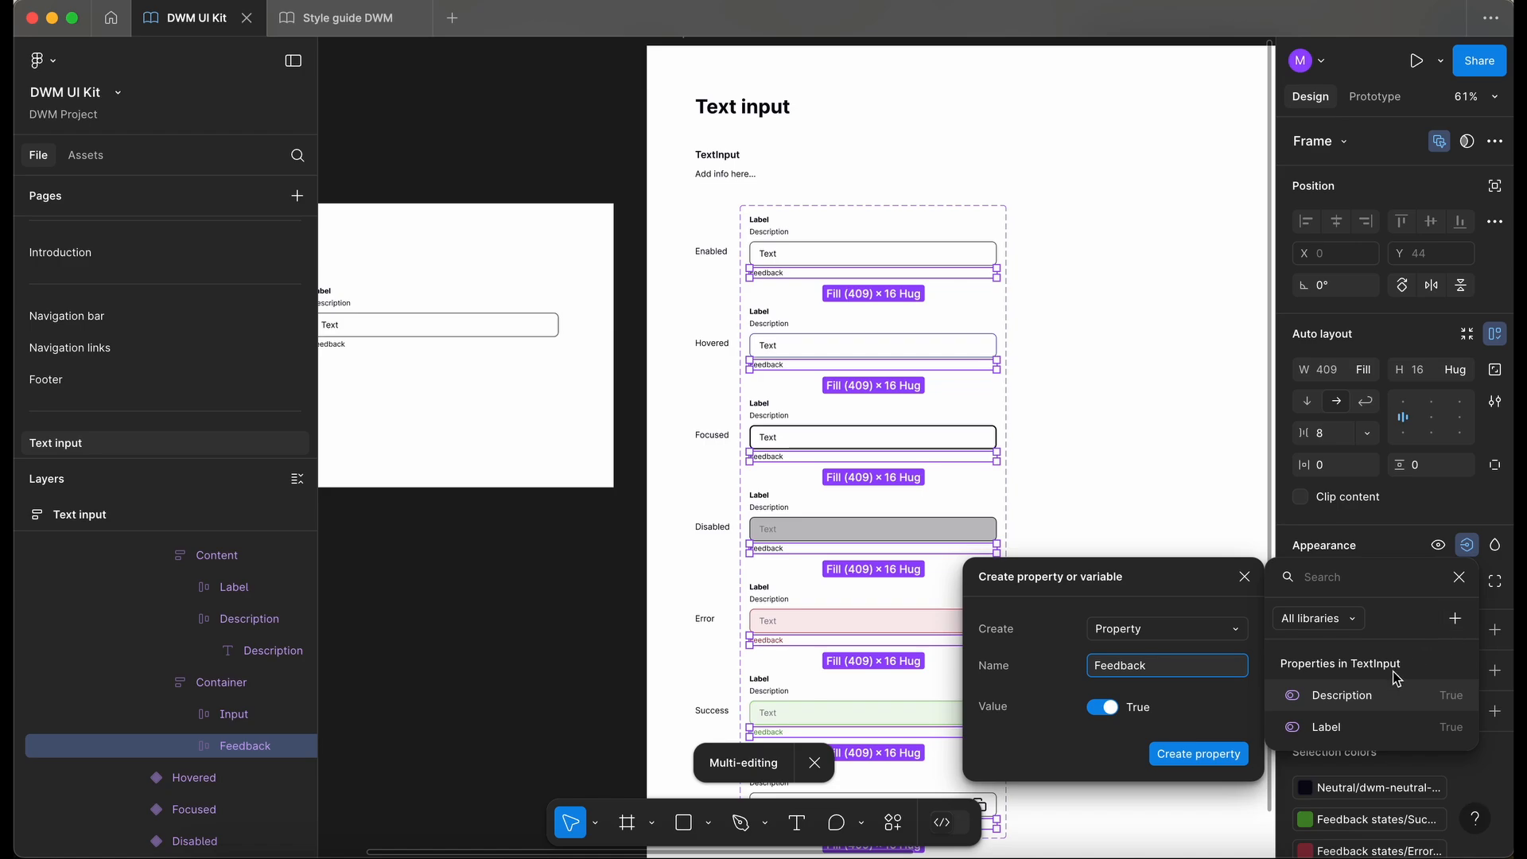
{"action": "left_click", "coordinate": [1184, 749]}
- Test the Feedback property on the test instance by toggling it off and on
{"action": "scroll", "coordinate": [510, 509], "scroll_direction": "left", "scroll_amount": 2}
{"action": "scroll", "coordinate": [510, 509], "scroll_direction": "down", "scroll_amount": 1}
{"action": "left_click", "coordinate": [510, 508]}
{"action": "left_click", "coordinate": [509, 506]}
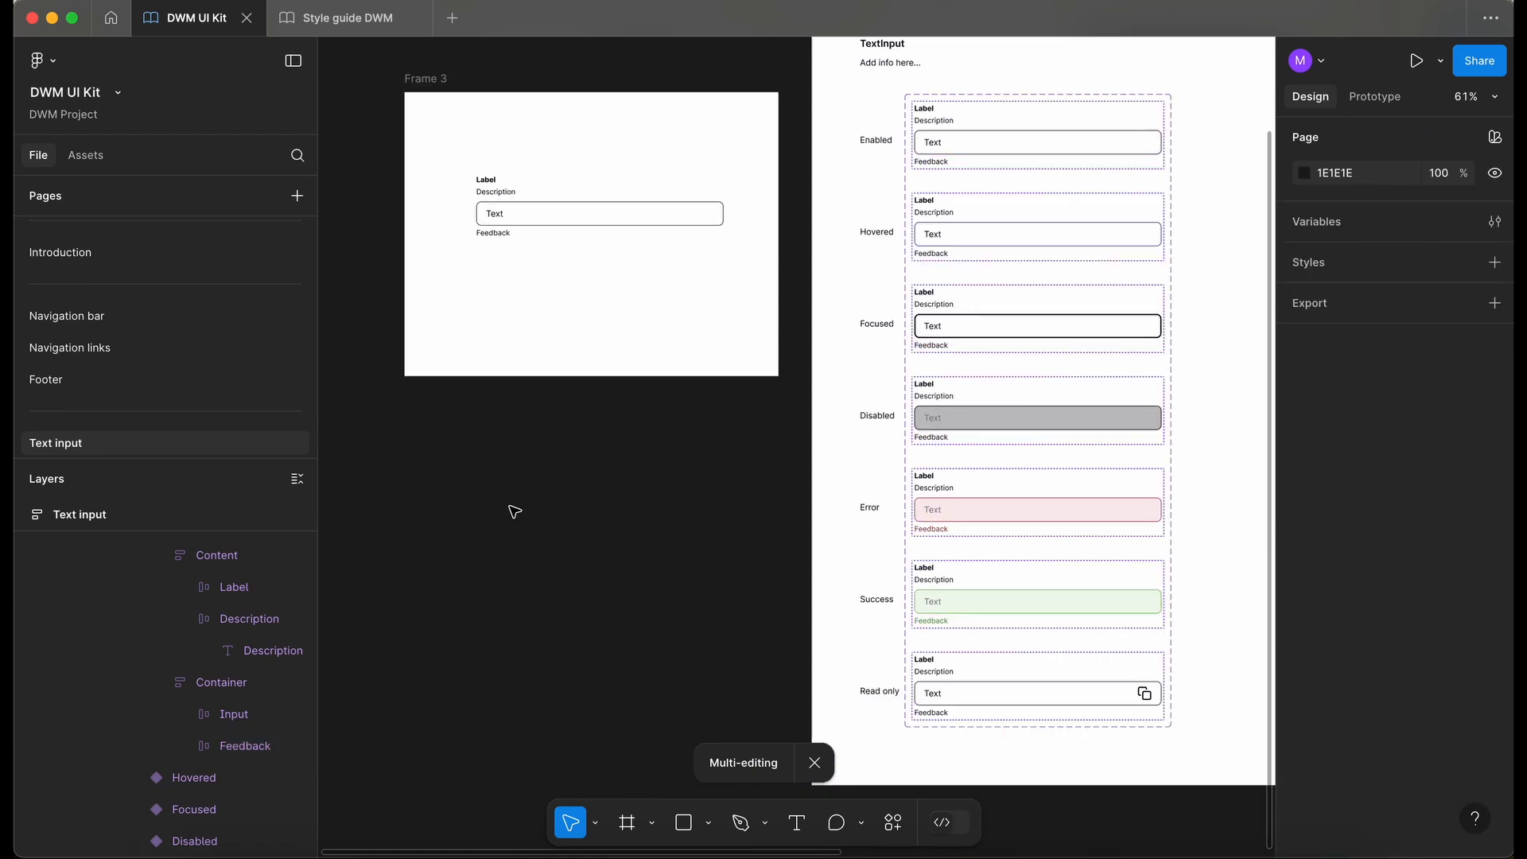
{"action": "left_click", "coordinate": [516, 194]}
{"action": "scroll", "coordinate": [516, 194], "scroll_direction": "up", "scroll_amount": 2}
{"action": "scroll", "coordinate": [587, 294], "scroll_direction": "up", "scroll_amount": 5}
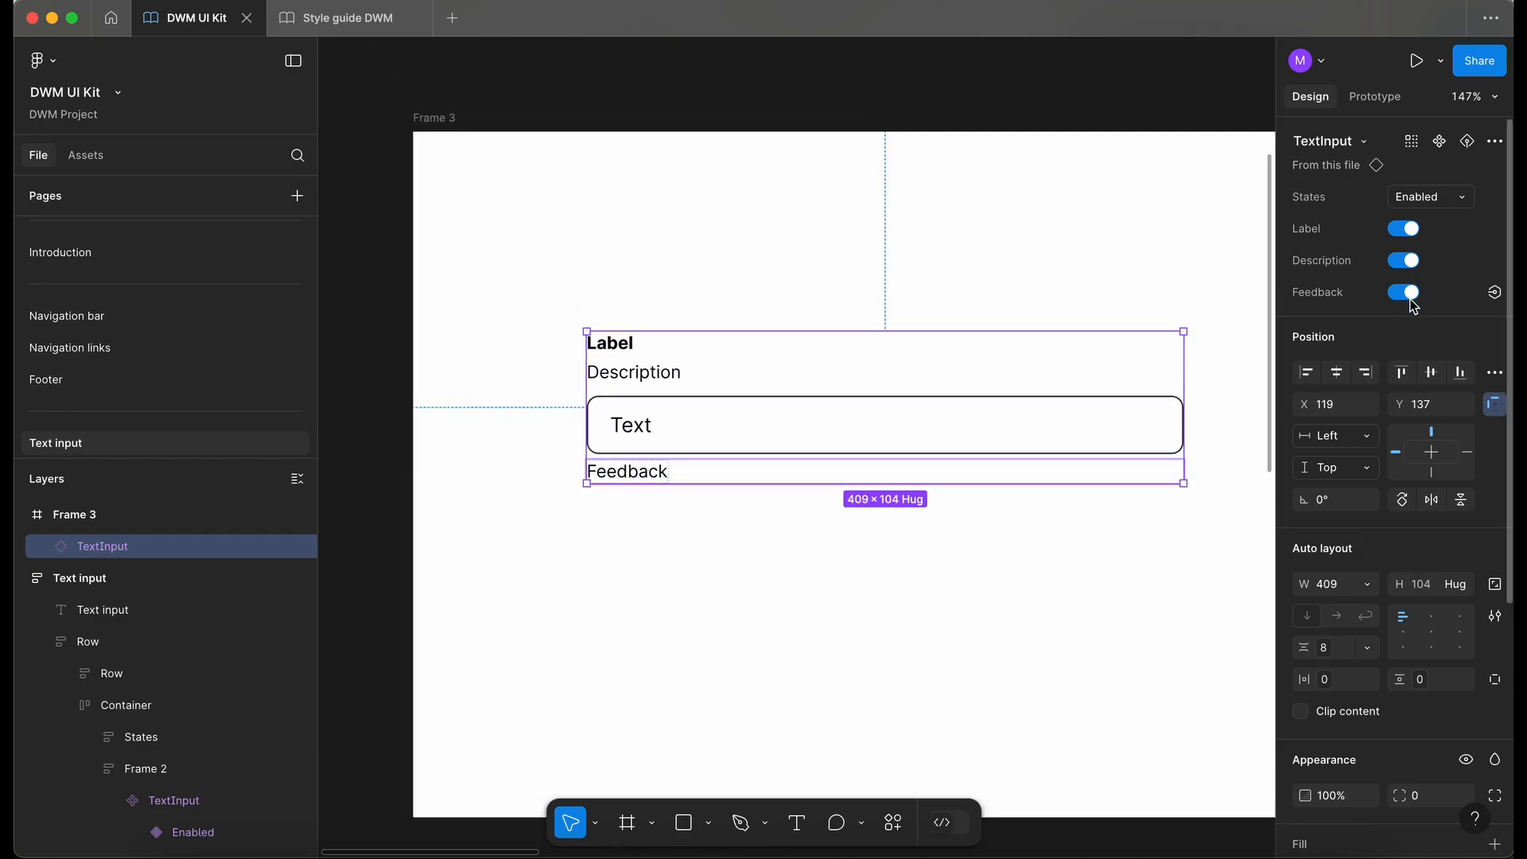
{"action": "left_click", "coordinate": [1408, 293]}
{"action": "left_click", "coordinate": [1408, 293]}
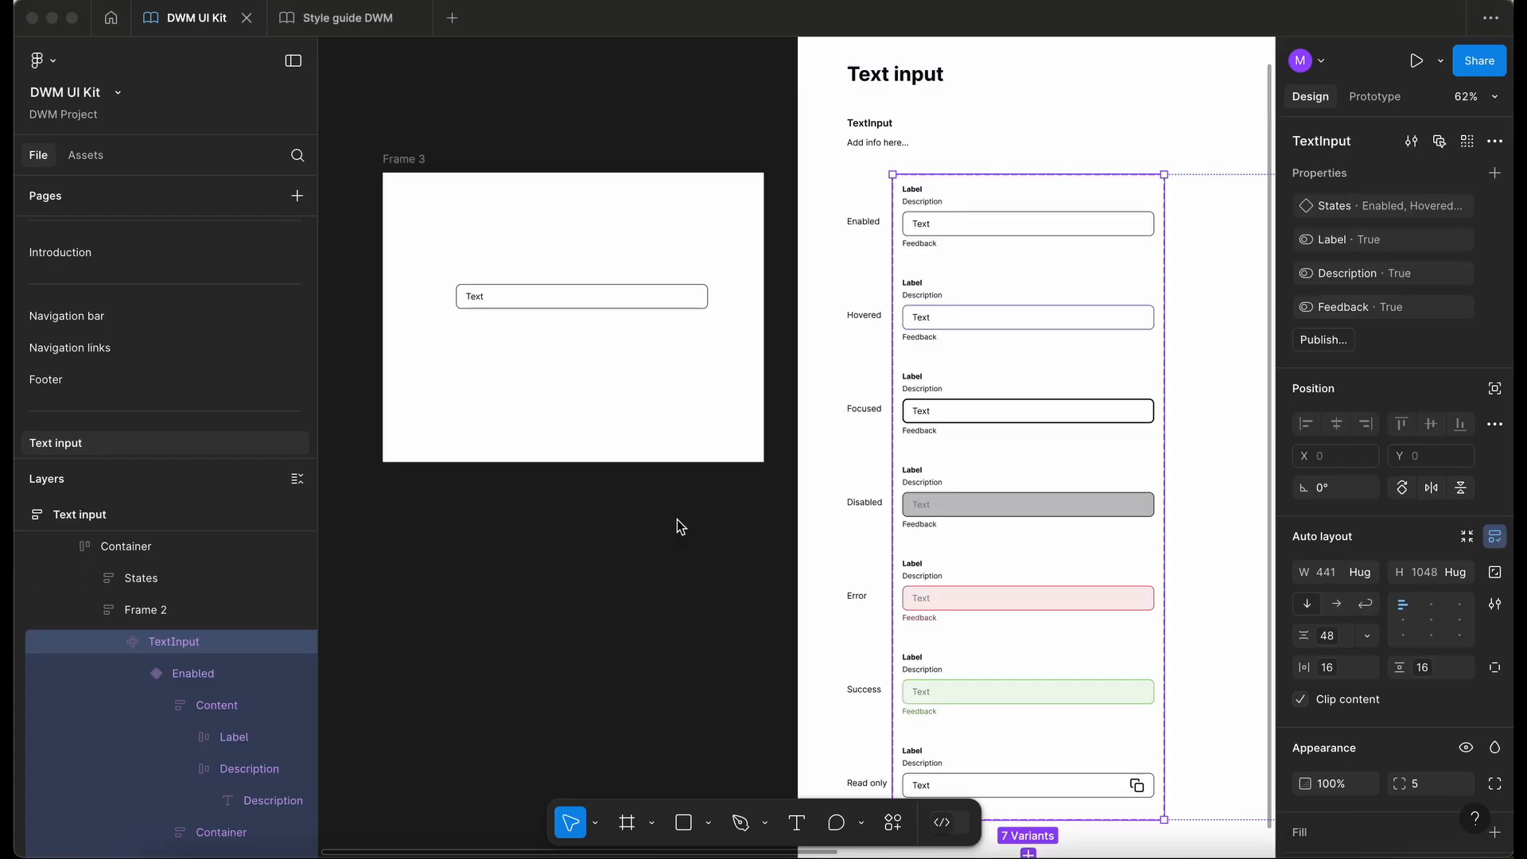
- Remove the Label boolean property from the TextInput component set
{"action": "left_click", "coordinate": [648, 297]}
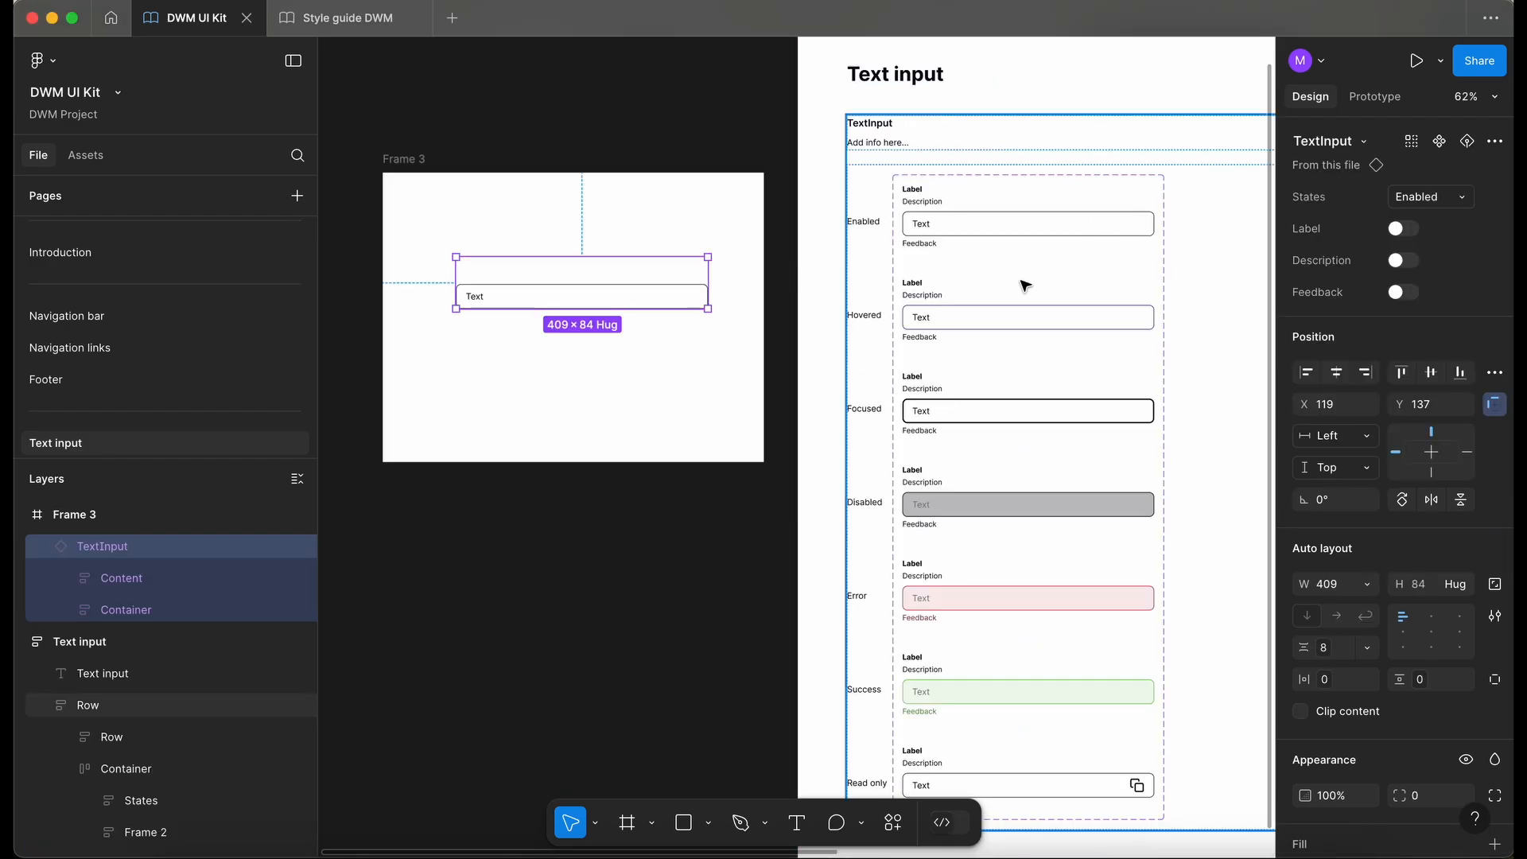
{"action": "left_click", "coordinate": [1023, 285]}
{"action": "left_click", "coordinate": [1023, 285]}
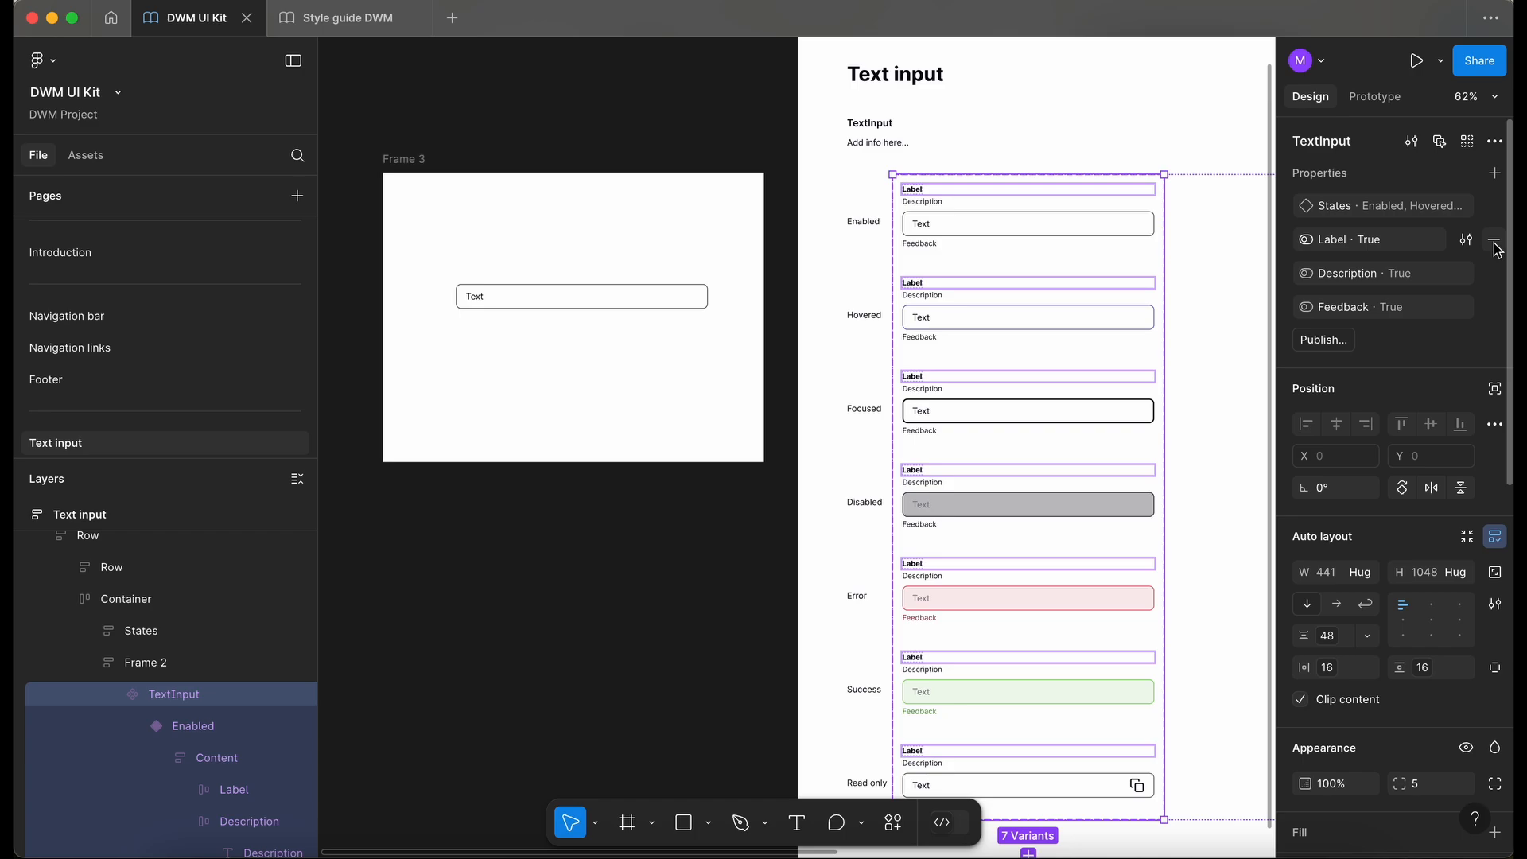
{"action": "left_click", "coordinate": [1495, 241]}
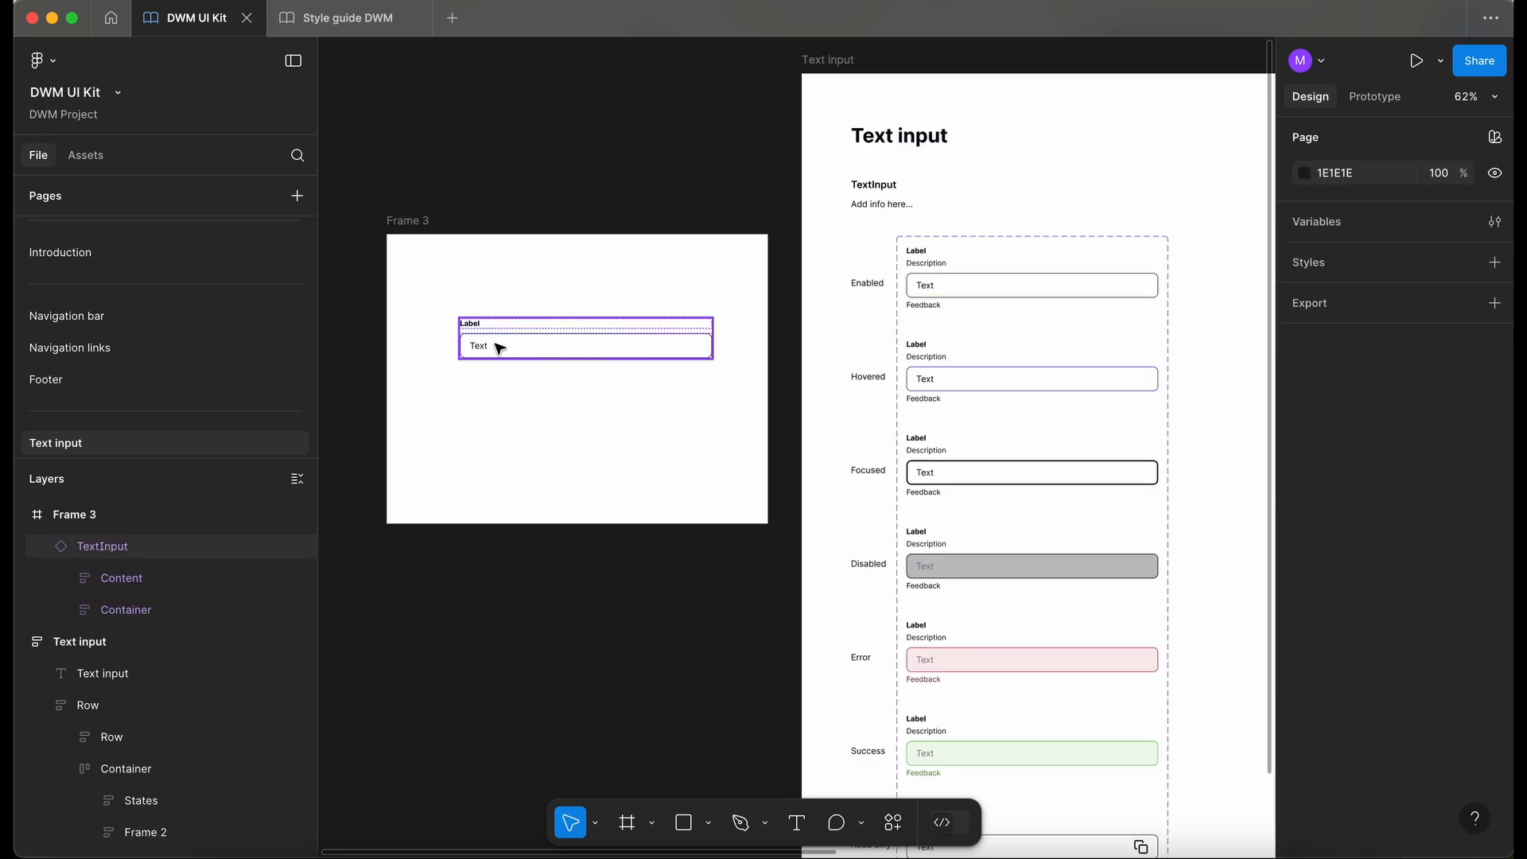
- Toggle the Description and Feedback properties on the test instance to test them
{"action": "left_click", "coordinate": [499, 348]}
{"action": "scroll", "coordinate": [495, 342], "scroll_direction": "left", "scroll_amount": 3}
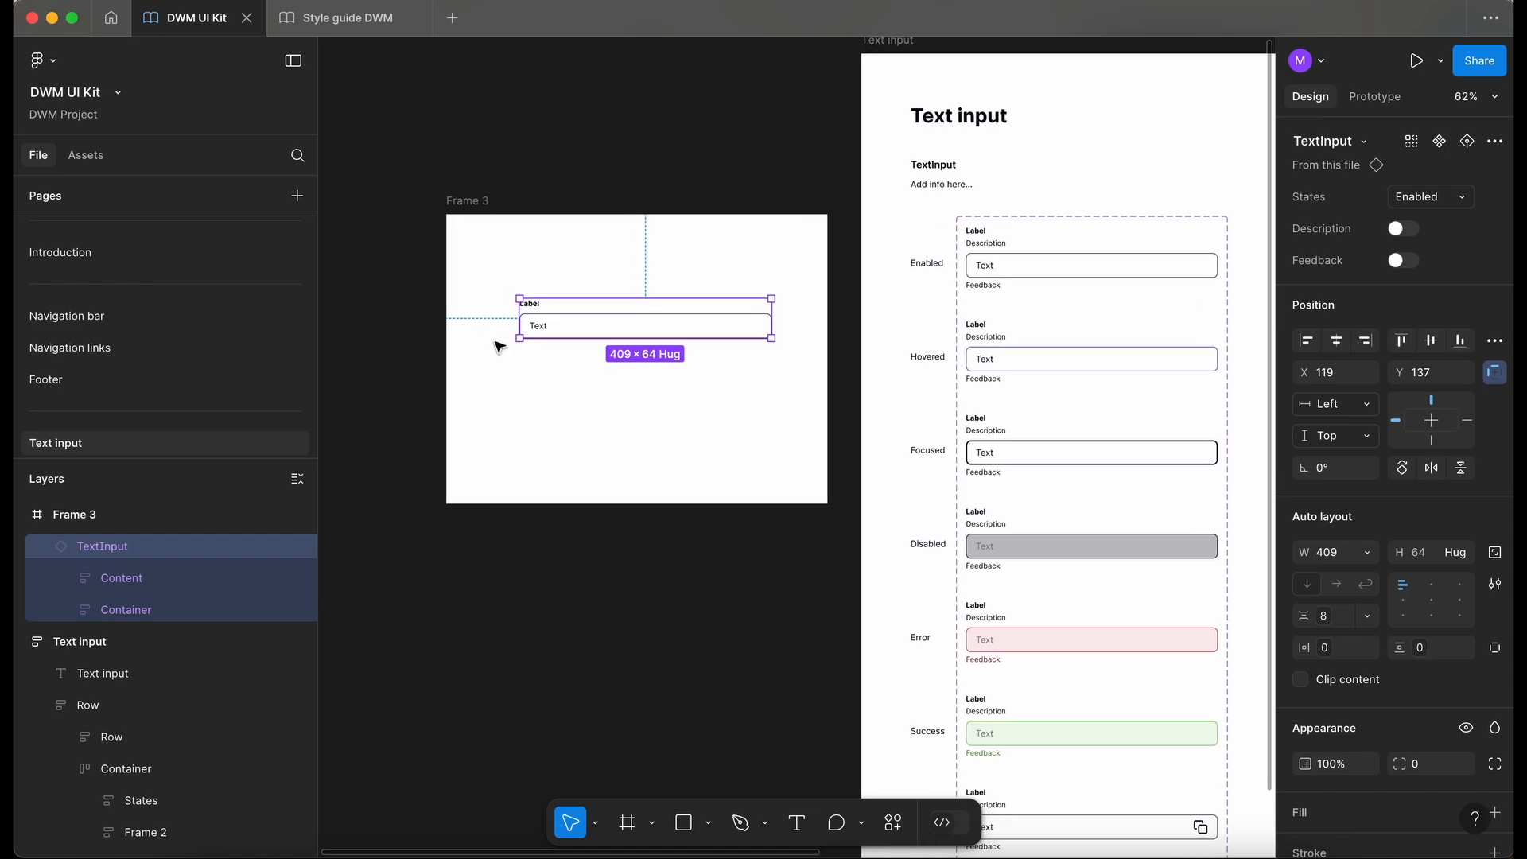
{"action": "scroll", "coordinate": [499, 345], "scroll_direction": "up", "scroll_amount": 5}
{"action": "left_click", "coordinate": [1407, 231]}
{"action": "left_click", "coordinate": [1408, 232]}
{"action": "left_click", "coordinate": [1406, 230]}
{"action": "left_click", "coordinate": [1407, 230]}
{"action": "left_click", "coordinate": [1404, 261]}
{"action": "left_click", "coordinate": [1406, 263]}
{"action": "left_click", "coordinate": [1405, 262]}
{"action": "left_click", "coordinate": [1405, 261]}
{"action": "left_click", "coordinate": [702, 535]}
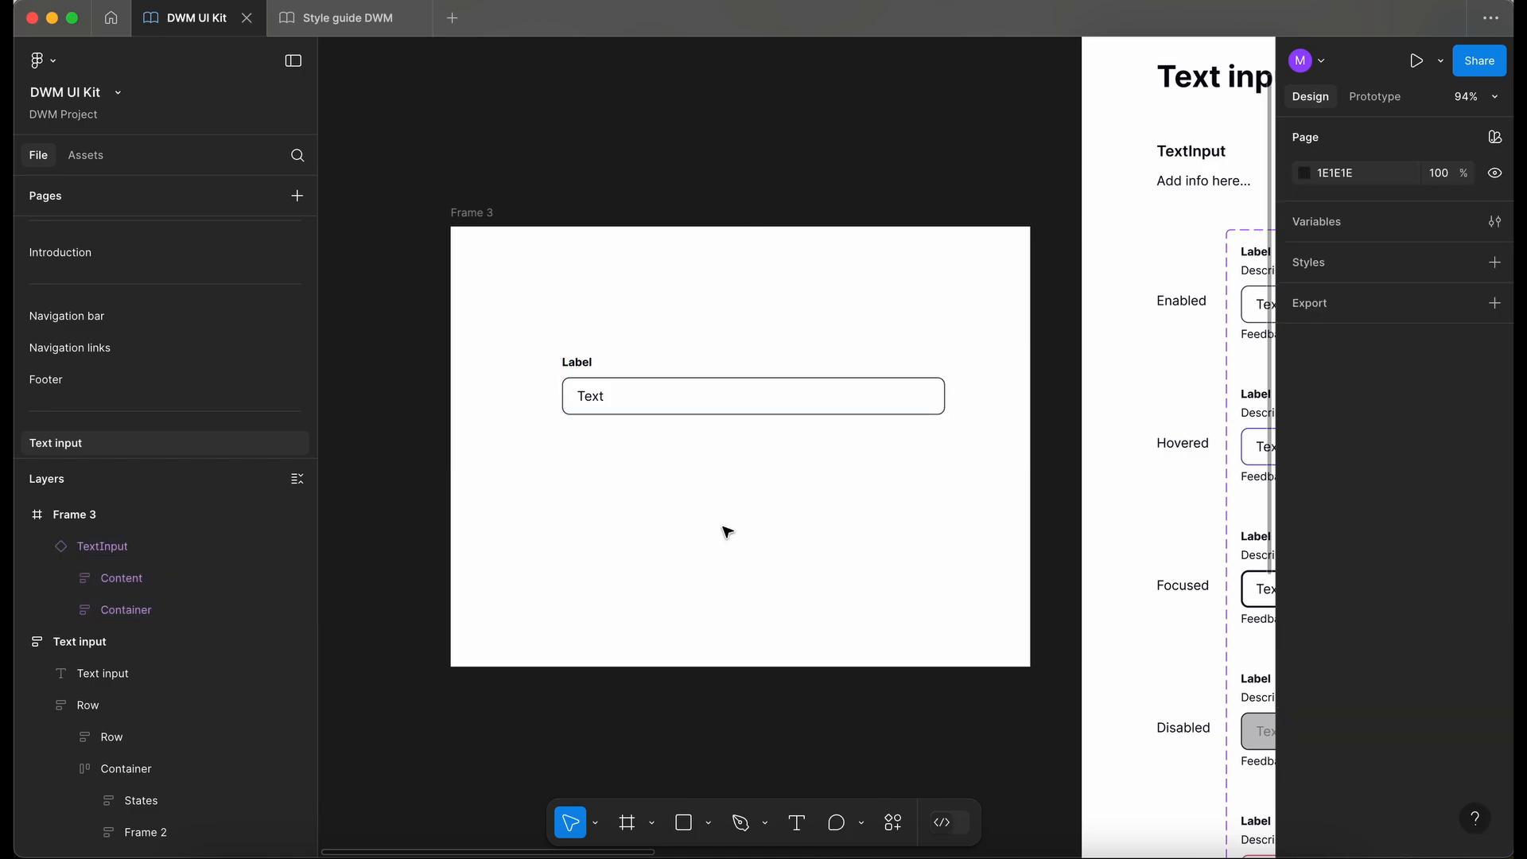
- Switch the test instance through each state: Hovered, Focused, Disabled, Error, Success and Read only
{"action": "scroll", "coordinate": [757, 528], "scroll_direction": "down", "scroll_amount": 3}
{"action": "scroll", "coordinate": [761, 531], "scroll_direction": "right", "scroll_amount": 3}
{"action": "scroll", "coordinate": [681, 419], "scroll_direction": "up", "scroll_amount": 3}
{"action": "scroll", "coordinate": [681, 419], "scroll_direction": "left", "scroll_amount": 2}
{"action": "left_click", "coordinate": [713, 351]}
{"action": "left_click", "coordinate": [1440, 201]}
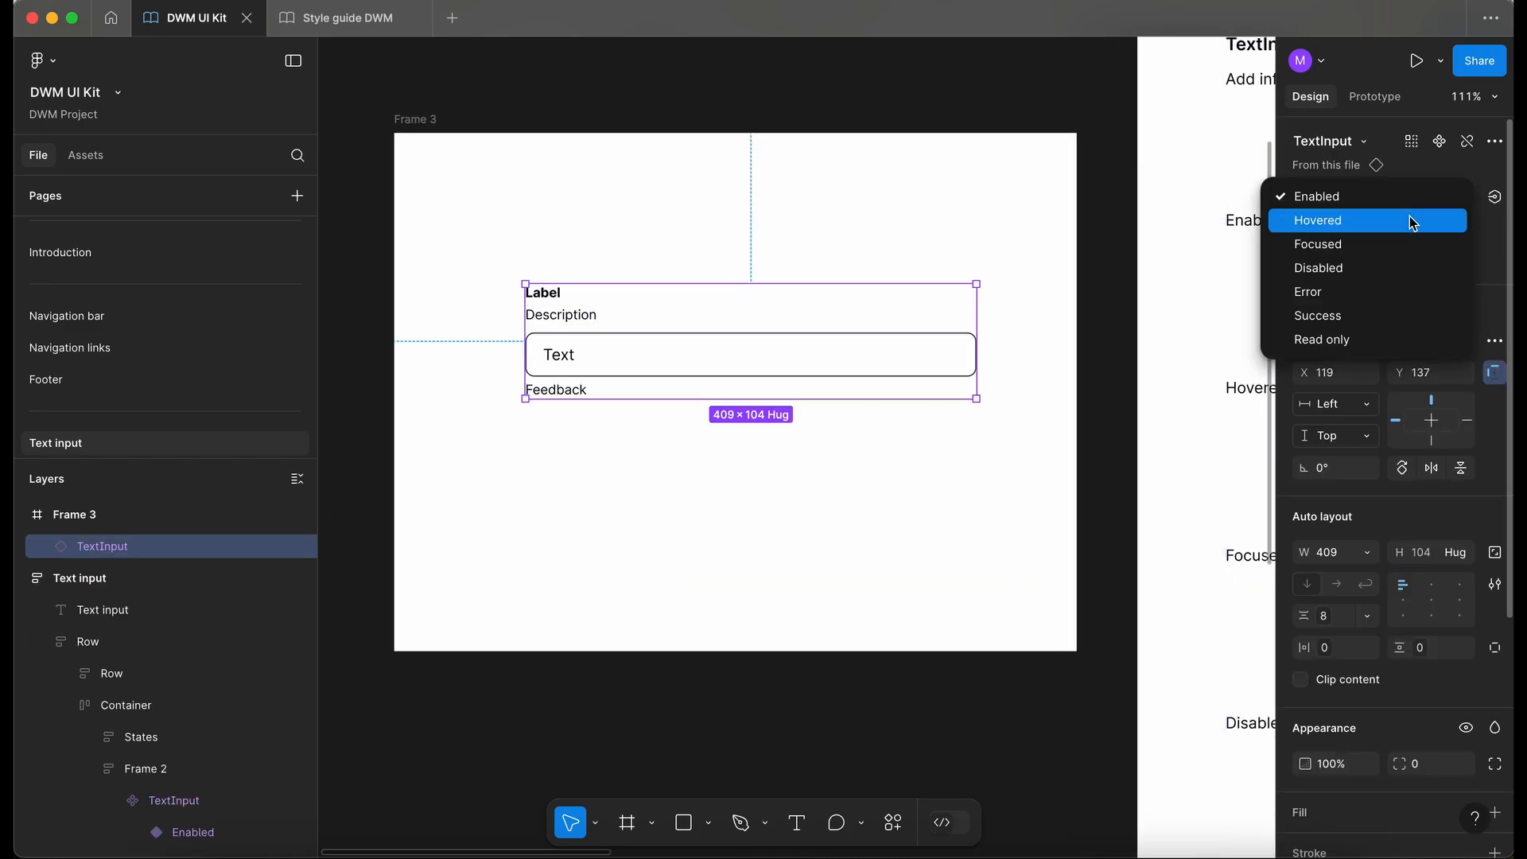
{"action": "left_click", "coordinate": [1409, 216]}
{"action": "left_click", "coordinate": [1432, 198]}
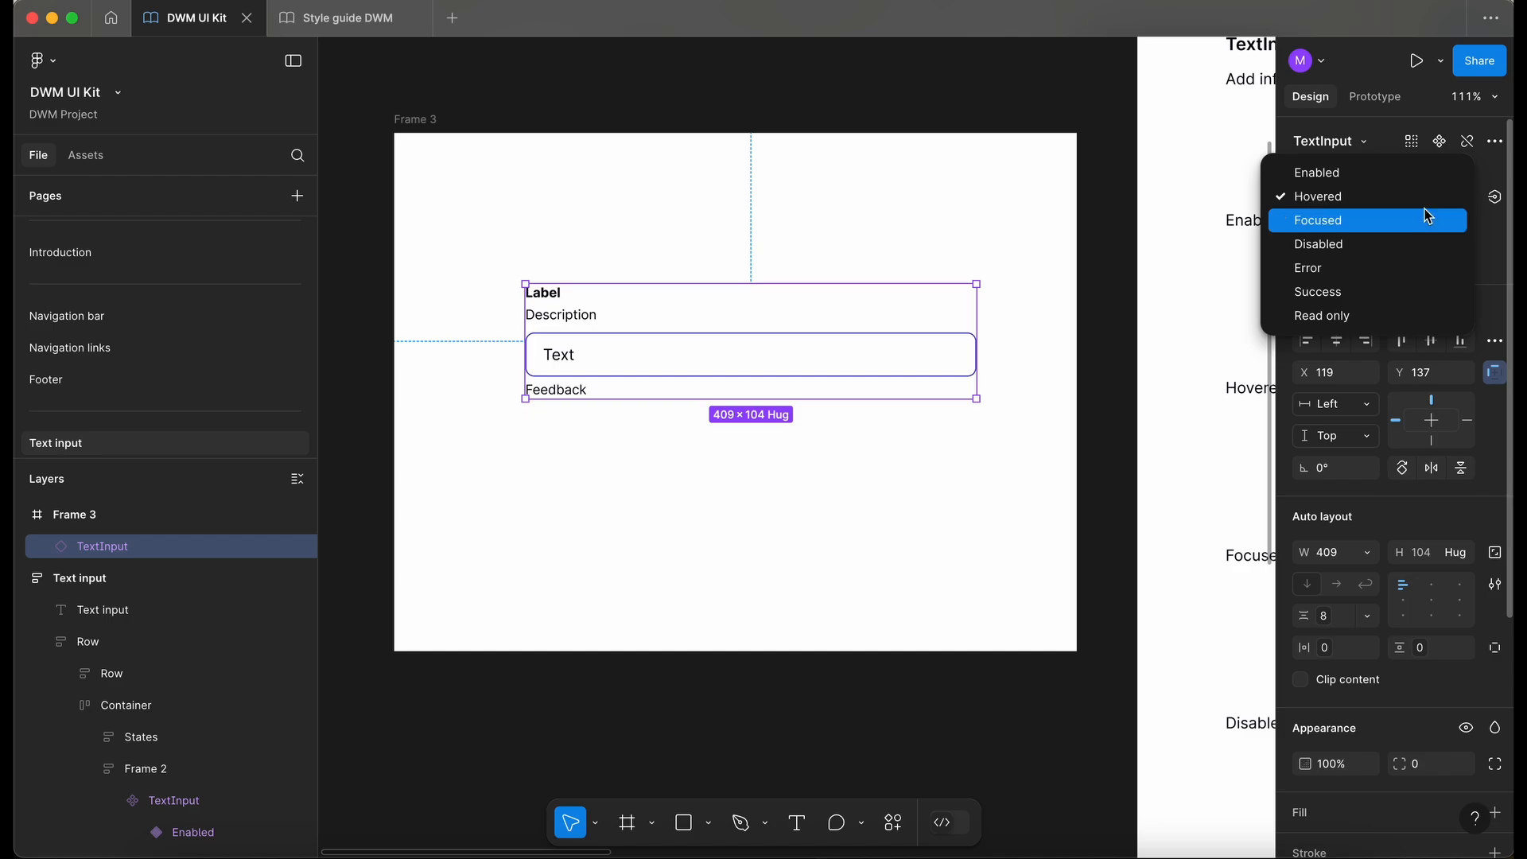
{"action": "left_click", "coordinate": [1426, 203]}
{"action": "left_click", "coordinate": [1436, 203]}
{"action": "left_click", "coordinate": [1438, 220]}
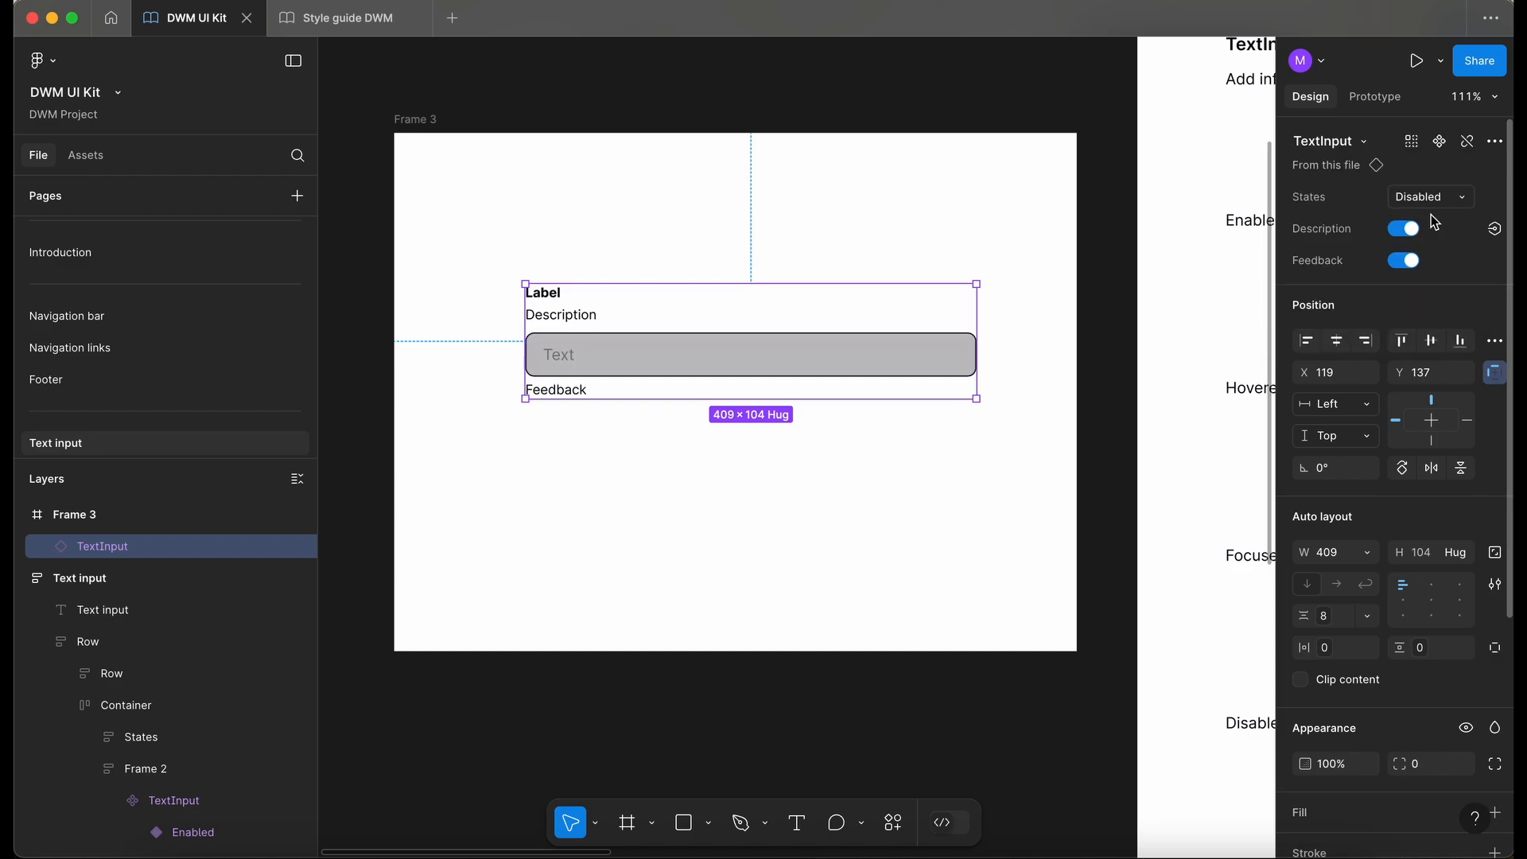
{"action": "left_click", "coordinate": [1443, 208]}
{"action": "left_click", "coordinate": [1438, 216]}
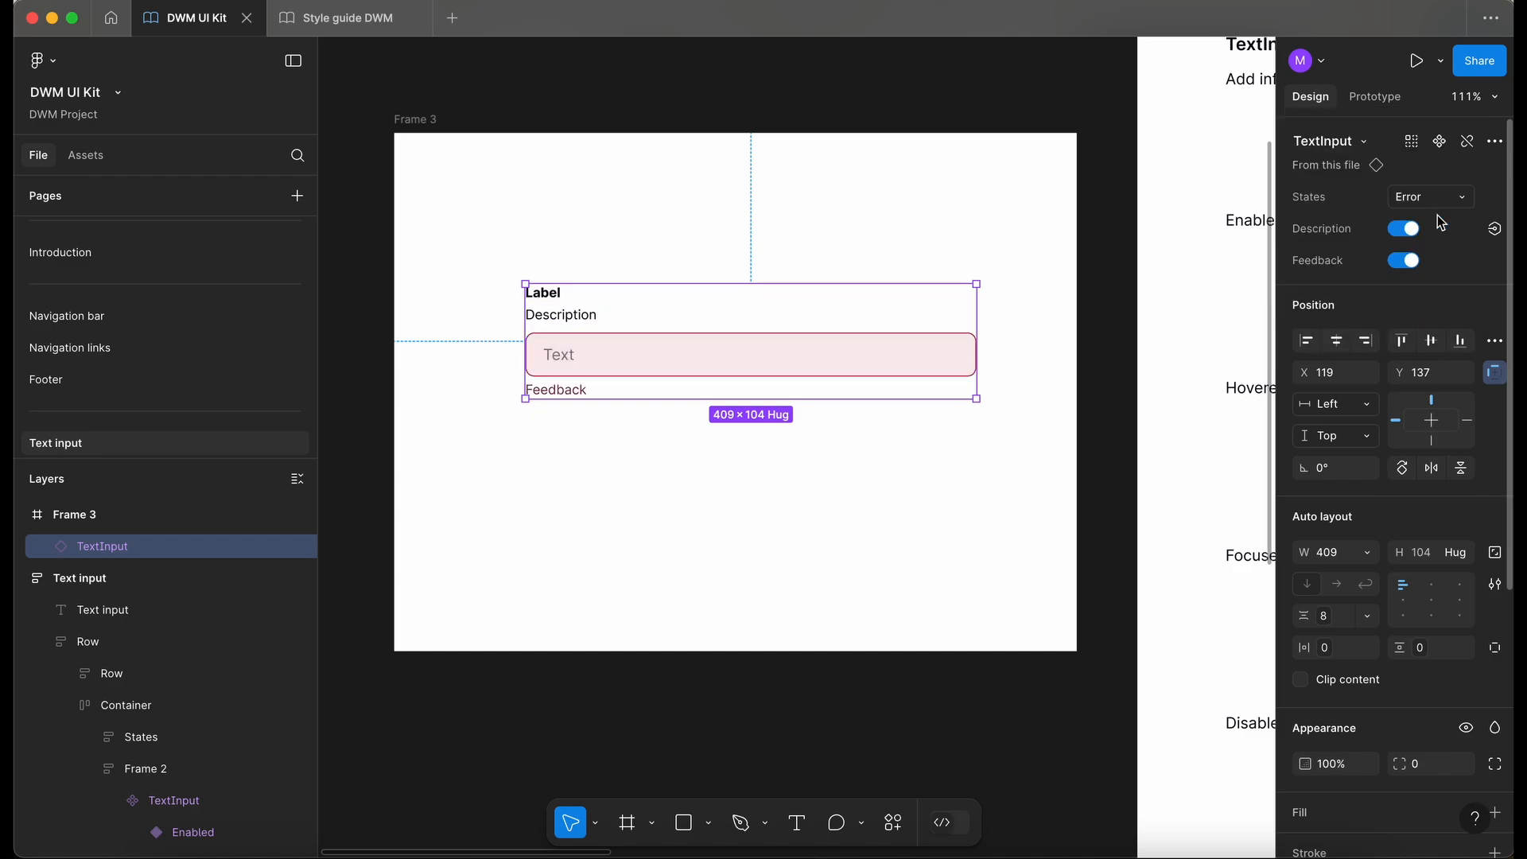
{"action": "left_click", "coordinate": [1439, 203]}
{"action": "left_click", "coordinate": [1437, 220]}
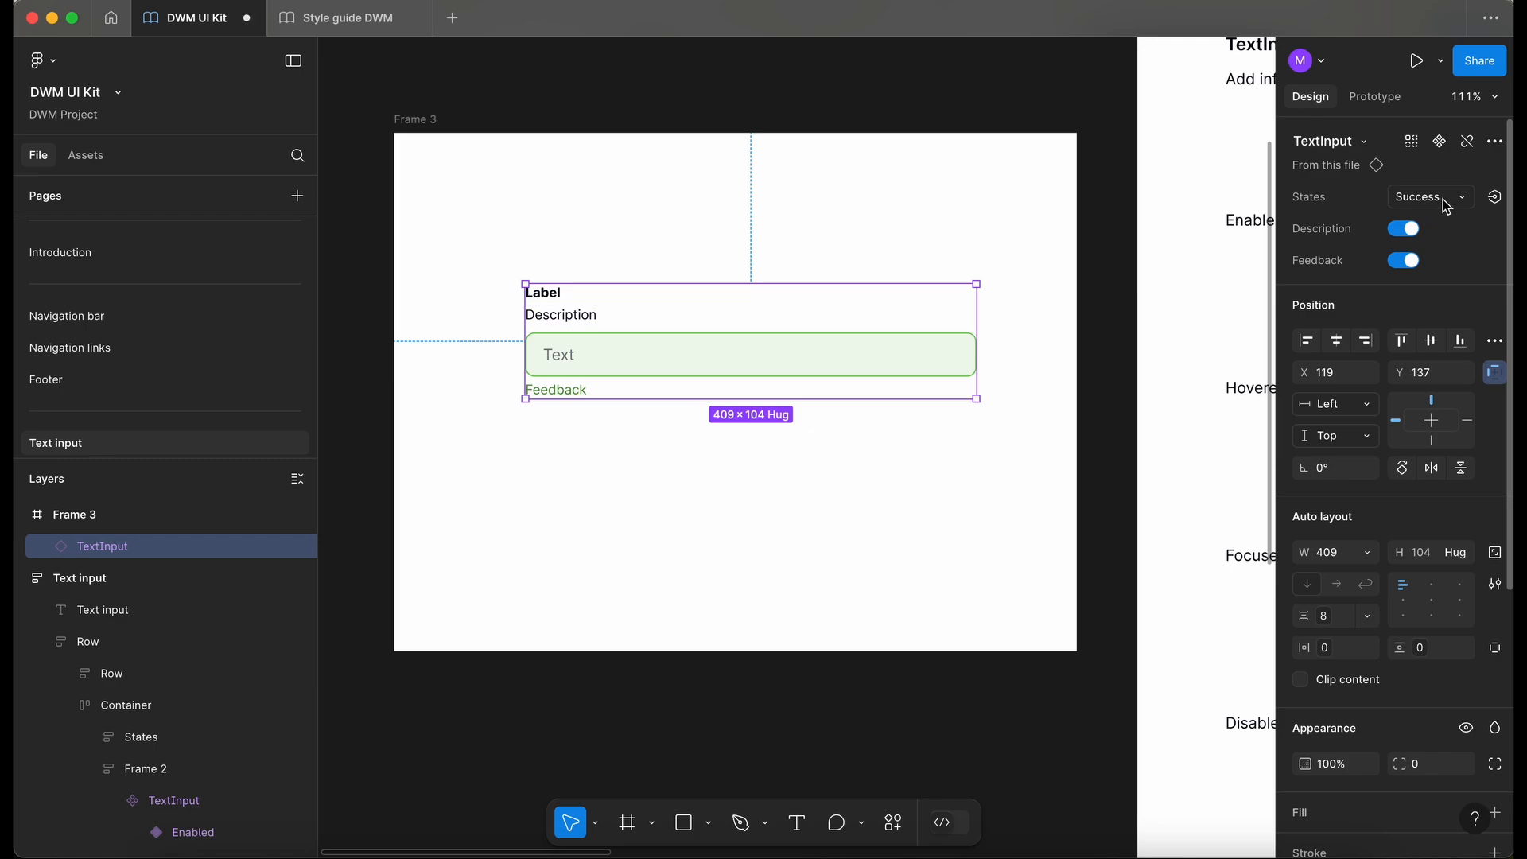
{"action": "left_click", "coordinate": [1443, 199]}
{"action": "left_click", "coordinate": [1434, 218]}
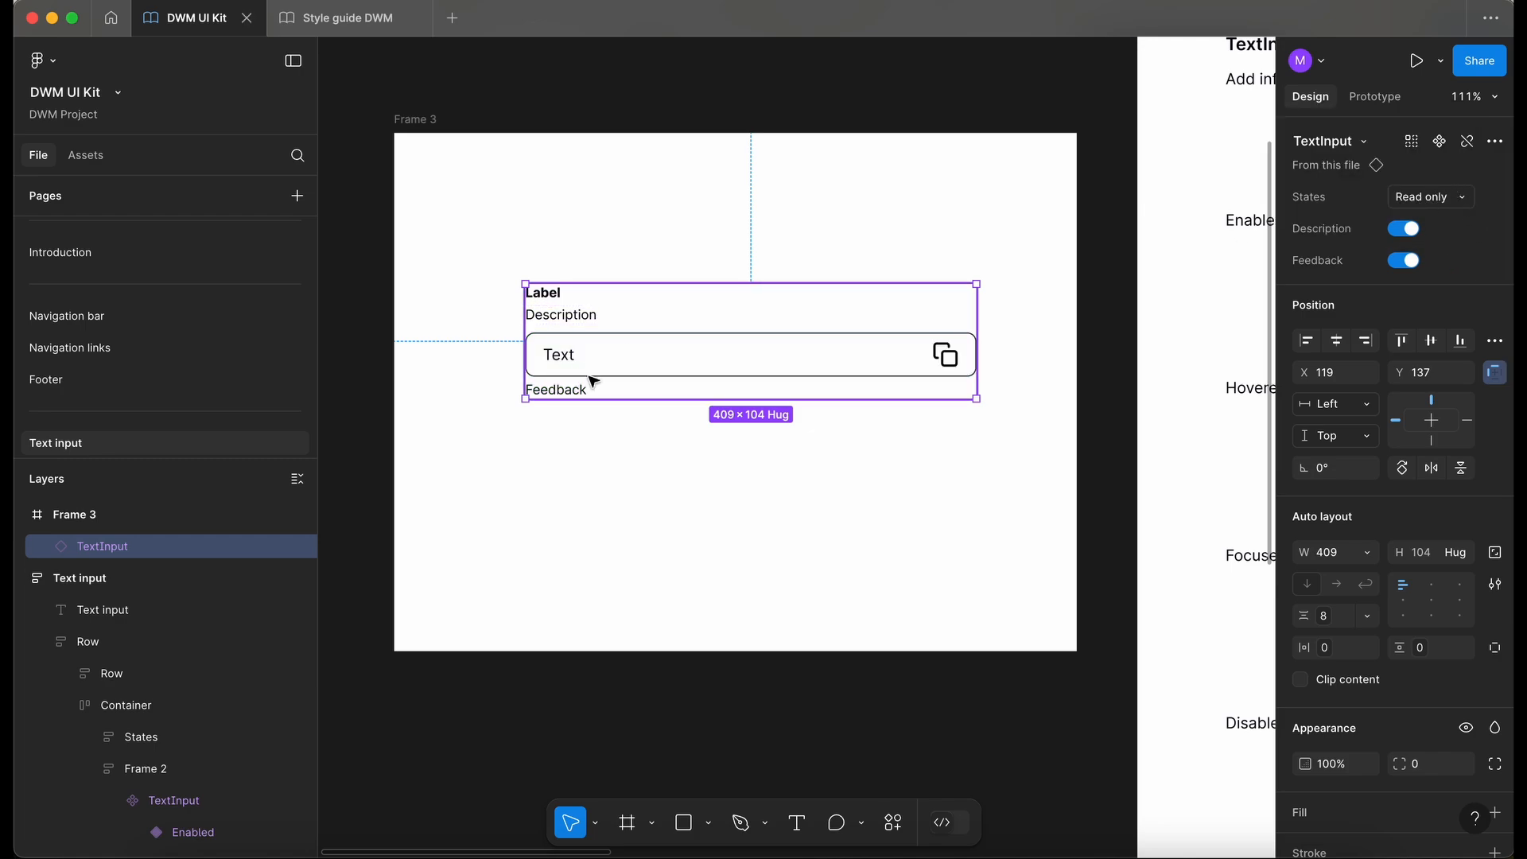
- Turn off the Description and Feedback toggles on the read-only test instance
{"action": "scroll", "coordinate": [960, 373], "scroll_direction": "down", "scroll_amount": 1}
{"action": "scroll", "coordinate": [960, 373], "scroll_direction": "left", "scroll_amount": 1}
{"action": "scroll", "coordinate": [961, 373], "scroll_direction": "down", "scroll_amount": 2}
{"action": "scroll", "coordinate": [960, 373], "scroll_direction": "left", "scroll_amount": 2}
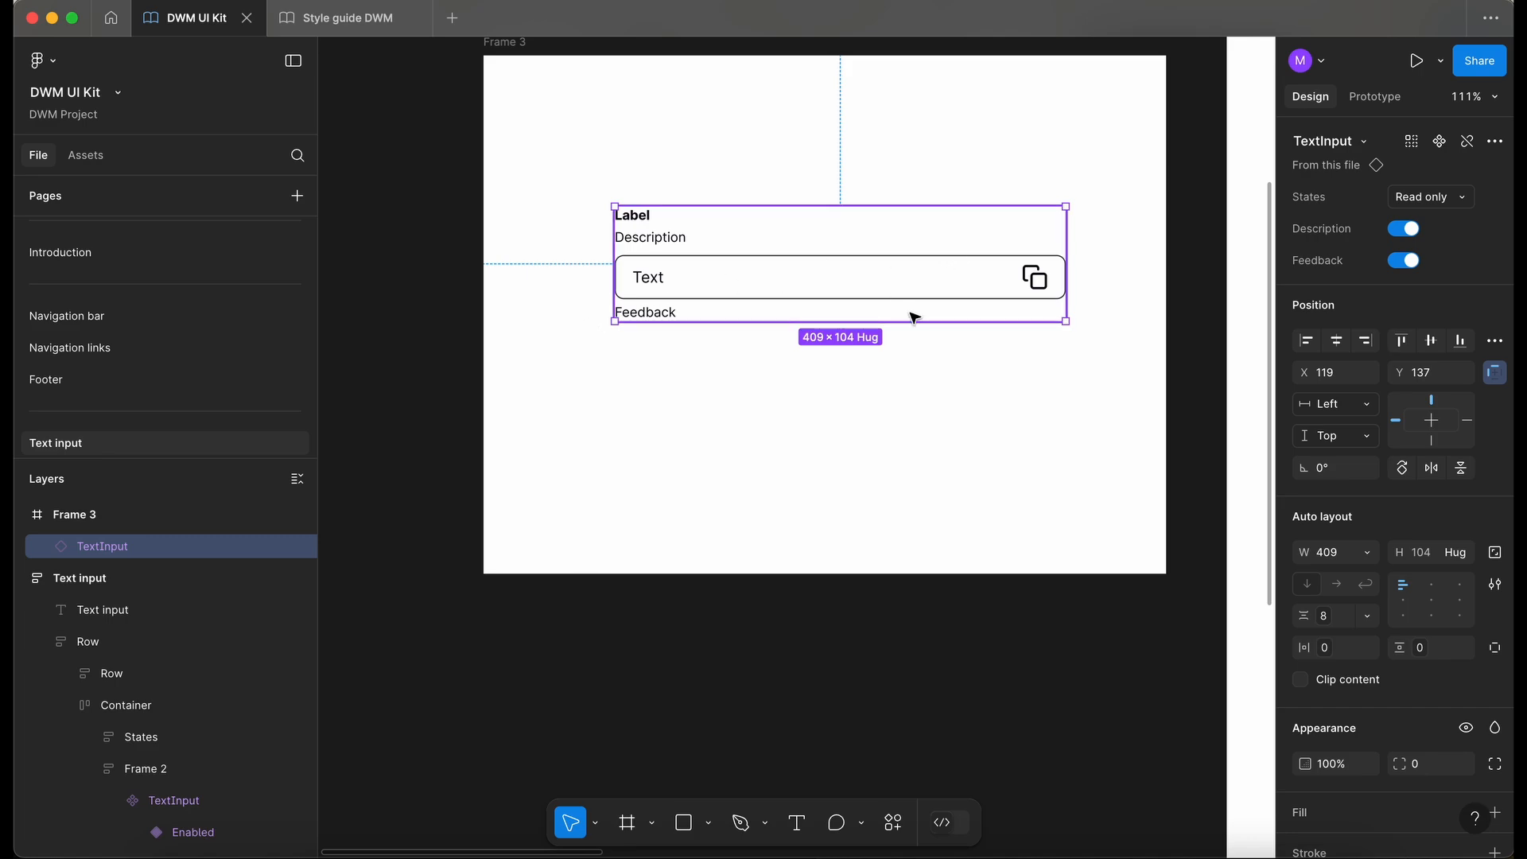
{"action": "scroll", "coordinate": [979, 376], "scroll_direction": "up", "scroll_amount": 2}
{"action": "scroll", "coordinate": [978, 376], "scroll_direction": "right", "scroll_amount": 2}
{"action": "left_click", "coordinate": [1406, 229]}
{"action": "left_click", "coordinate": [1406, 230]}
{"action": "left_click", "coordinate": [1407, 230]}
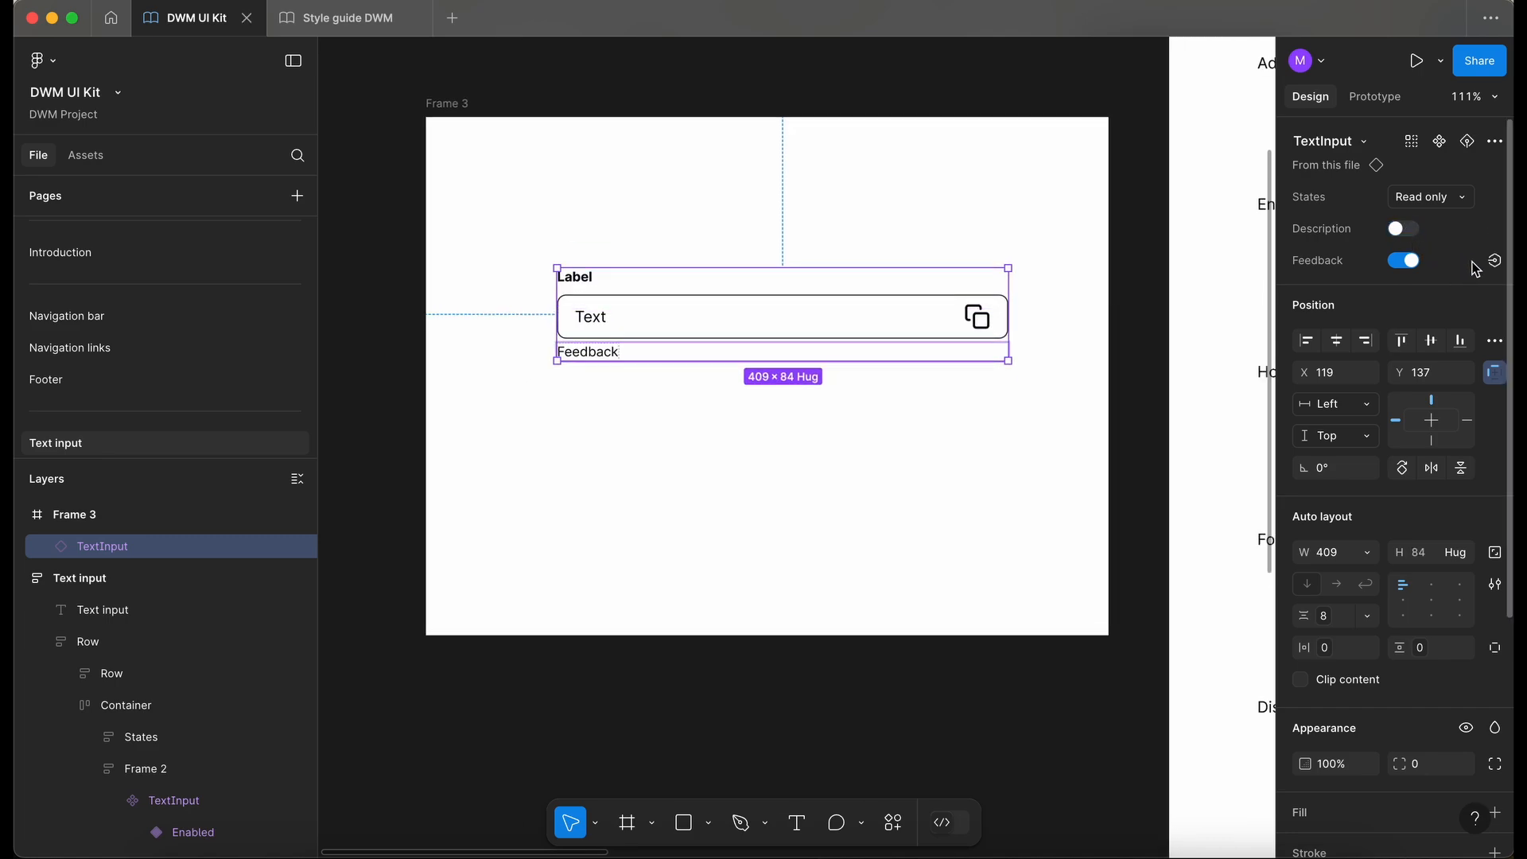
{"action": "left_click", "coordinate": [1412, 262]}
{"action": "left_click", "coordinate": [1413, 262]}
{"action": "left_click", "coordinate": [1413, 261]}
{"action": "left_click", "coordinate": [724, 582]}
{"action": "left_click_drag", "start_coordinate": [735, 282], "coordinate": [750, 297]}
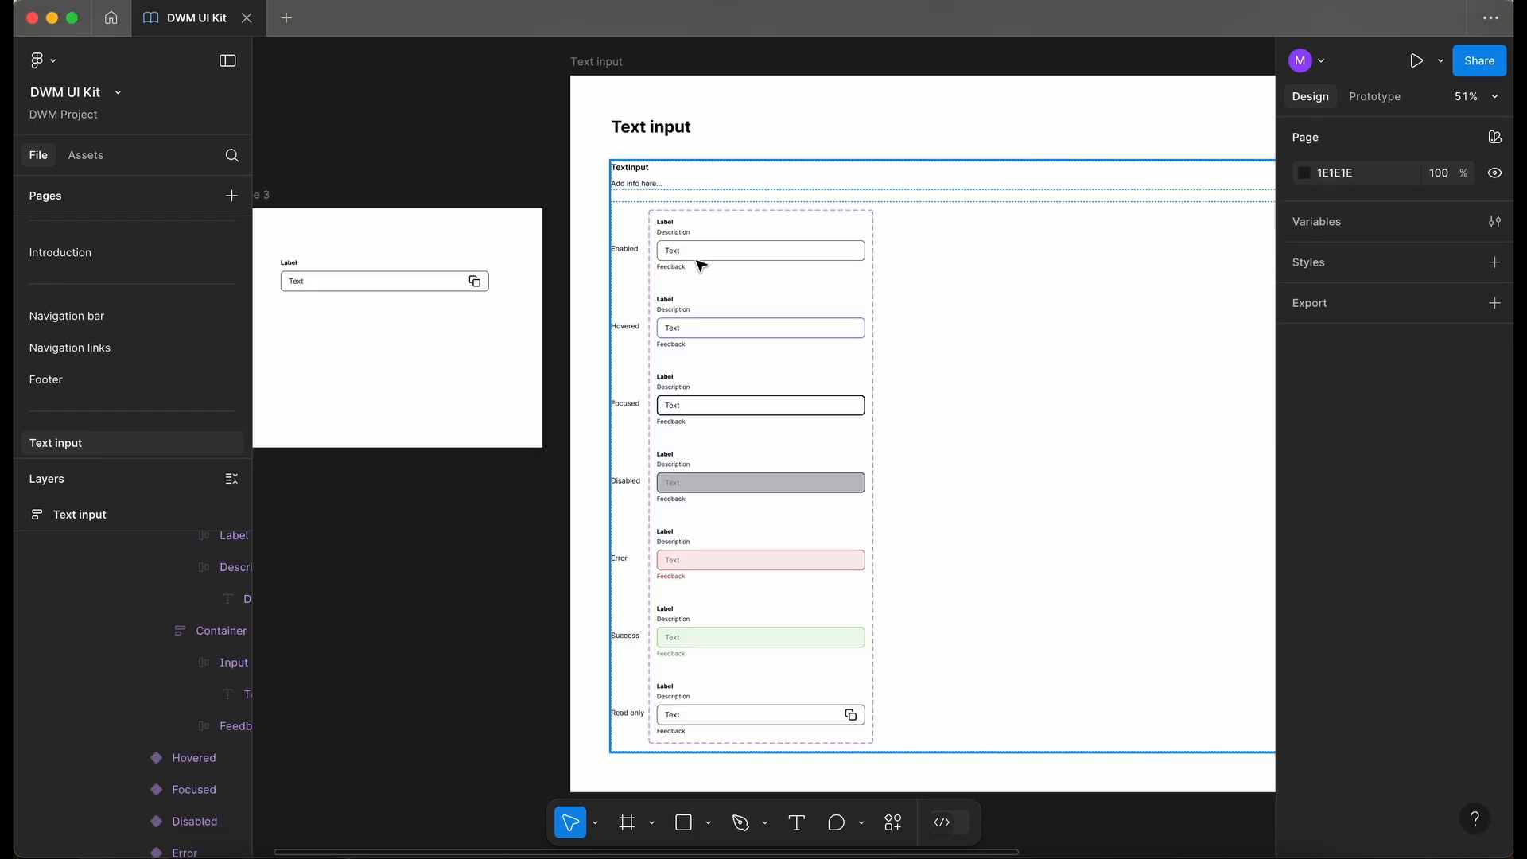
- Bind the input Text layer in all seven state variants to a new text property named Text
{"action": "scroll", "coordinate": [701, 265], "scroll_direction": "up", "scroll_amount": 5}
{"action": "left_click", "coordinate": [642, 239], "text": "super"}
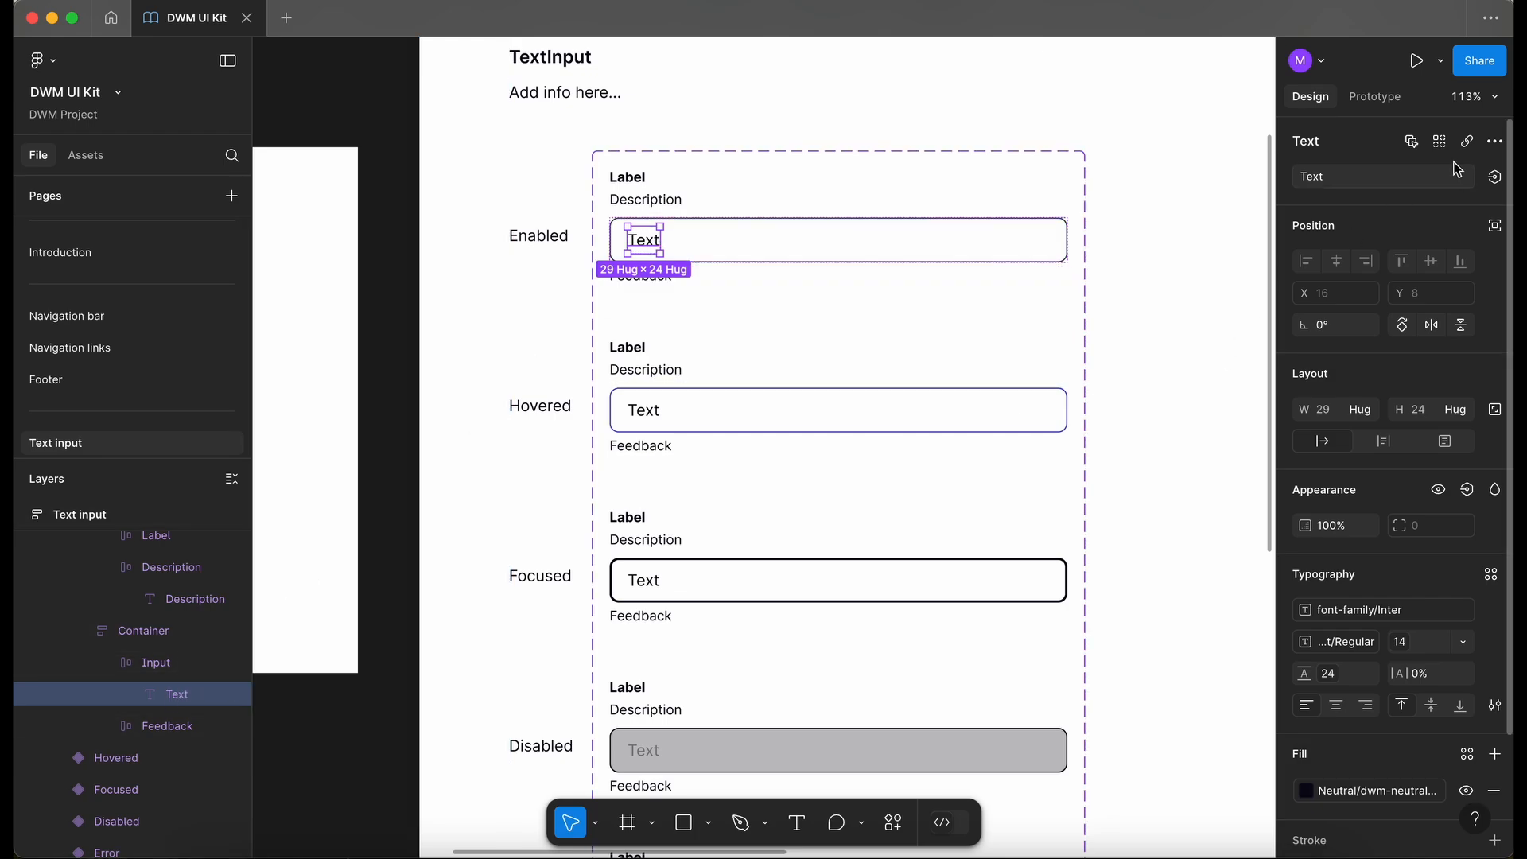
{"action": "left_click", "coordinate": [1412, 143]}
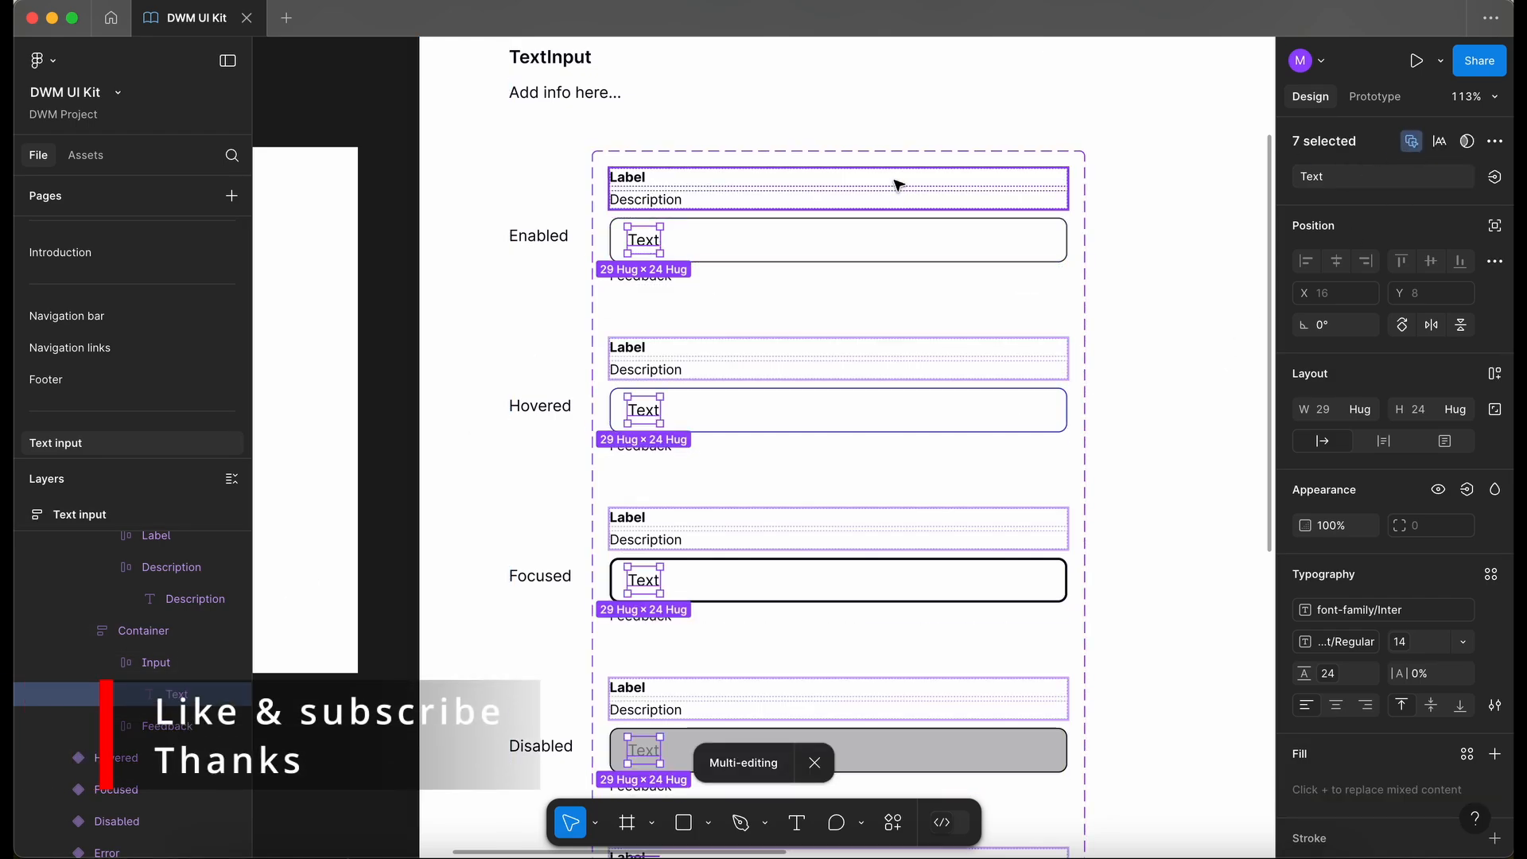
{"action": "scroll", "coordinate": [907, 184], "scroll_direction": "down", "scroll_amount": 5}
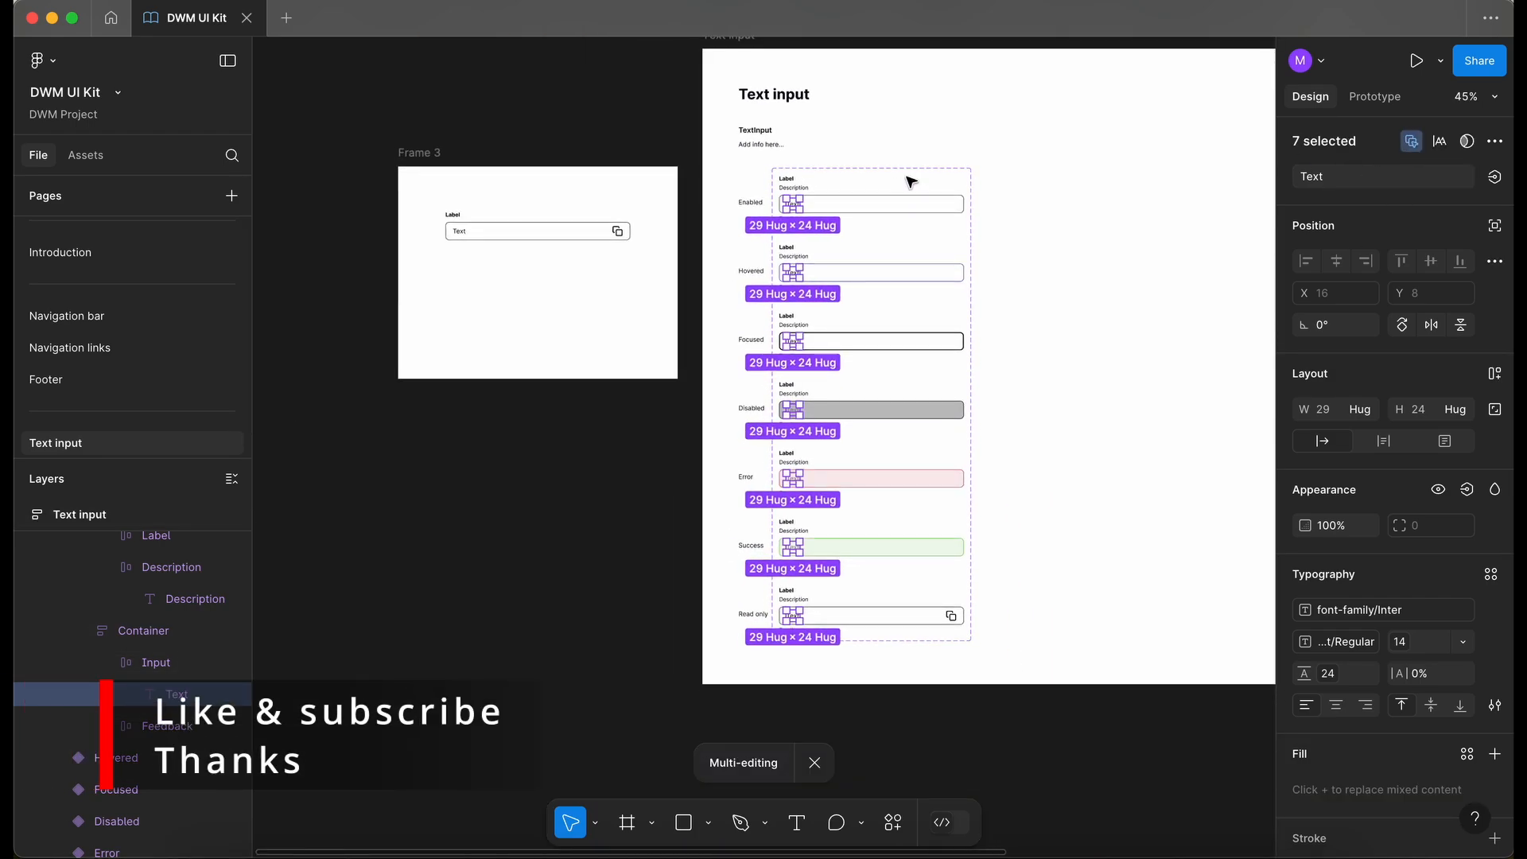
{"action": "left_click", "coordinate": [1500, 180]}
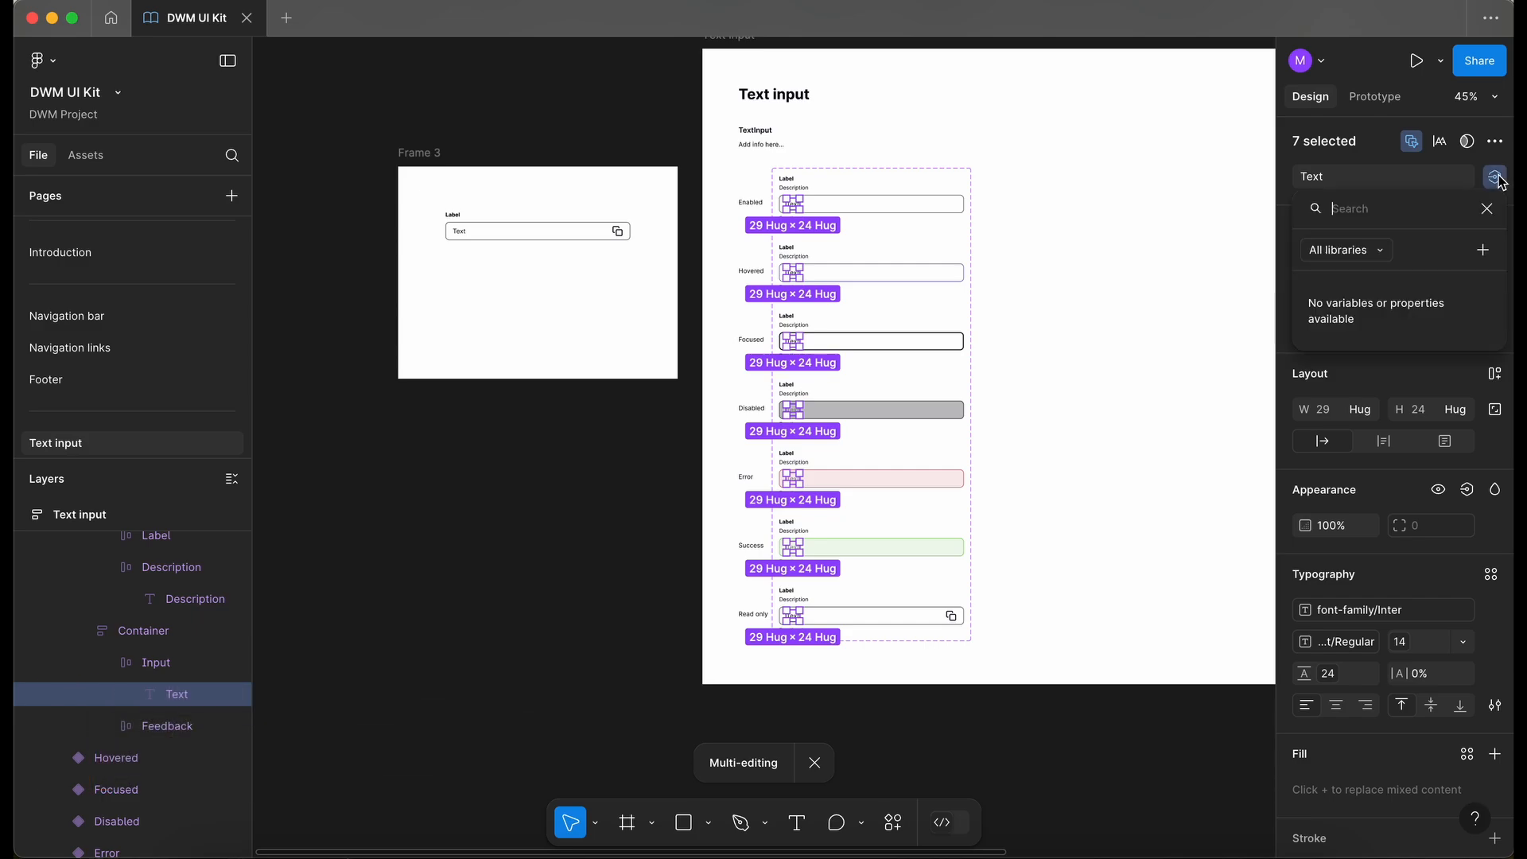
{"action": "left_click", "coordinate": [1483, 251]}
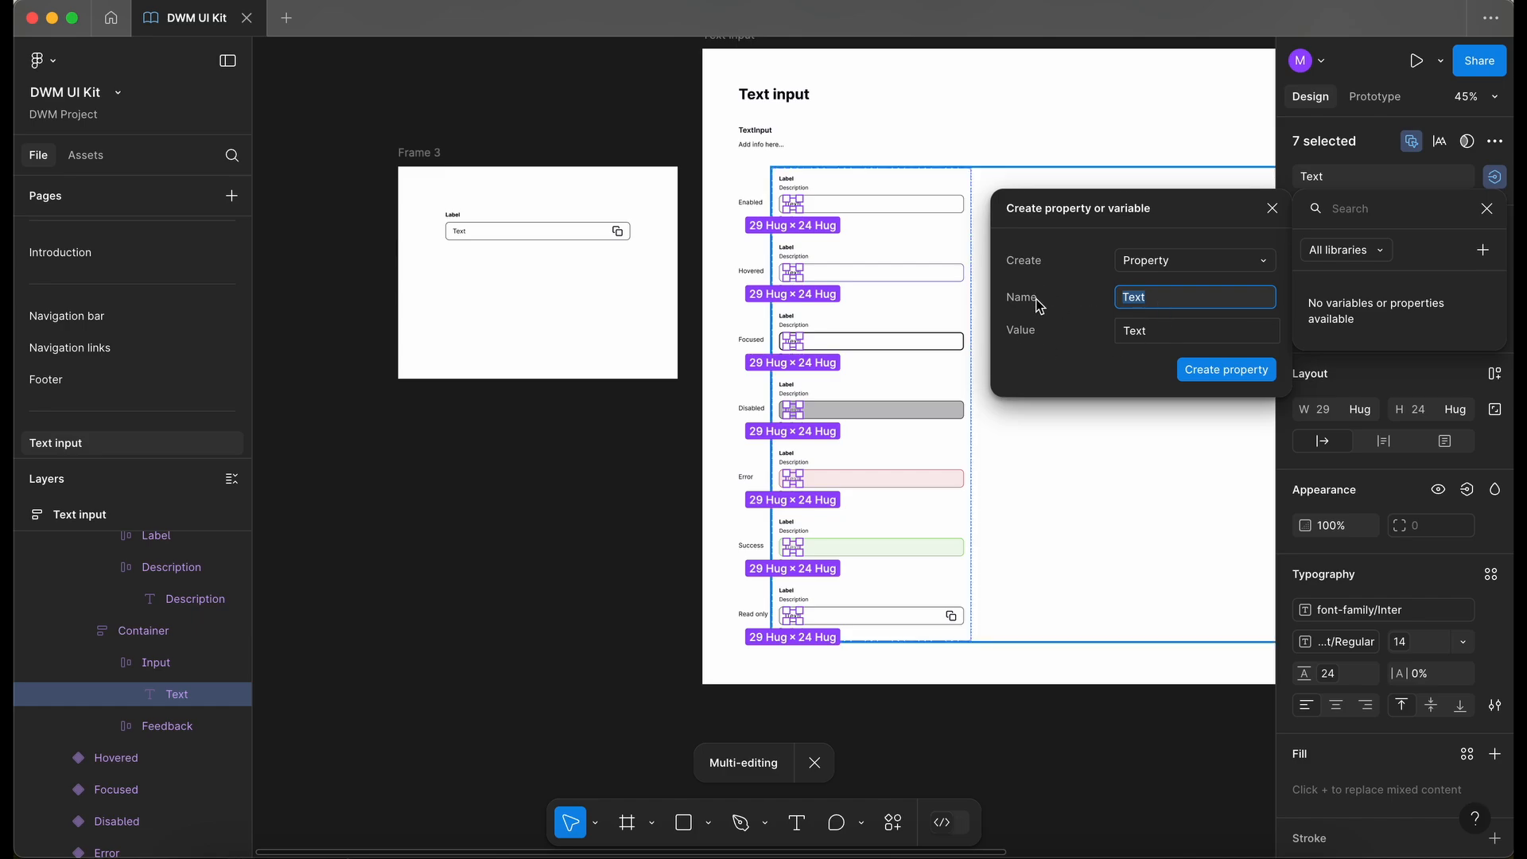
{"action": "left_click", "coordinate": [1240, 372]}
{"action": "left_click", "coordinate": [631, 454]}
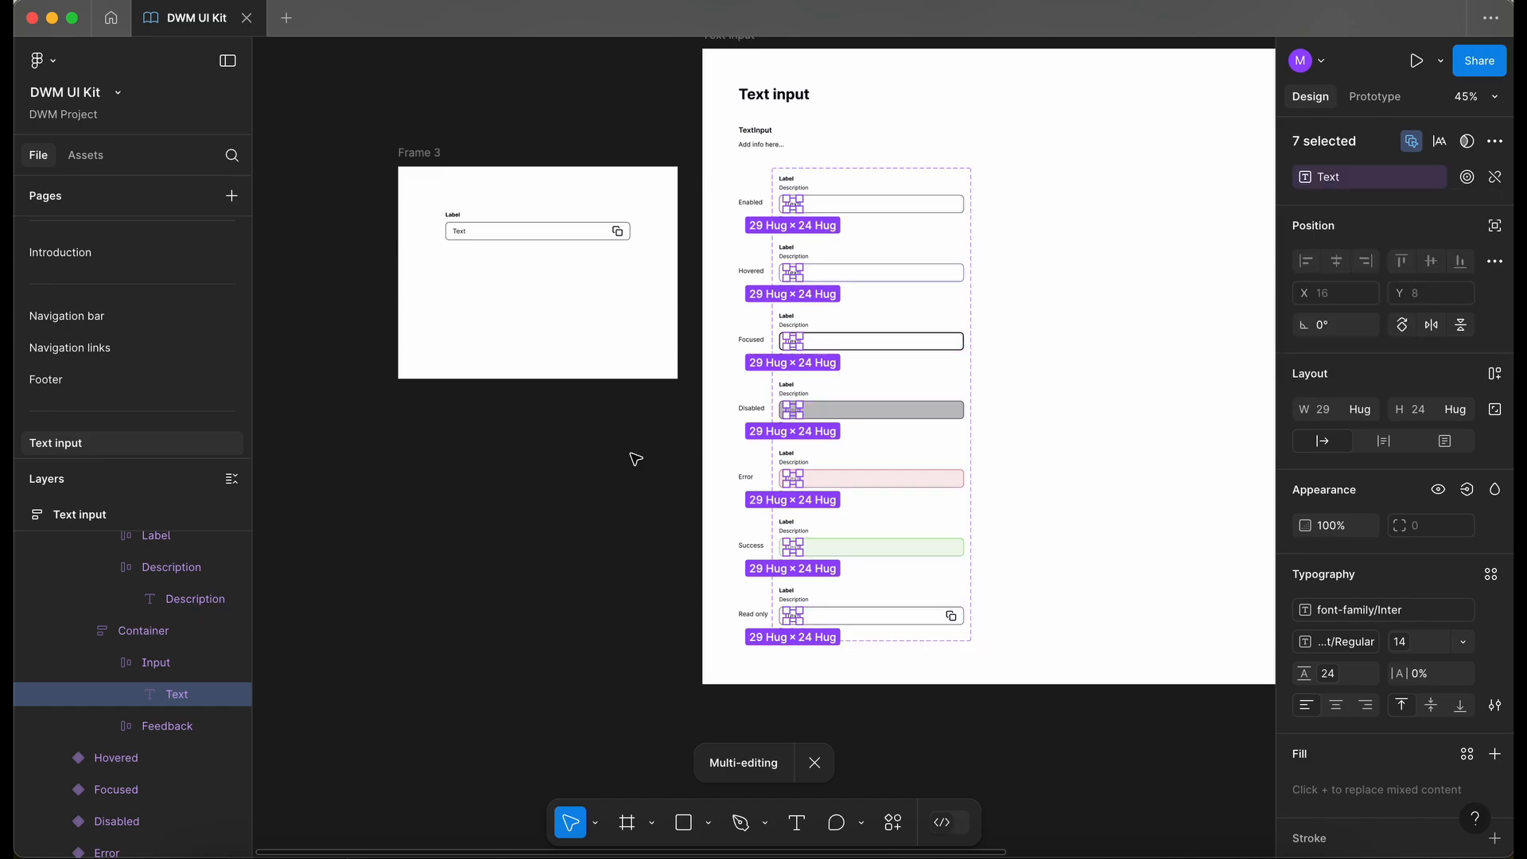
- Set the test instance's Text property to "this is text"
{"action": "scroll", "coordinate": [632, 454], "scroll_direction": "up", "scroll_amount": 1}
{"action": "scroll", "coordinate": [632, 454], "scroll_direction": "left", "scroll_amount": 1}
{"action": "scroll", "coordinate": [628, 382], "scroll_direction": "up", "scroll_amount": 5}
{"action": "left_click", "coordinate": [689, 327]}
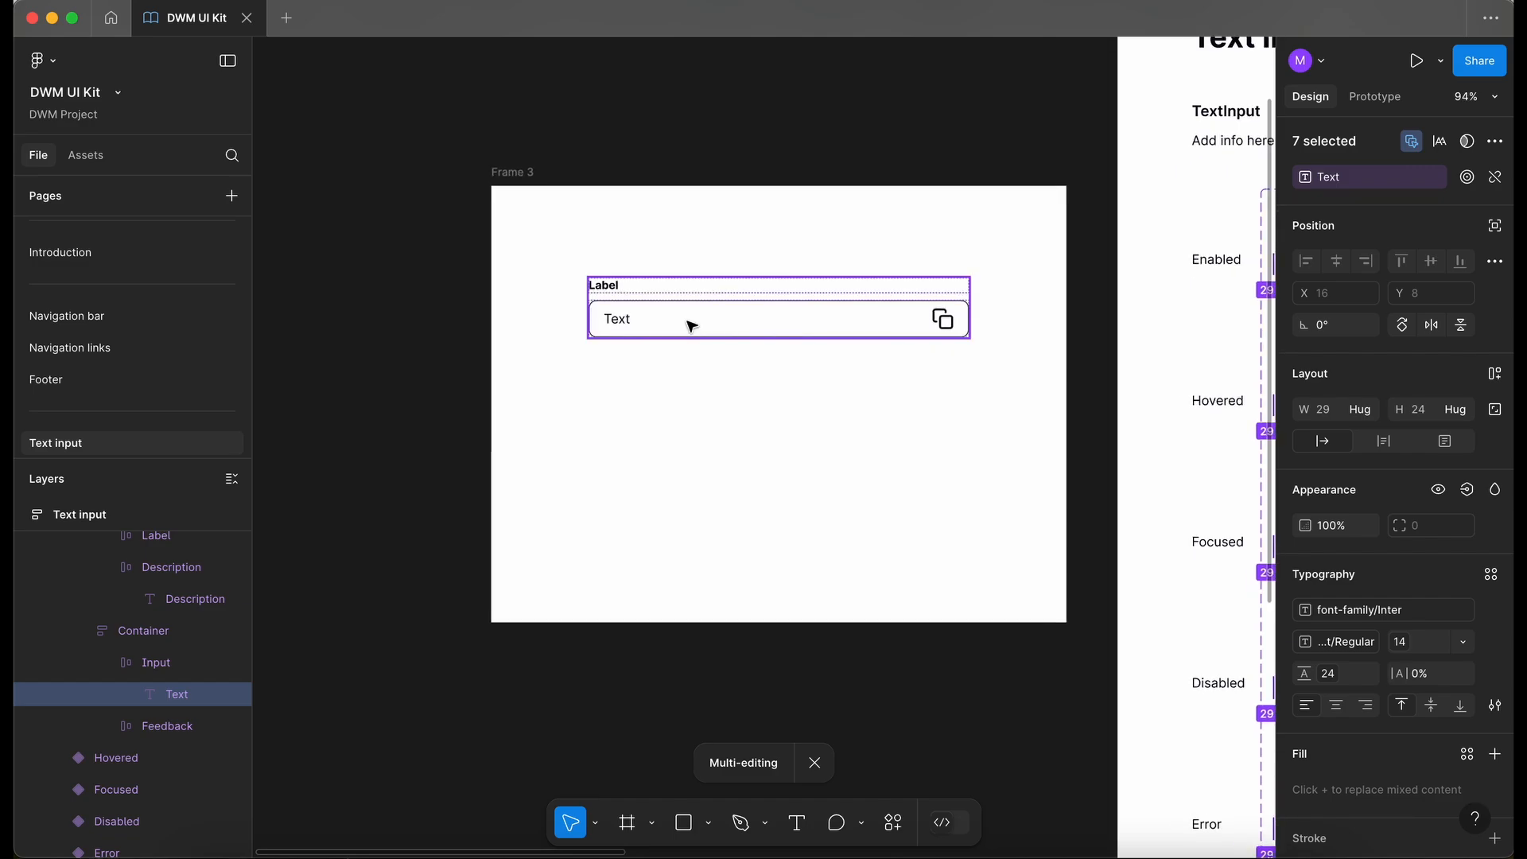
{"action": "scroll", "coordinate": [689, 326], "scroll_direction": "up", "scroll_amount": 3}
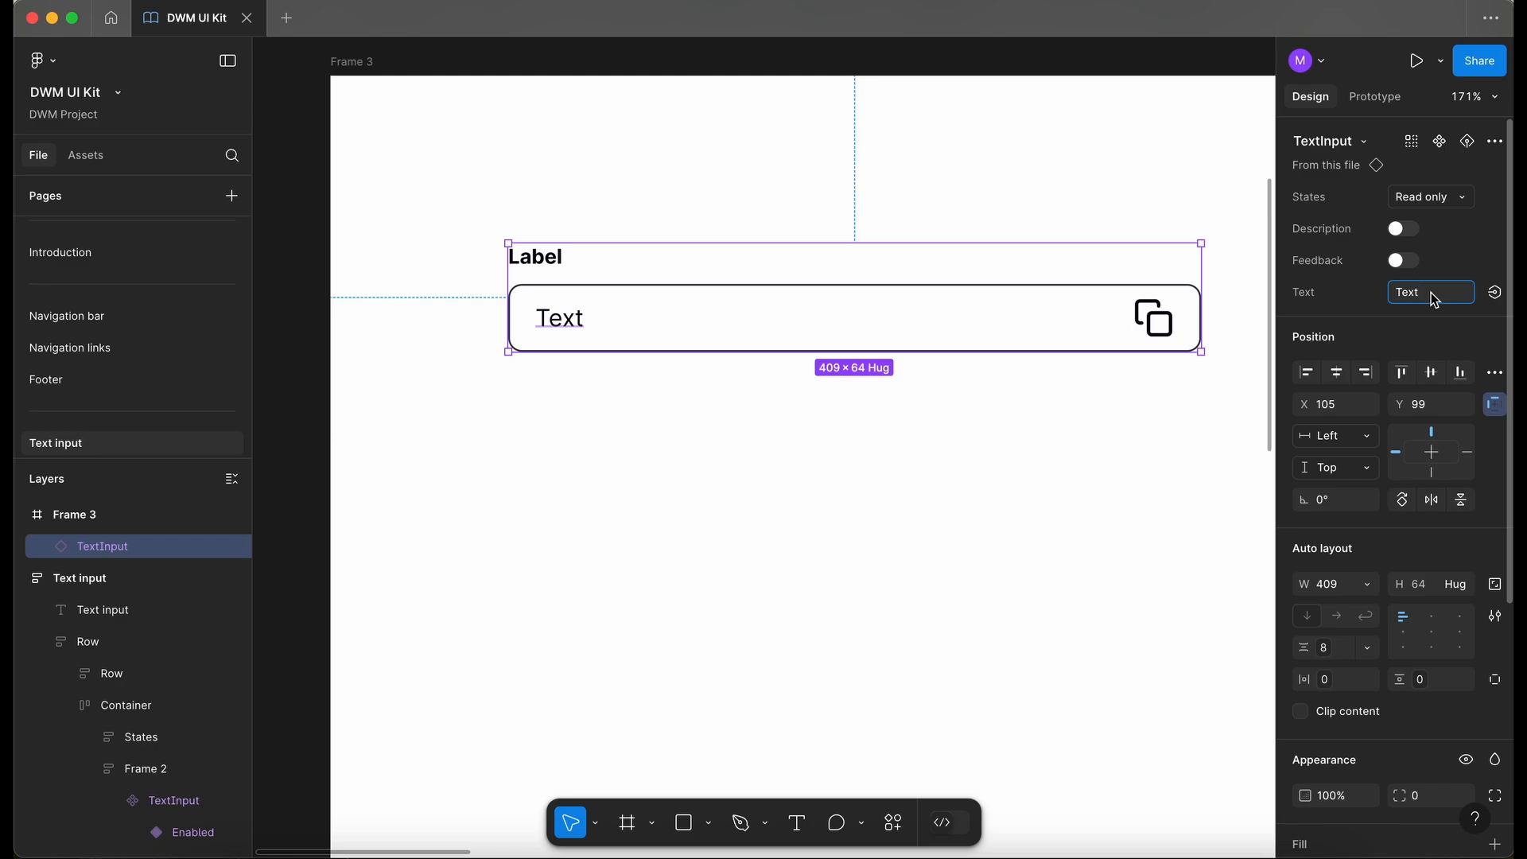
{"action": "type", "text": "this is text"}
{"action": "key", "text": "Return"}
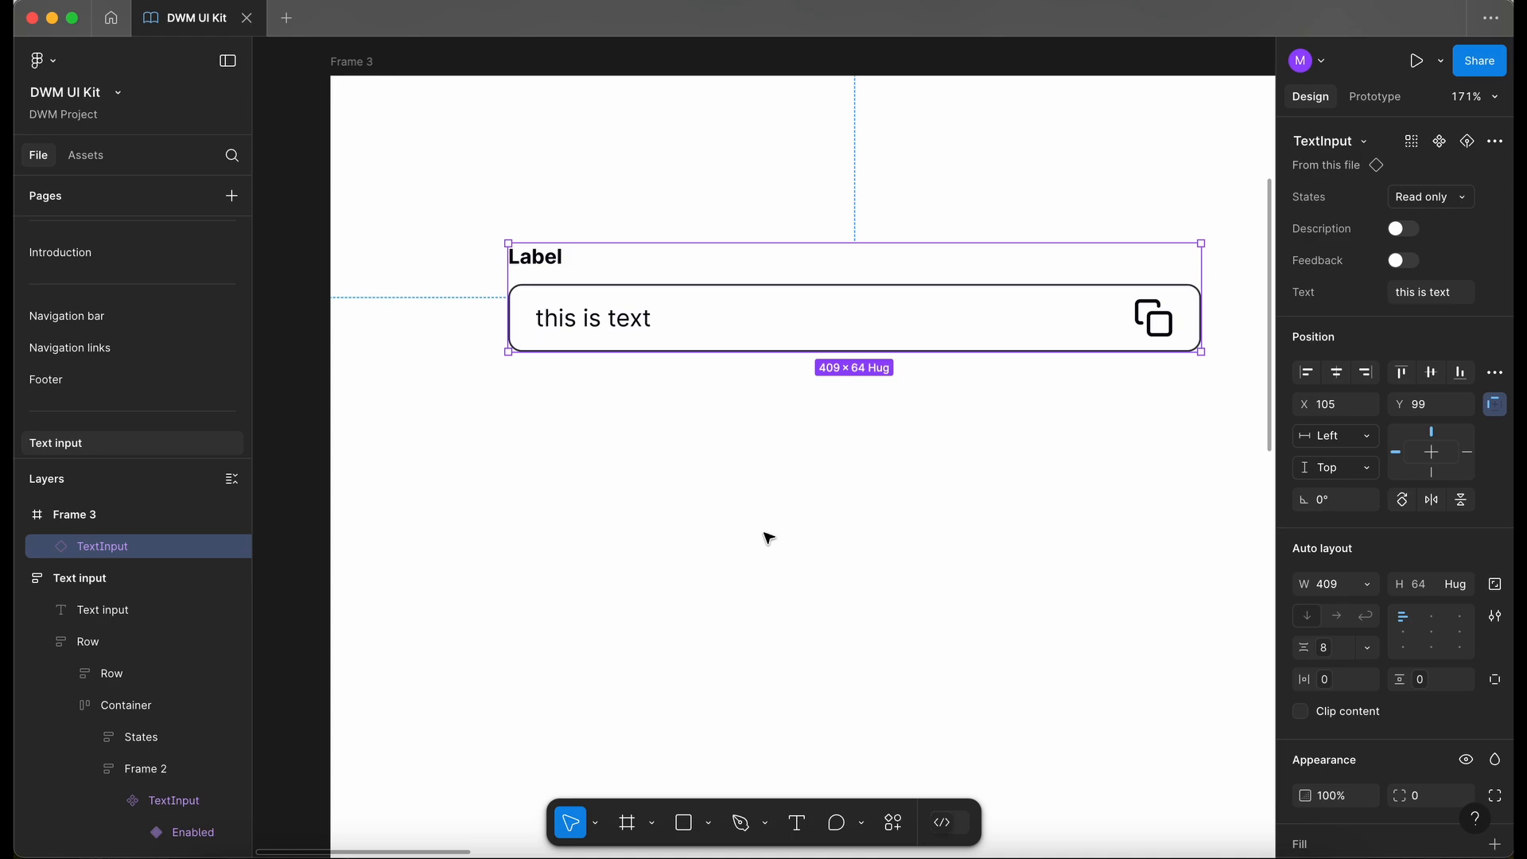
- Switch the test instance to the Enabled state and change its Text property to "this is text!"
{"action": "left_click", "coordinate": [796, 529]}
{"action": "scroll", "coordinate": [796, 529], "scroll_direction": "down", "scroll_amount": 3}
{"action": "left_click", "coordinate": [822, 396]}
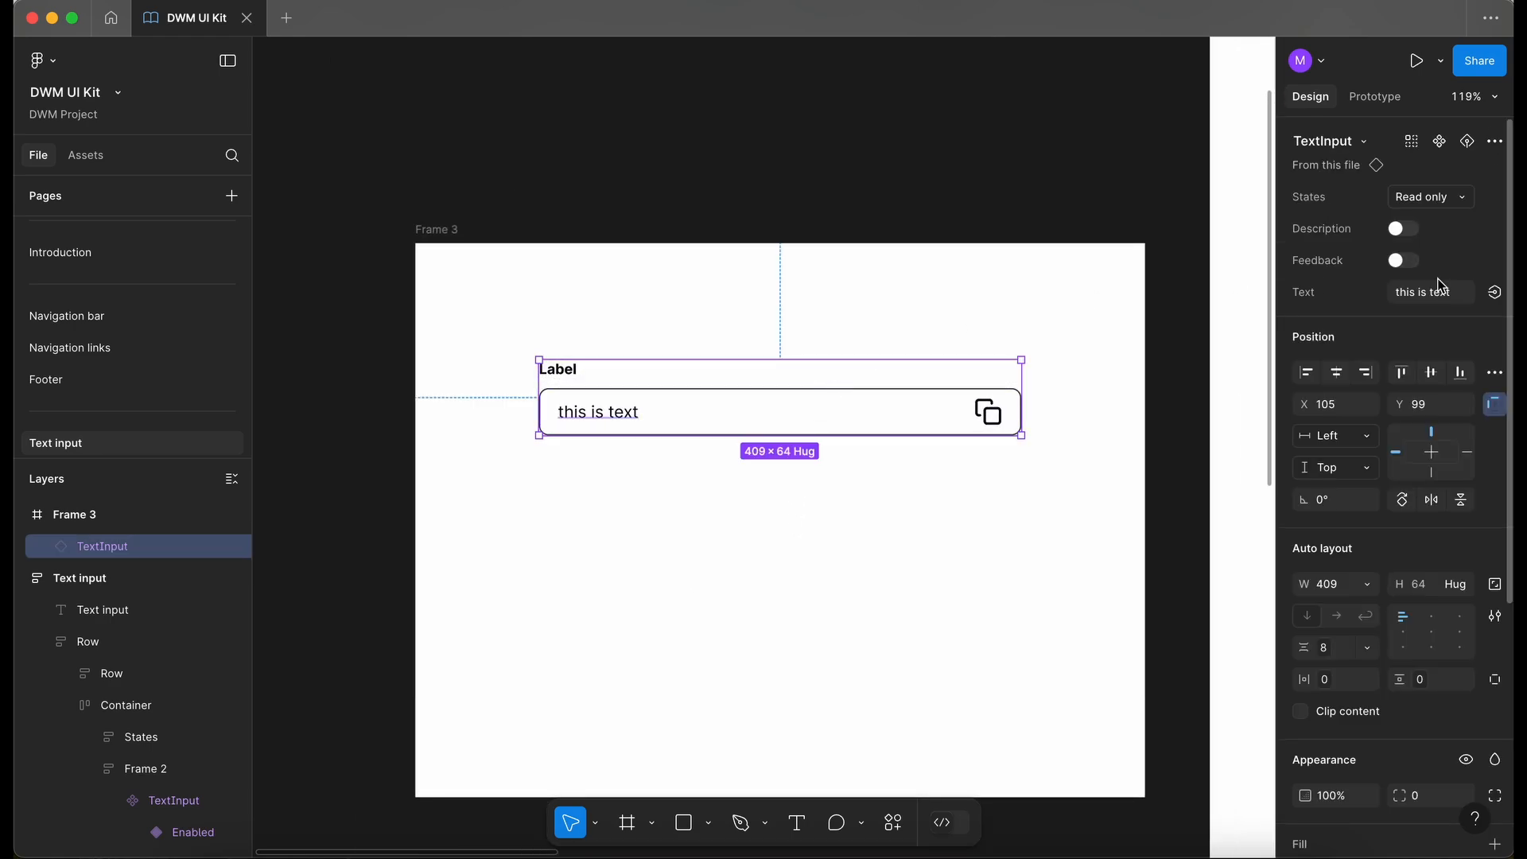
{"action": "left_click", "coordinate": [1439, 198]}
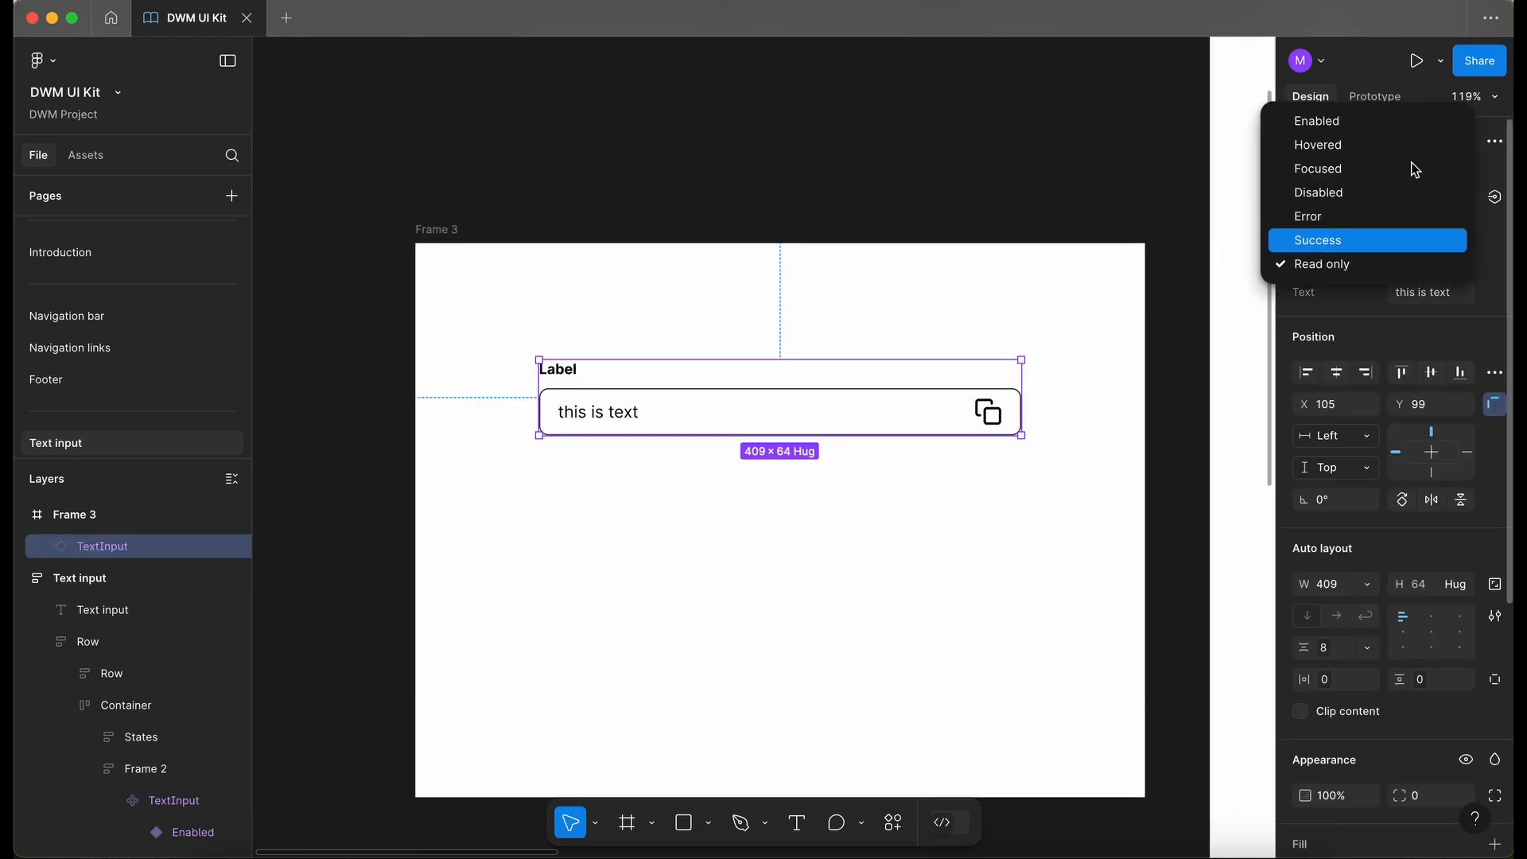
{"action": "left_click", "coordinate": [1328, 126]}
{"action": "left_click", "coordinate": [1460, 300]}
{"action": "left_click", "coordinate": [1459, 301]}
{"action": "type", "text": "!"}
{"action": "key", "text": "Return"}
{"action": "left_click", "coordinate": [969, 539]}
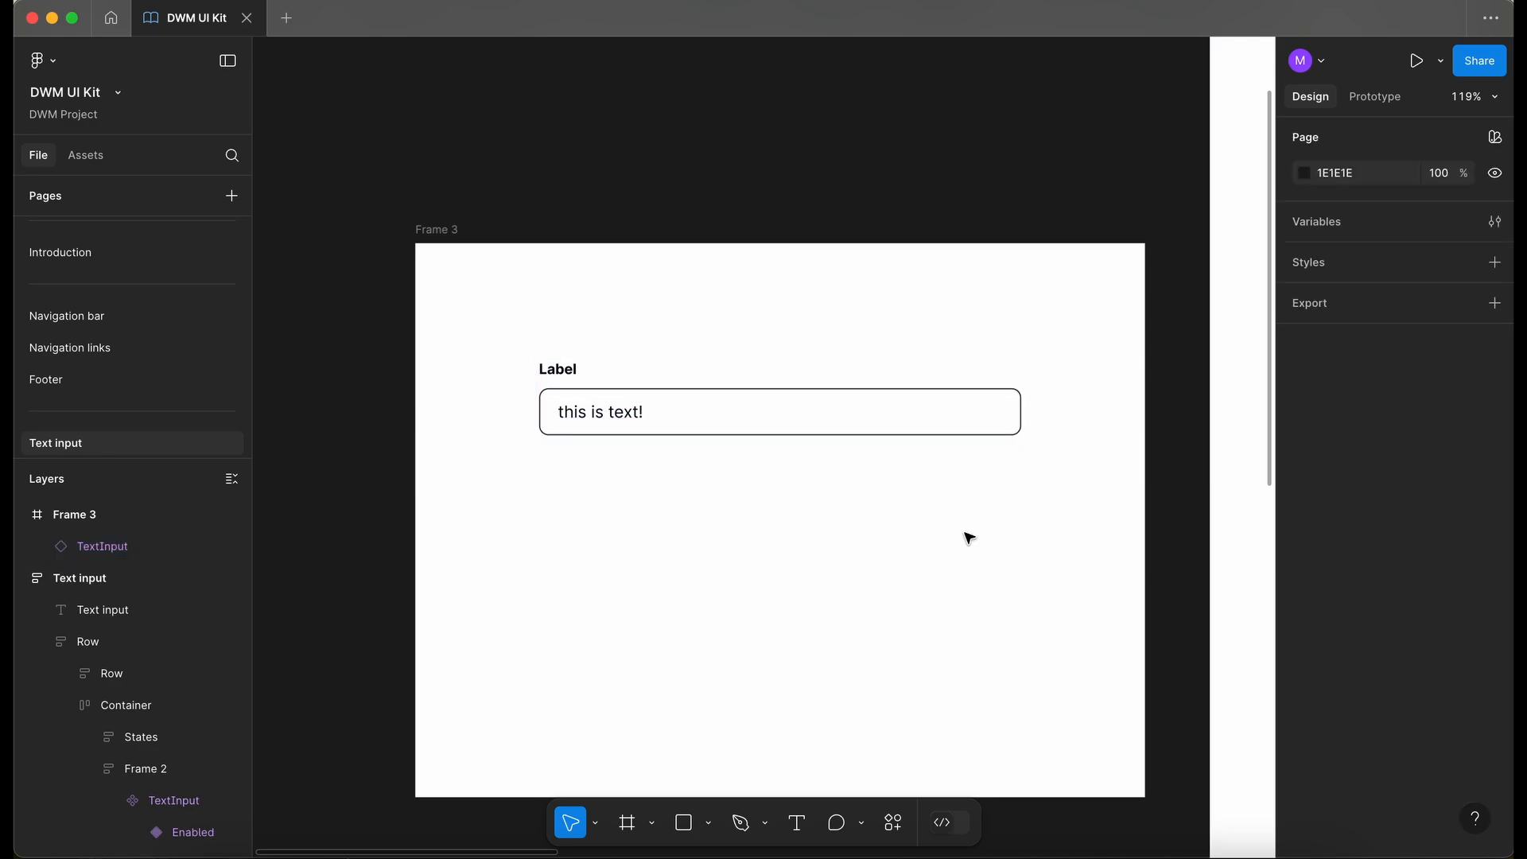
- Rename the page heading from "Text input" to "Text field"
{"action": "scroll", "coordinate": [716, 549], "scroll_direction": "down", "scroll_amount": 2}
{"action": "scroll", "coordinate": [716, 549], "scroll_direction": "right", "scroll_amount": 3}
{"action": "left_click", "coordinate": [679, 396]}
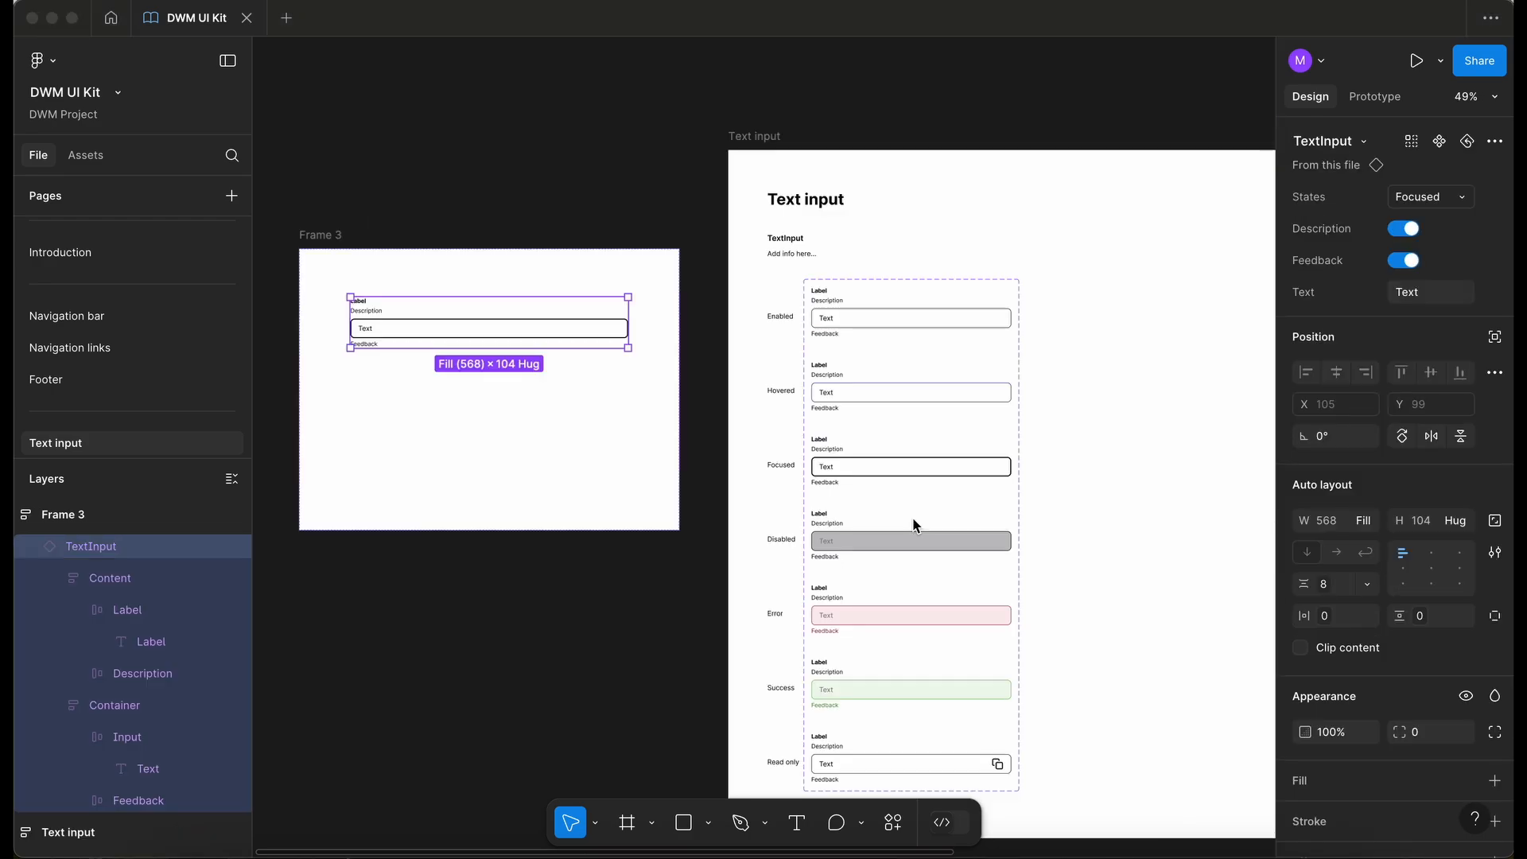
{"action": "scroll", "coordinate": [915, 525], "scroll_direction": "down", "scroll_amount": 2}
{"action": "scroll", "coordinate": [914, 525], "scroll_direction": "right", "scroll_amount": 2}
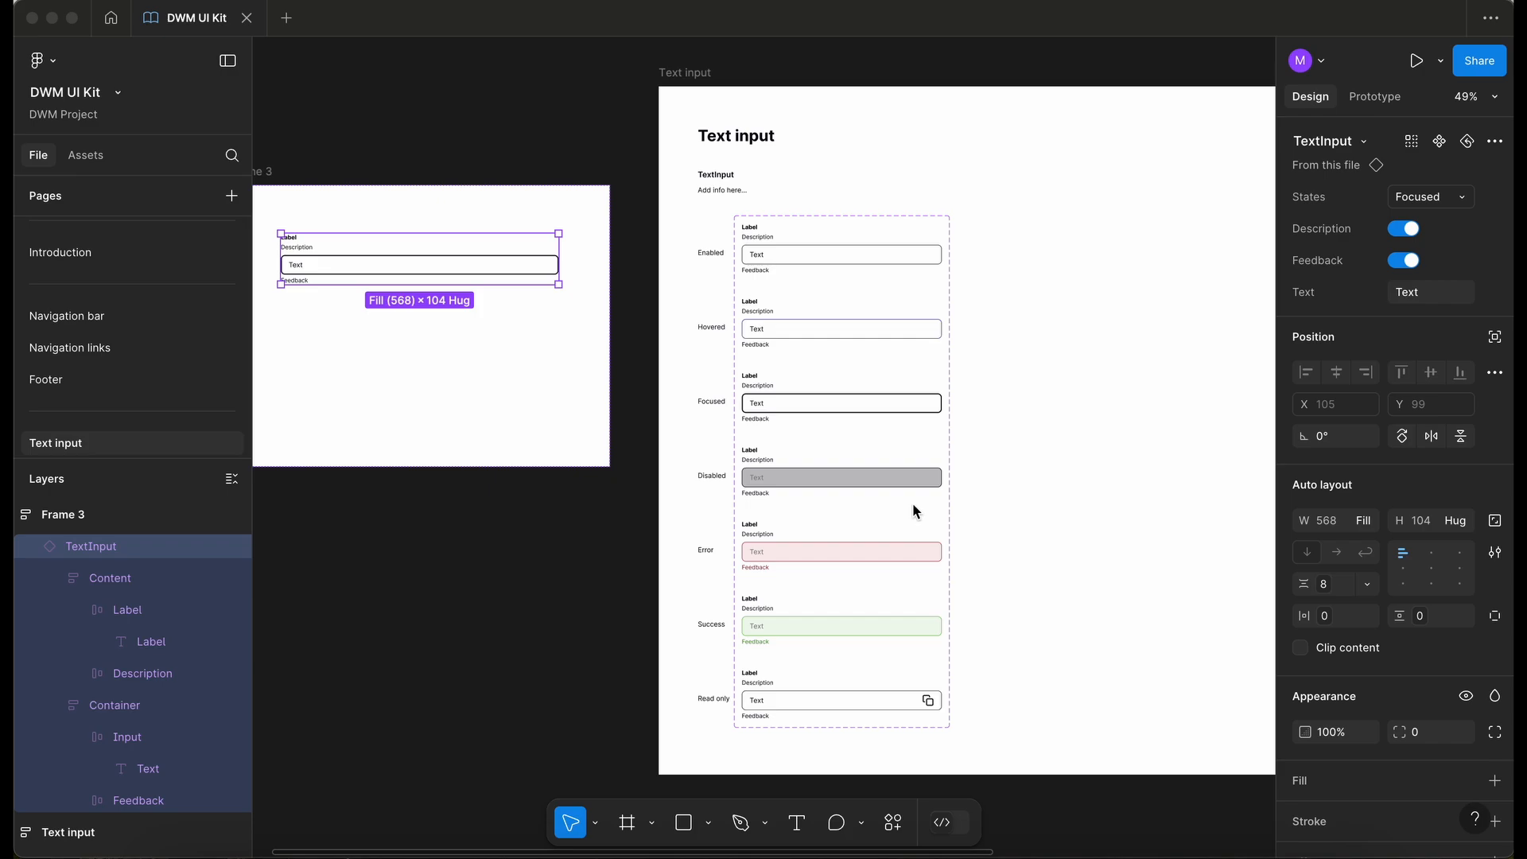
{"action": "scroll", "coordinate": [657, 237], "scroll_direction": "up", "scroll_amount": 5}
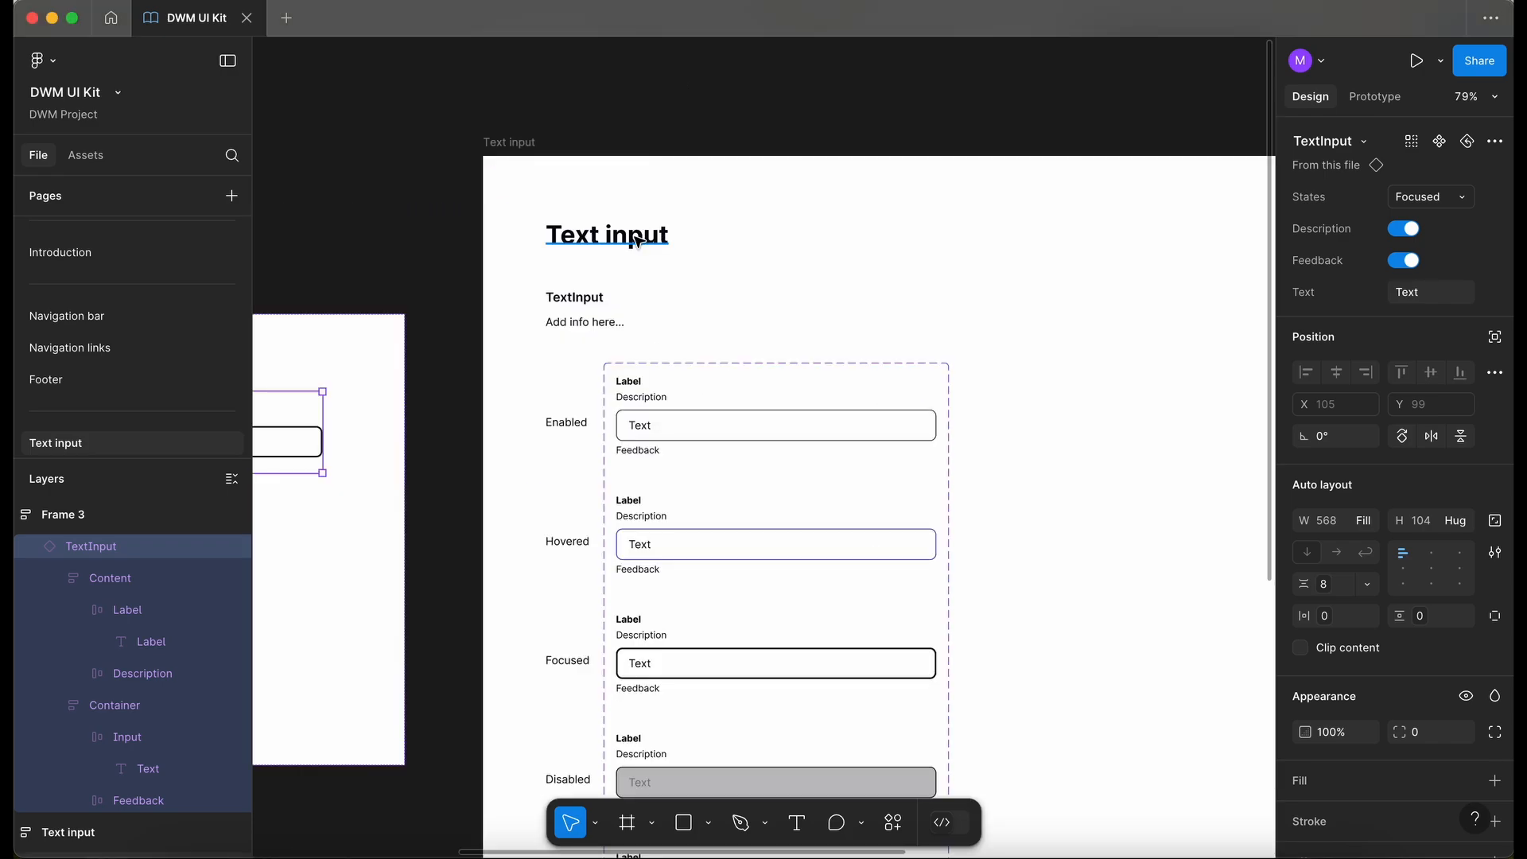
{"action": "double_click", "coordinate": [637, 241]}
{"action": "double_click", "coordinate": [649, 237]}
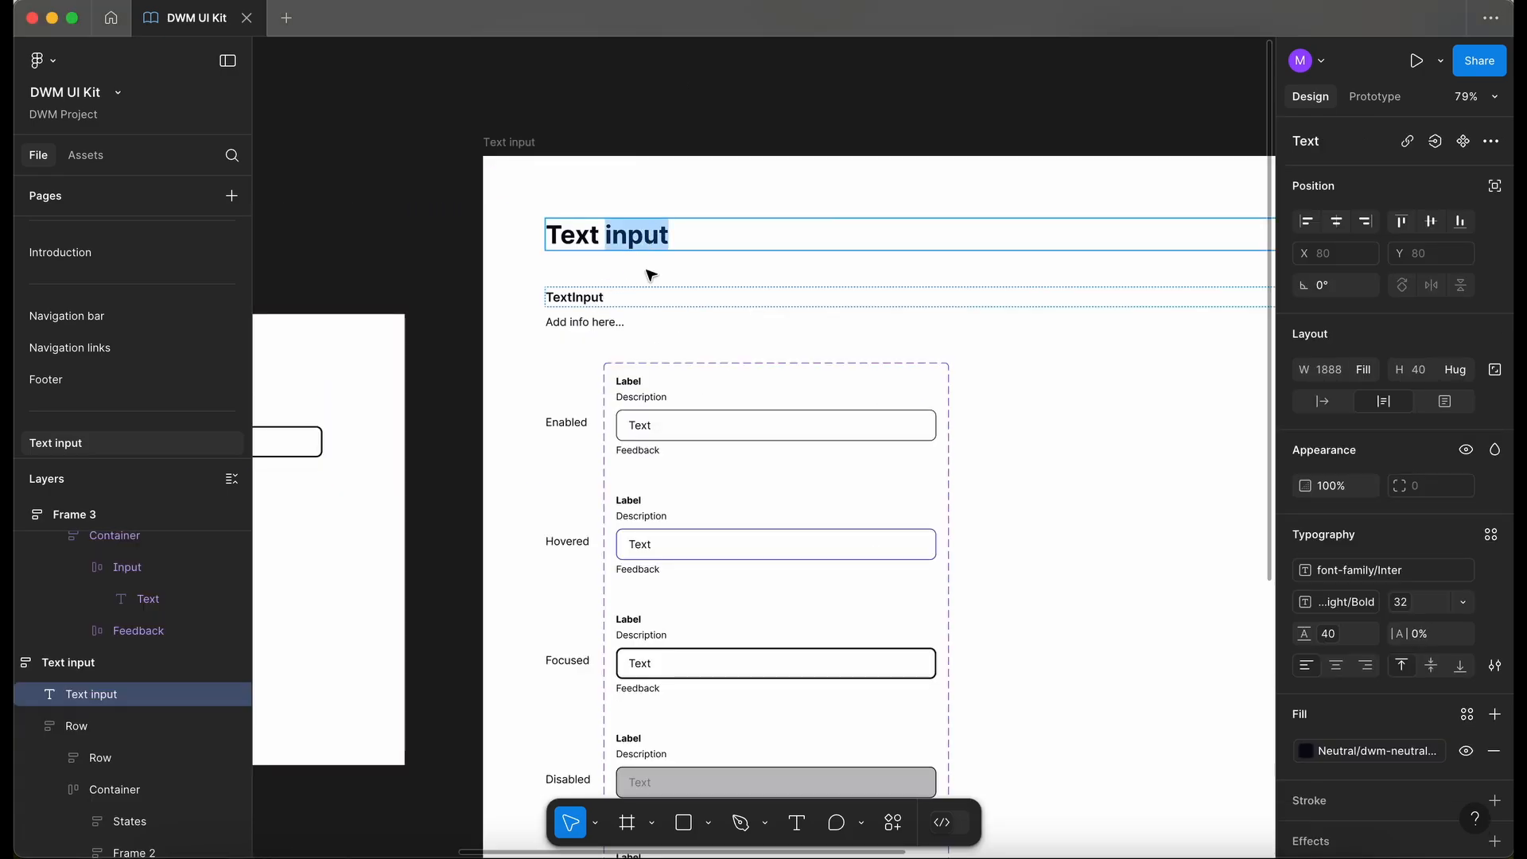
{"action": "type", "text": "field"}
- Rename the documentation frame to "Text field"
{"action": "left_click", "coordinate": [529, 142]}
{"action": "double_click", "coordinate": [529, 143]}
{"action": "type", "text": "field"}
{"action": "key", "text": "Return"}
- Change the component subheading from "TextInput" to "TextField"
{"action": "double_click", "coordinate": [599, 298]}
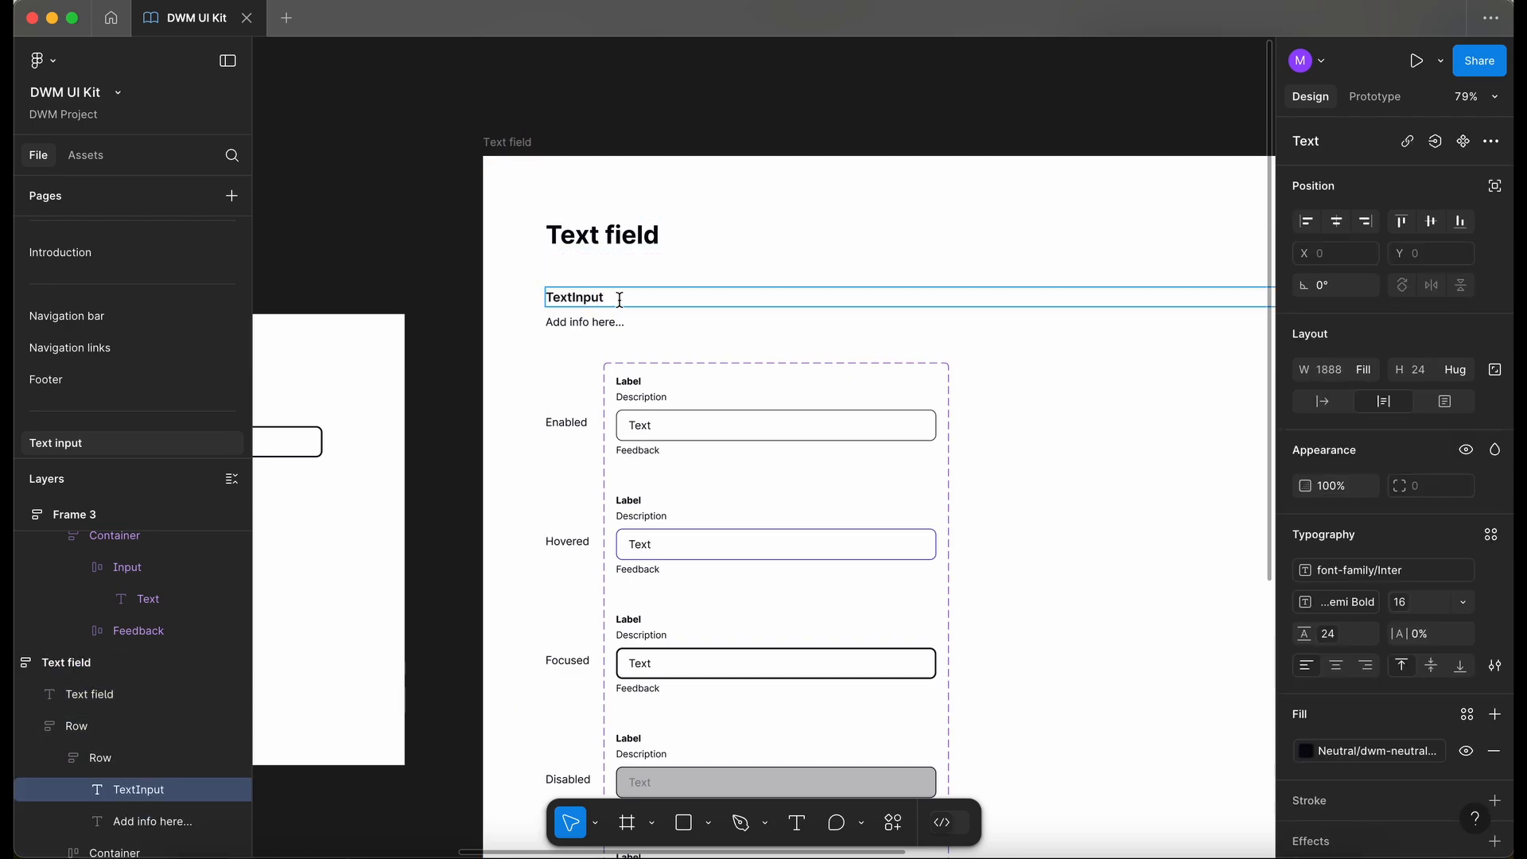
{"action": "key", "text": "BackSpace"}
{"action": "key", "text": "BackSpace"}
{"action": "key", "text": "BackSpace"}
{"action": "key", "text": "BackSpace"}
{"action": "type", "text": "Field"}
- Rename the component set to TextField
{"action": "left_click", "coordinate": [942, 477], "text": "super"}
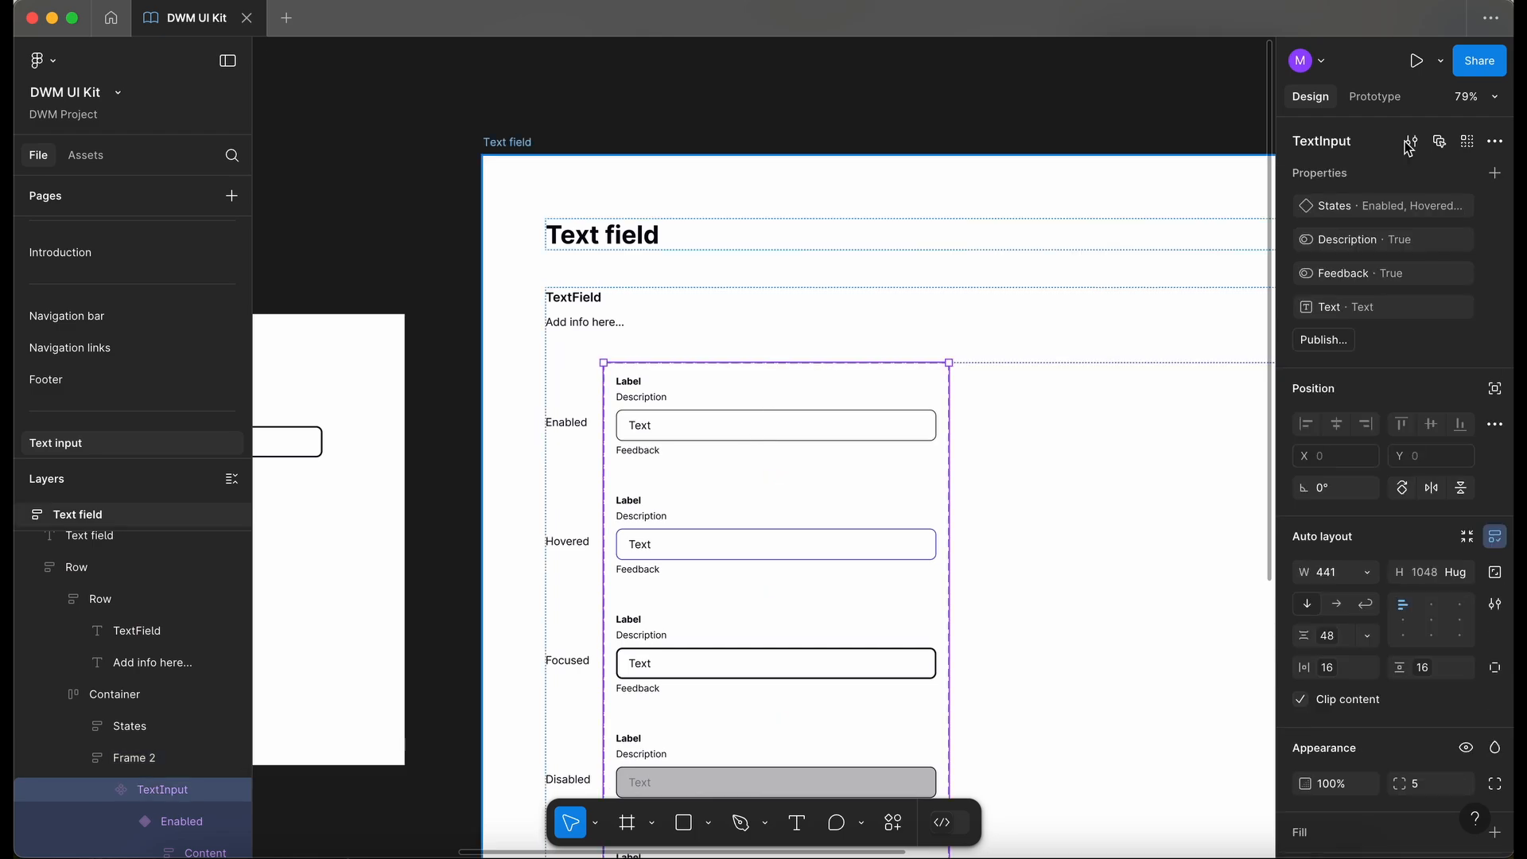
{"action": "left_click", "coordinate": [1326, 147]}
{"action": "left_click", "coordinate": [1358, 145]}
{"action": "key", "text": "BackSpace"}
{"action": "key", "text": "BackSpace"}
{"action": "key", "text": "BackSpace"}
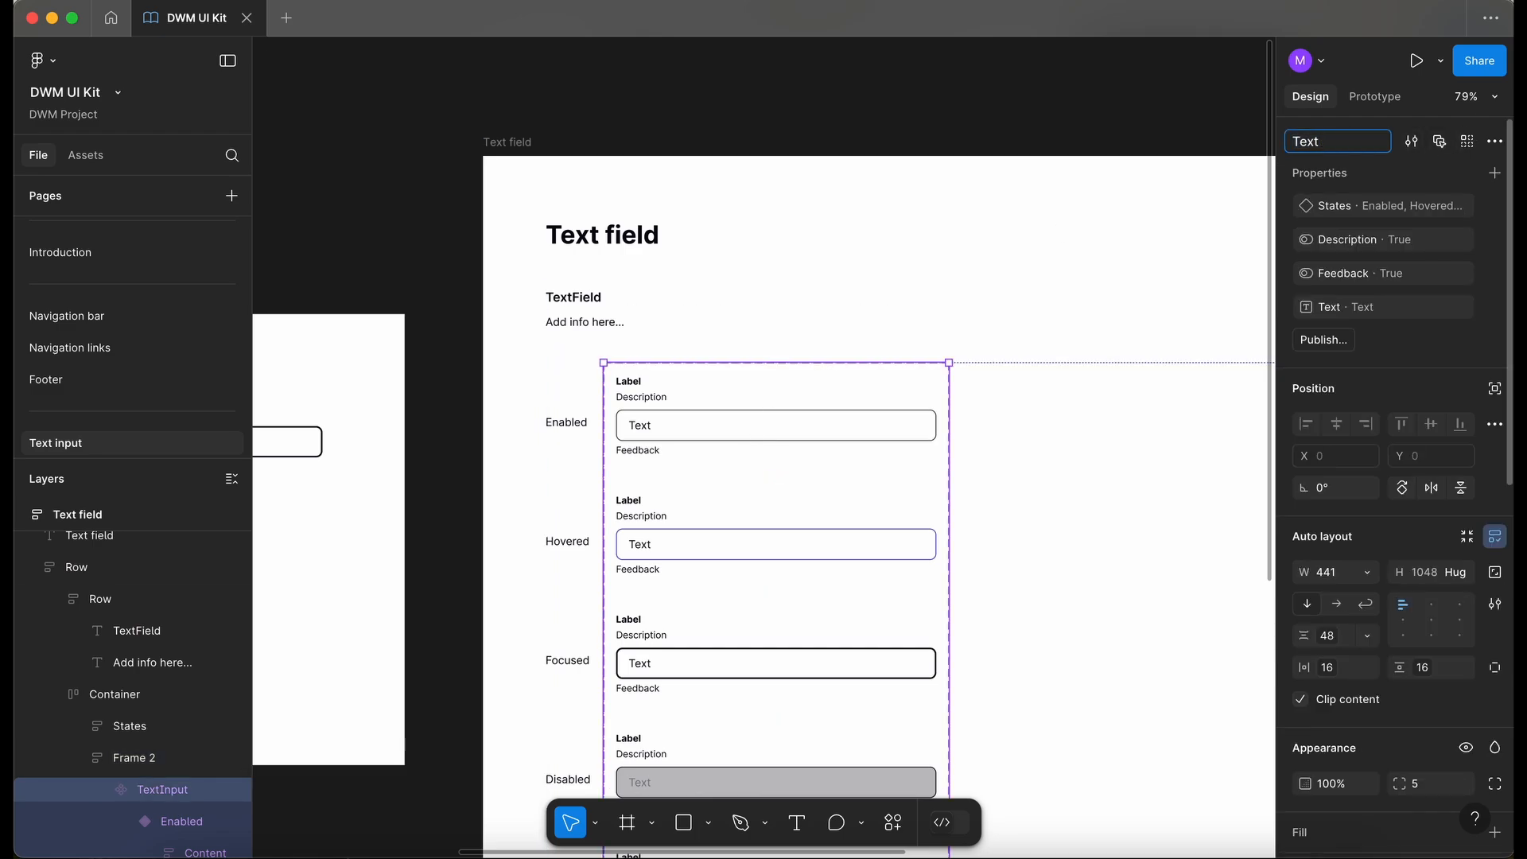
- Replace the "Add info here..." placeholder with "A text field lets users enter, edit, or copy text."
{"action": "scroll", "coordinate": [588, 325], "scroll_direction": "up", "scroll_amount": 5}
{"action": "double_click", "coordinate": [588, 324]}
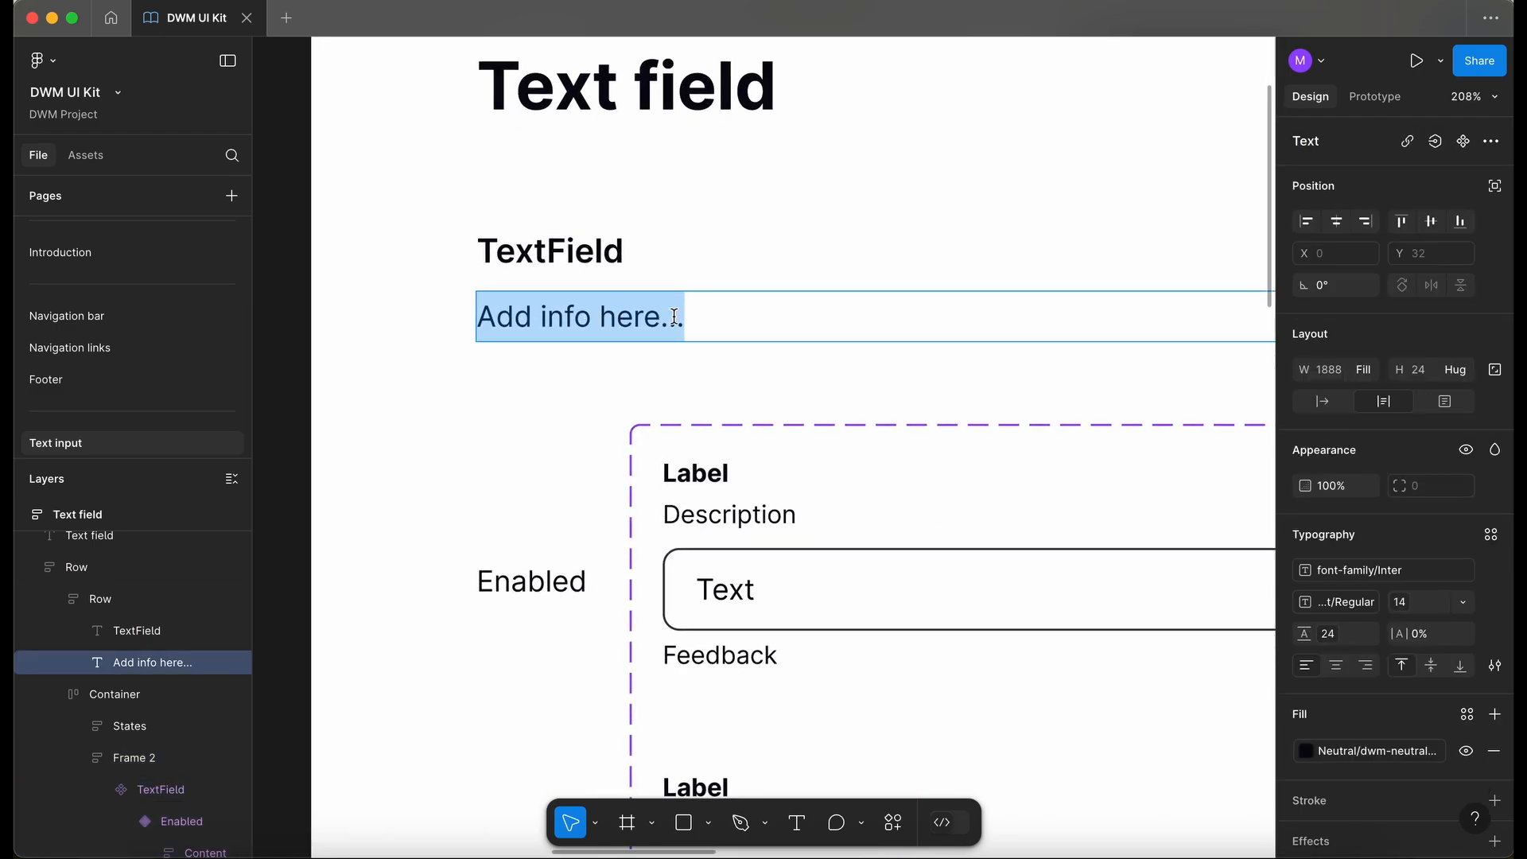
{"action": "key", "text": "super+v"}
{"action": "key", "text": "Escape"}
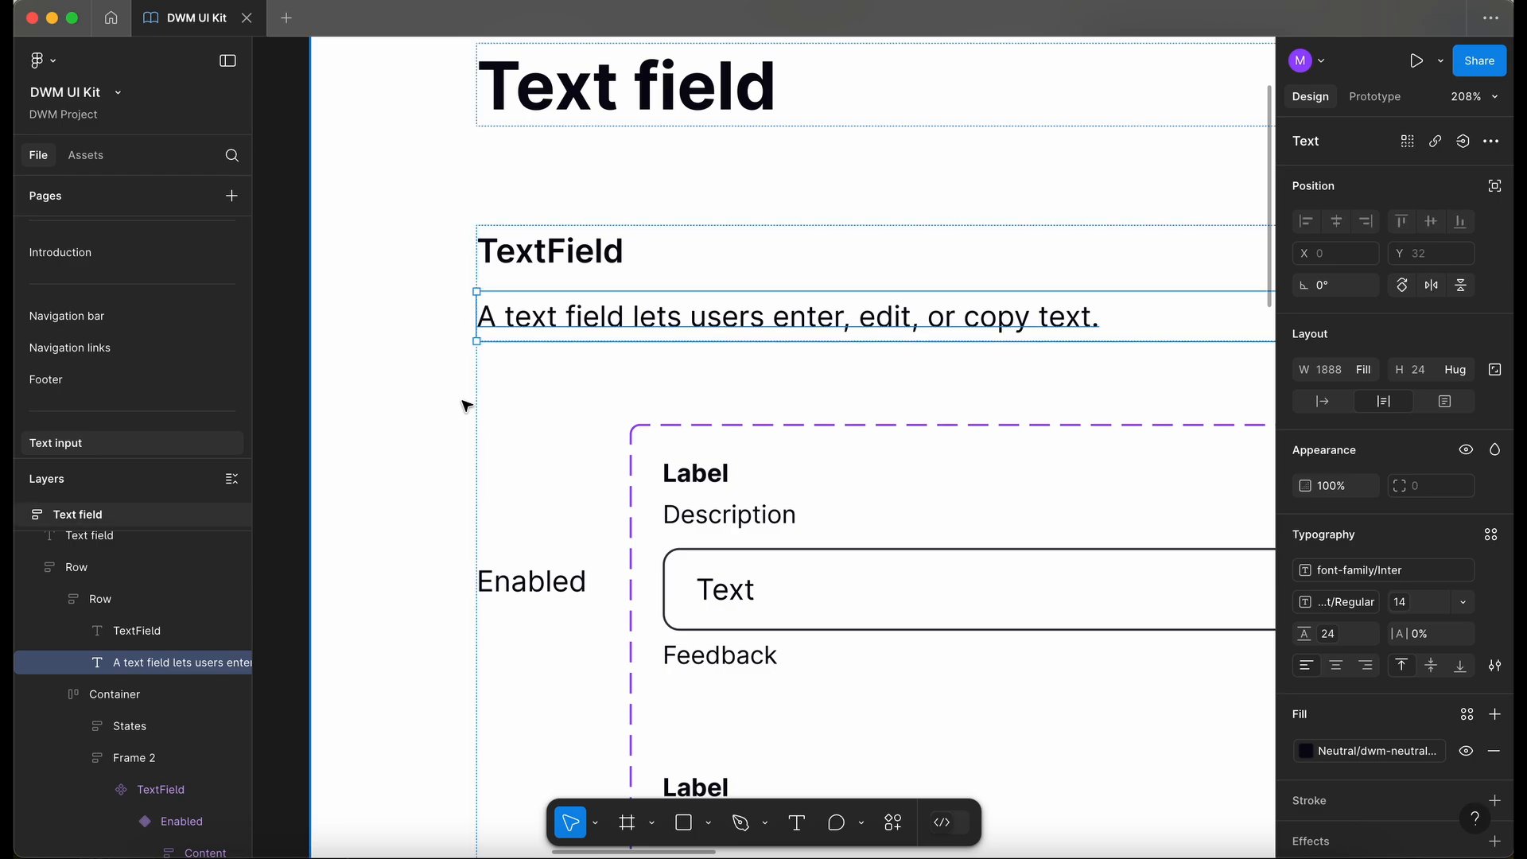
- Review the updated Text field page and its state variants
{"action": "scroll", "coordinate": [467, 406], "scroll_direction": "down", "scroll_amount": 5}
{"action": "scroll", "coordinate": [429, 421], "scroll_direction": "down", "scroll_amount": 1}
{"action": "left_click", "coordinate": [391, 442]}
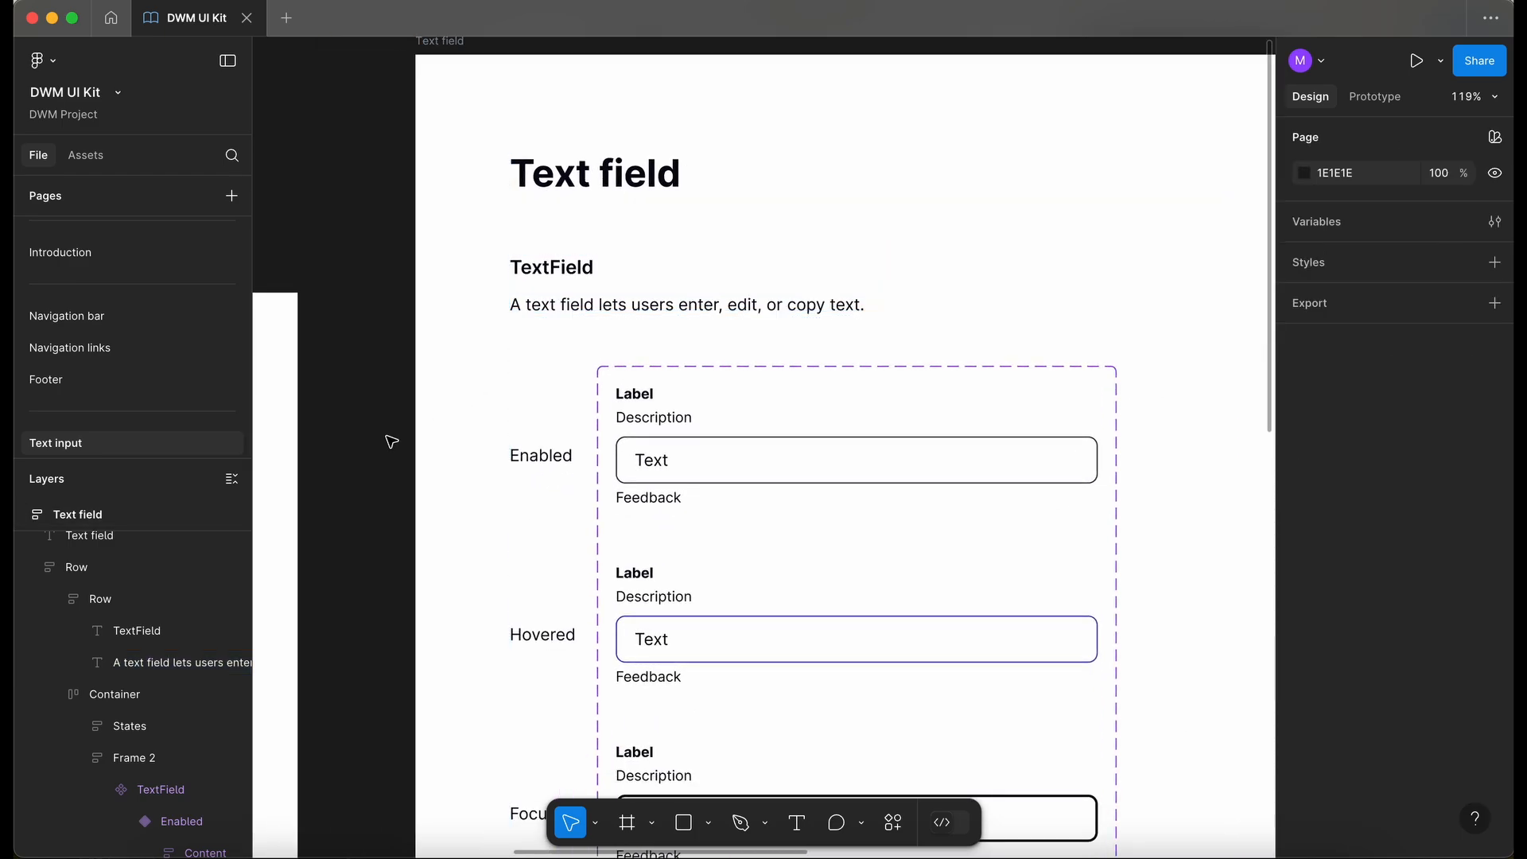
{"action": "scroll", "coordinate": [392, 441], "scroll_direction": "down", "scroll_amount": 3}
{"action": "scroll", "coordinate": [387, 443], "scroll_direction": "down", "scroll_amount": 3}
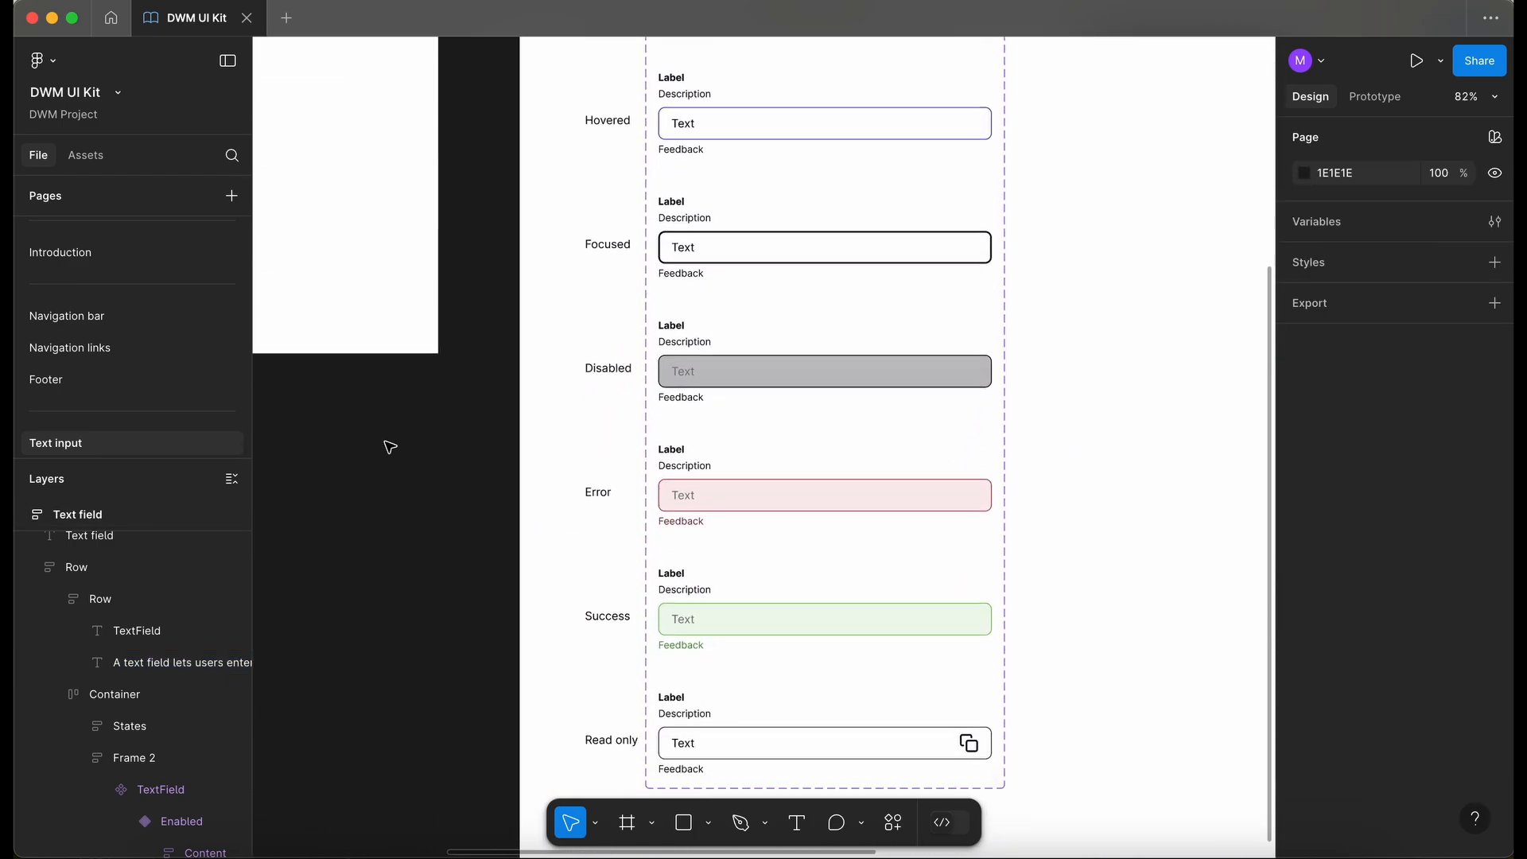
{"action": "scroll", "coordinate": [398, 430], "scroll_direction": "down", "scroll_amount": 4}
{"action": "scroll", "coordinate": [475, 316], "scroll_direction": "down", "scroll_amount": 5}
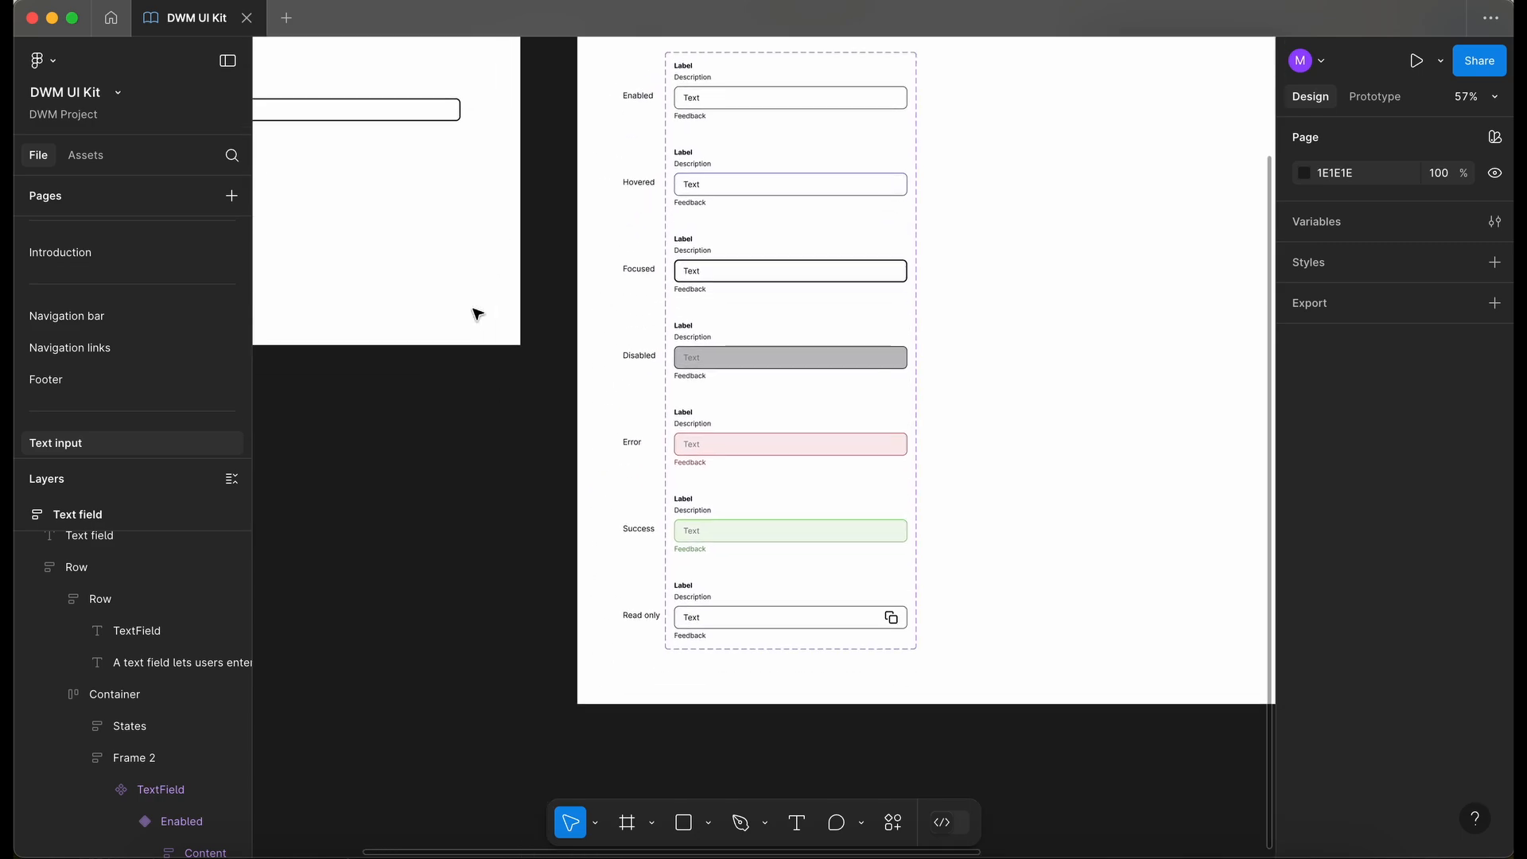
{"action": "scroll", "coordinate": [475, 316], "scroll_direction": "up", "scroll_amount": 3}
{"action": "scroll", "coordinate": [477, 311], "scroll_direction": "left", "scroll_amount": 2}
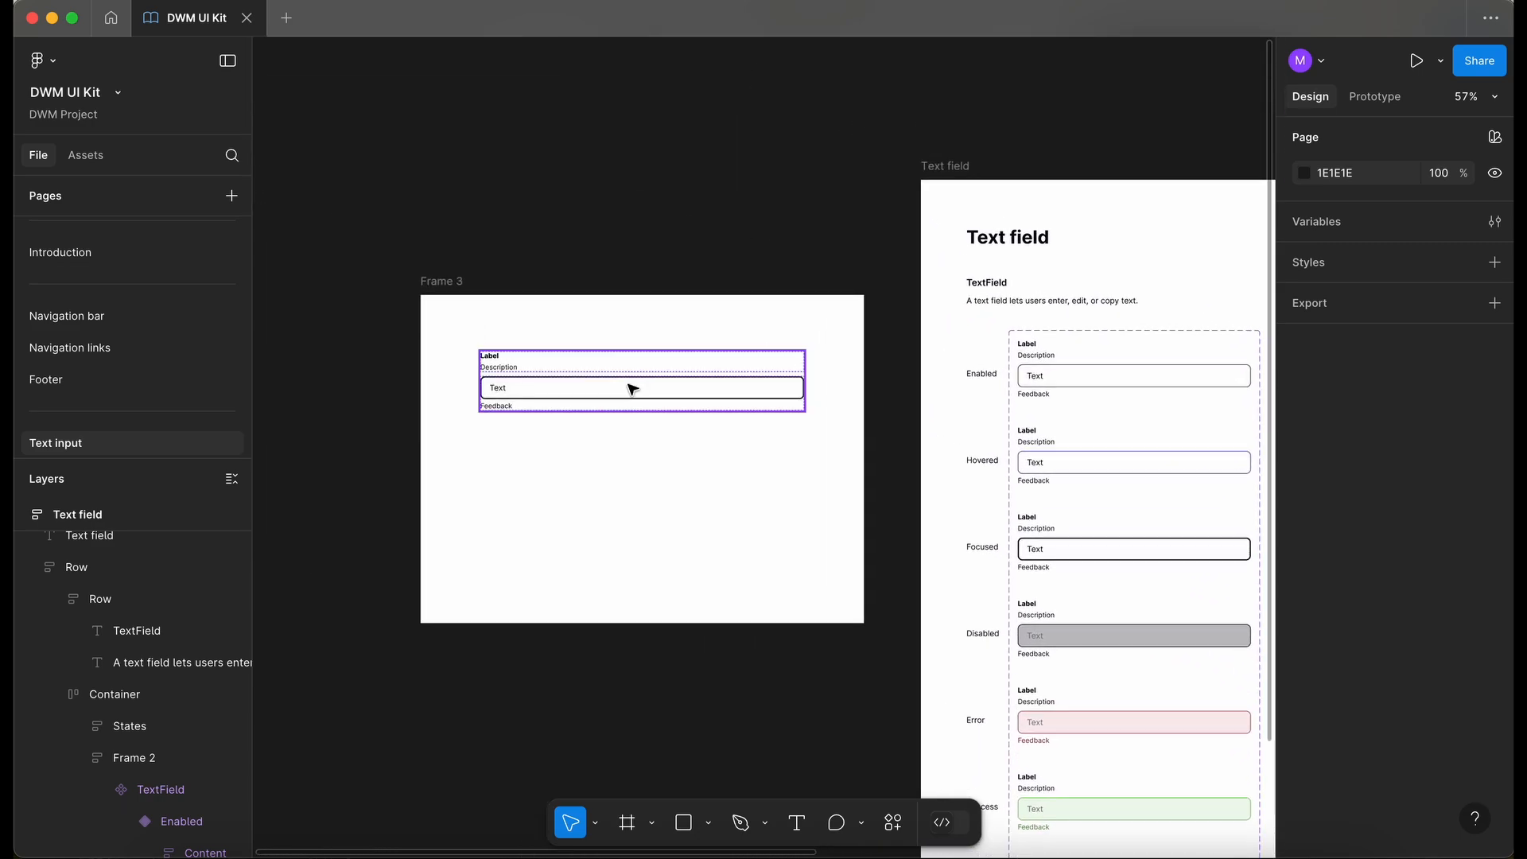
- Fill the test instance's Text property with a long repeated "Text Text" string to test overflow
{"action": "left_click", "coordinate": [629, 384]}
{"action": "scroll", "coordinate": [632, 390], "scroll_direction": "up", "scroll_amount": 1}
{"action": "scroll", "coordinate": [633, 390], "scroll_direction": "up", "scroll_amount": 2}
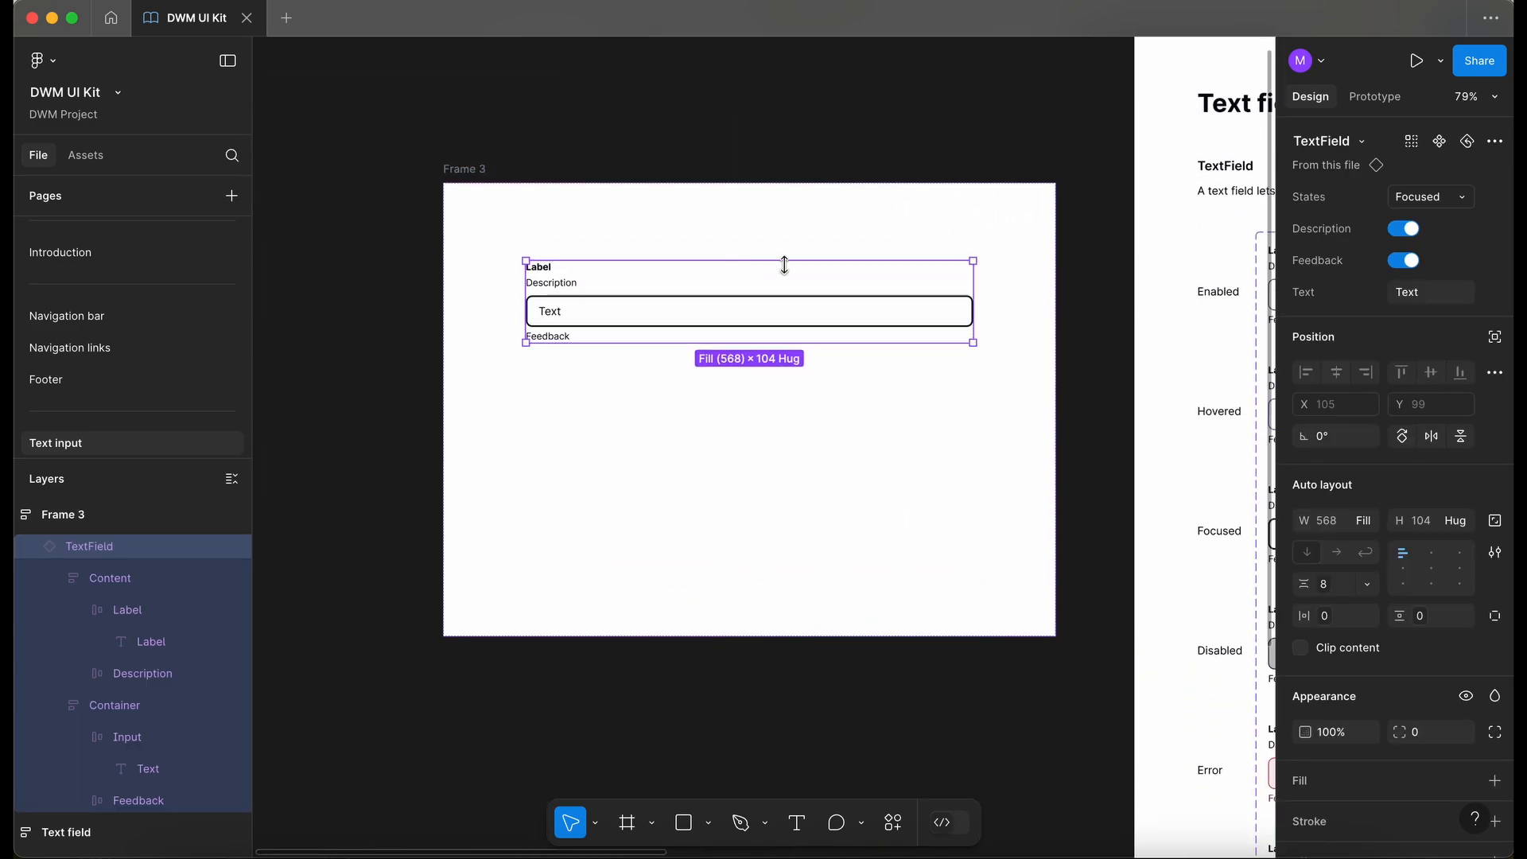
{"action": "left_click", "coordinate": [1435, 295]}
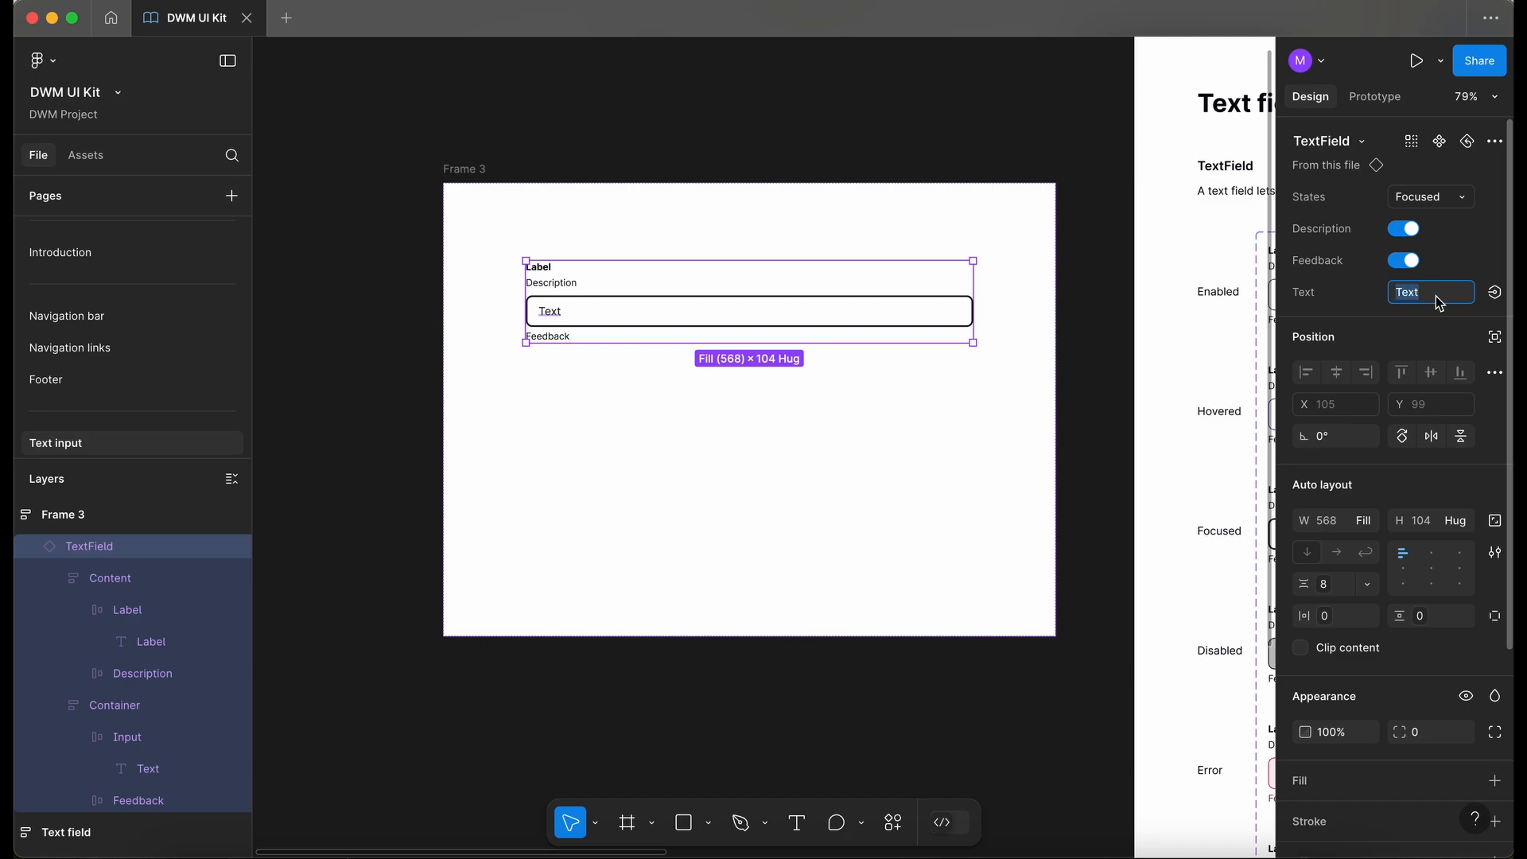
{"action": "key", "text": "Right"}
{"action": "key", "text": "super+a"}
{"action": "key", "text": "super+v"}
{"action": "key", "text": "super+v"}
{"action": "key", "text": "super+v"}
{"action": "key", "text": "super+v"}
{"action": "key", "text": "super+v"}
{"action": "key", "text": "super+v"}
{"action": "key", "text": "super+v"}
{"action": "key", "text": "super+v"}
{"action": "key", "text": "super+v"}
{"action": "key", "text": "super+v"}
{"action": "key", "text": "super+v"}
{"action": "key", "text": "super+v"}
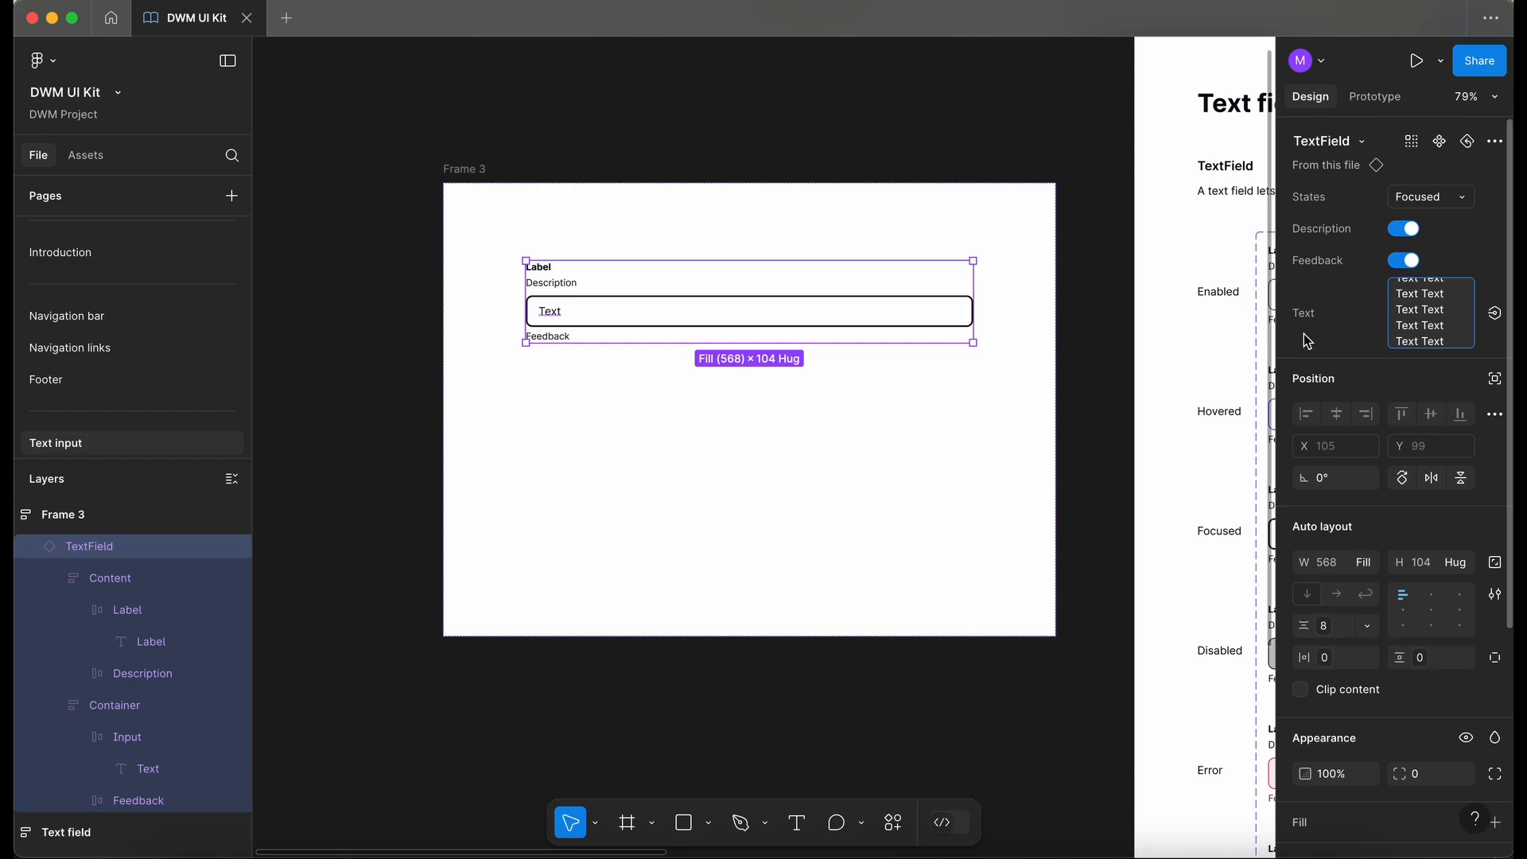
{"action": "key", "text": "Return"}
- Narrow the test frame to about 673 px wide to check the text wrapping
{"action": "left_click", "coordinate": [1109, 460]}
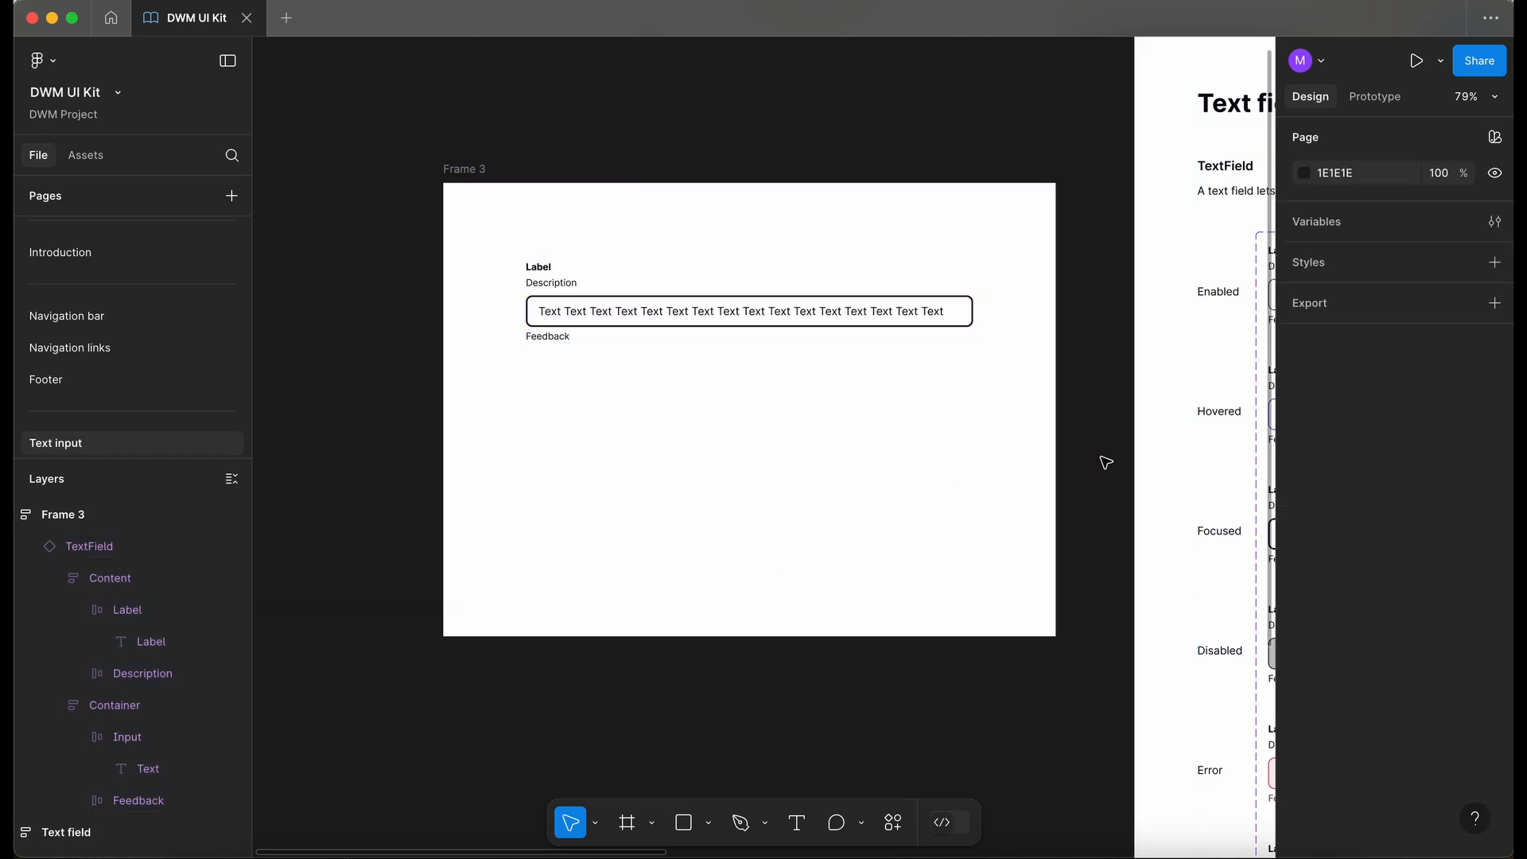
{"action": "left_click", "coordinate": [1041, 447]}
{"action": "left_click_drag", "start_coordinate": [1059, 451], "coordinate": [974, 486]}
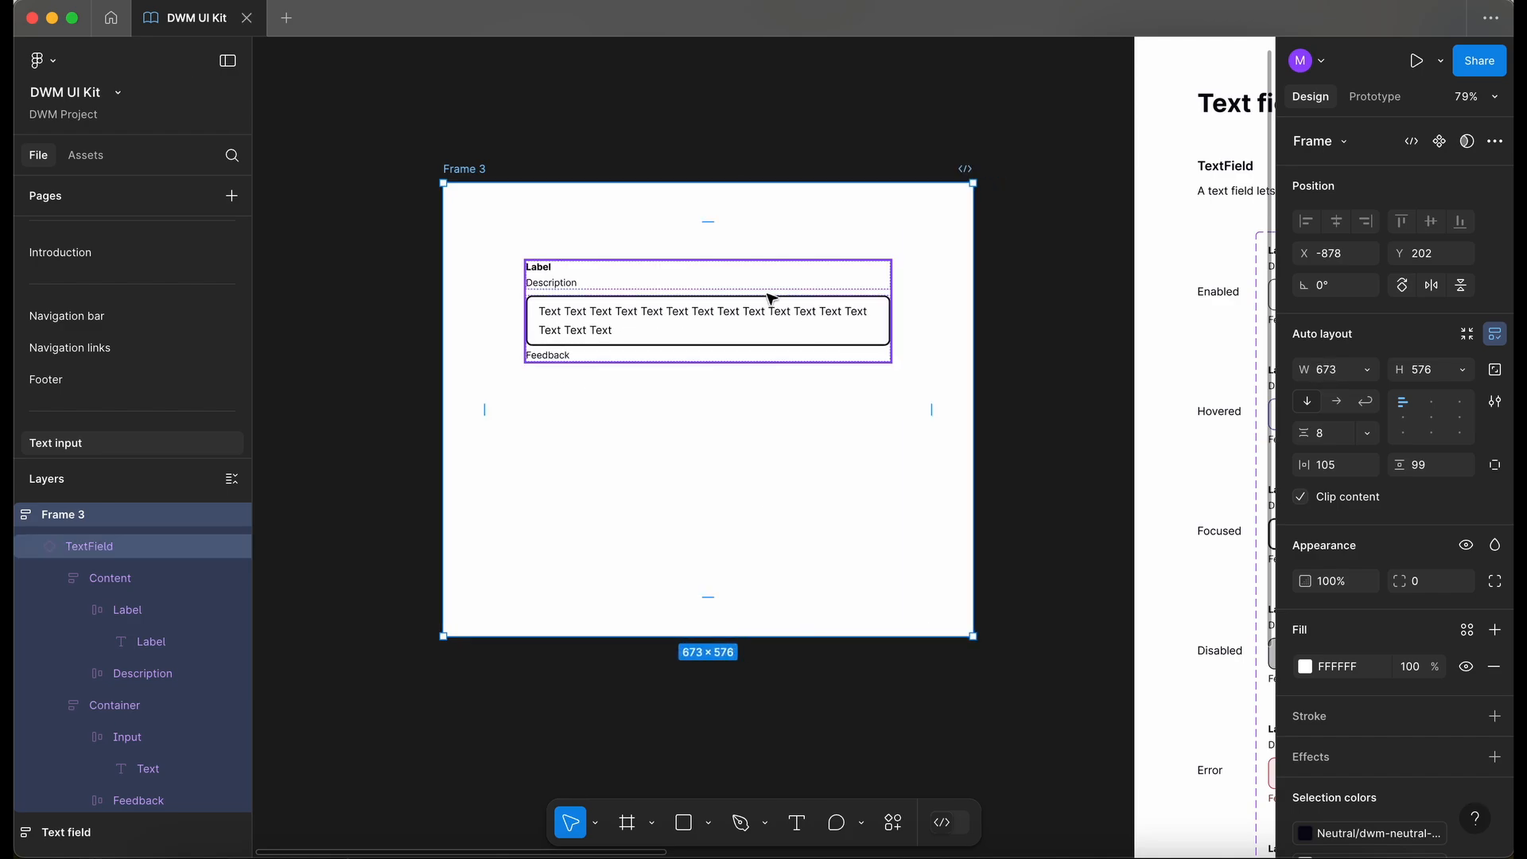
- Delete the test frame containing the instance
{"action": "scroll", "coordinate": [469, 214], "scroll_direction": "down", "scroll_amount": 5}
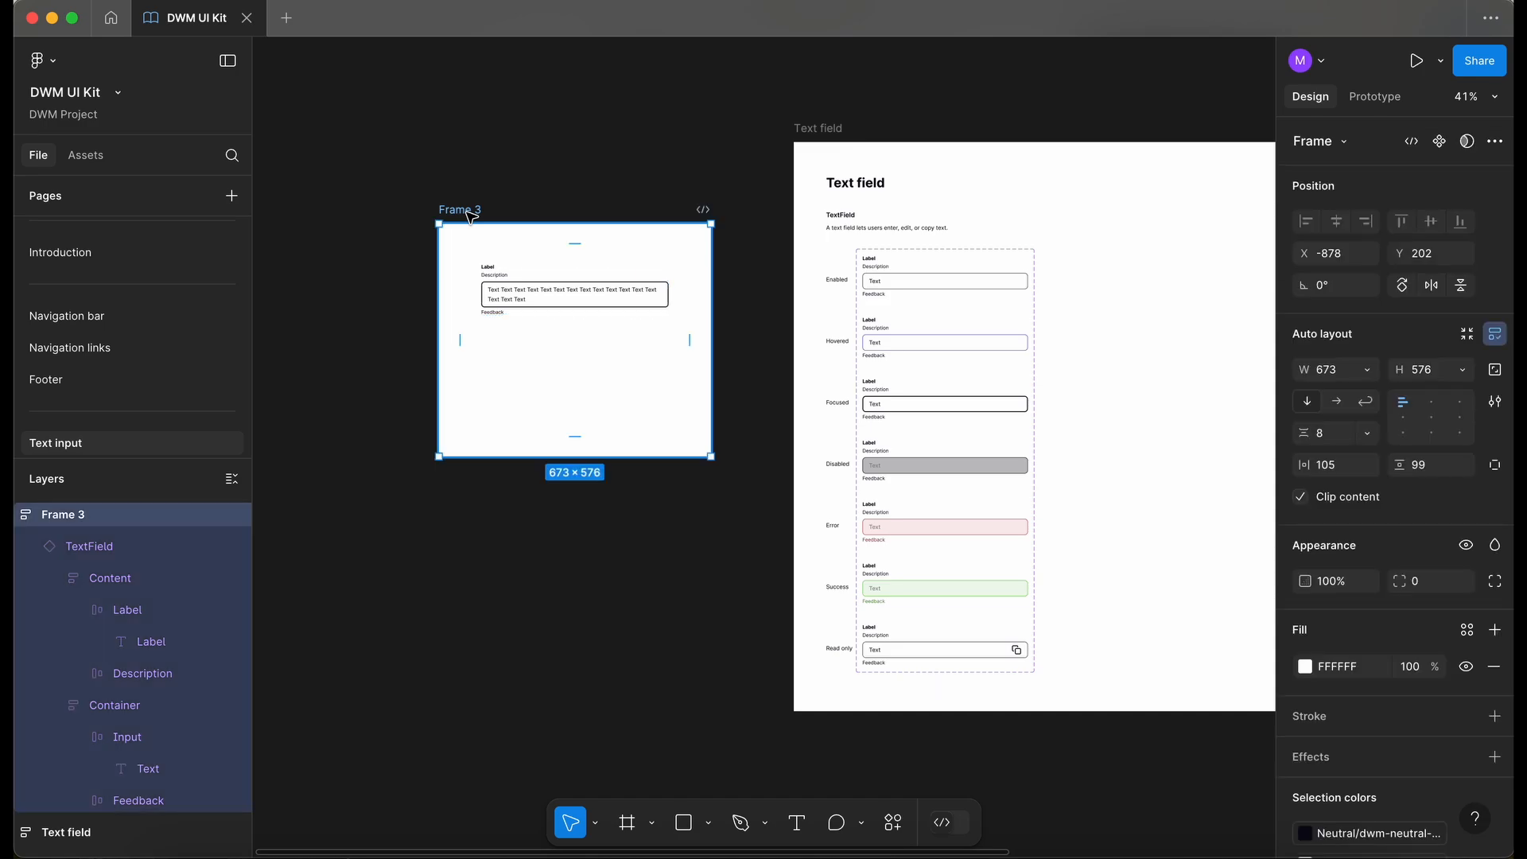
{"action": "key", "text": "Delete"}
- Open the Footer page
{"action": "scroll", "coordinate": [470, 215], "scroll_direction": "right", "scroll_amount": 5}
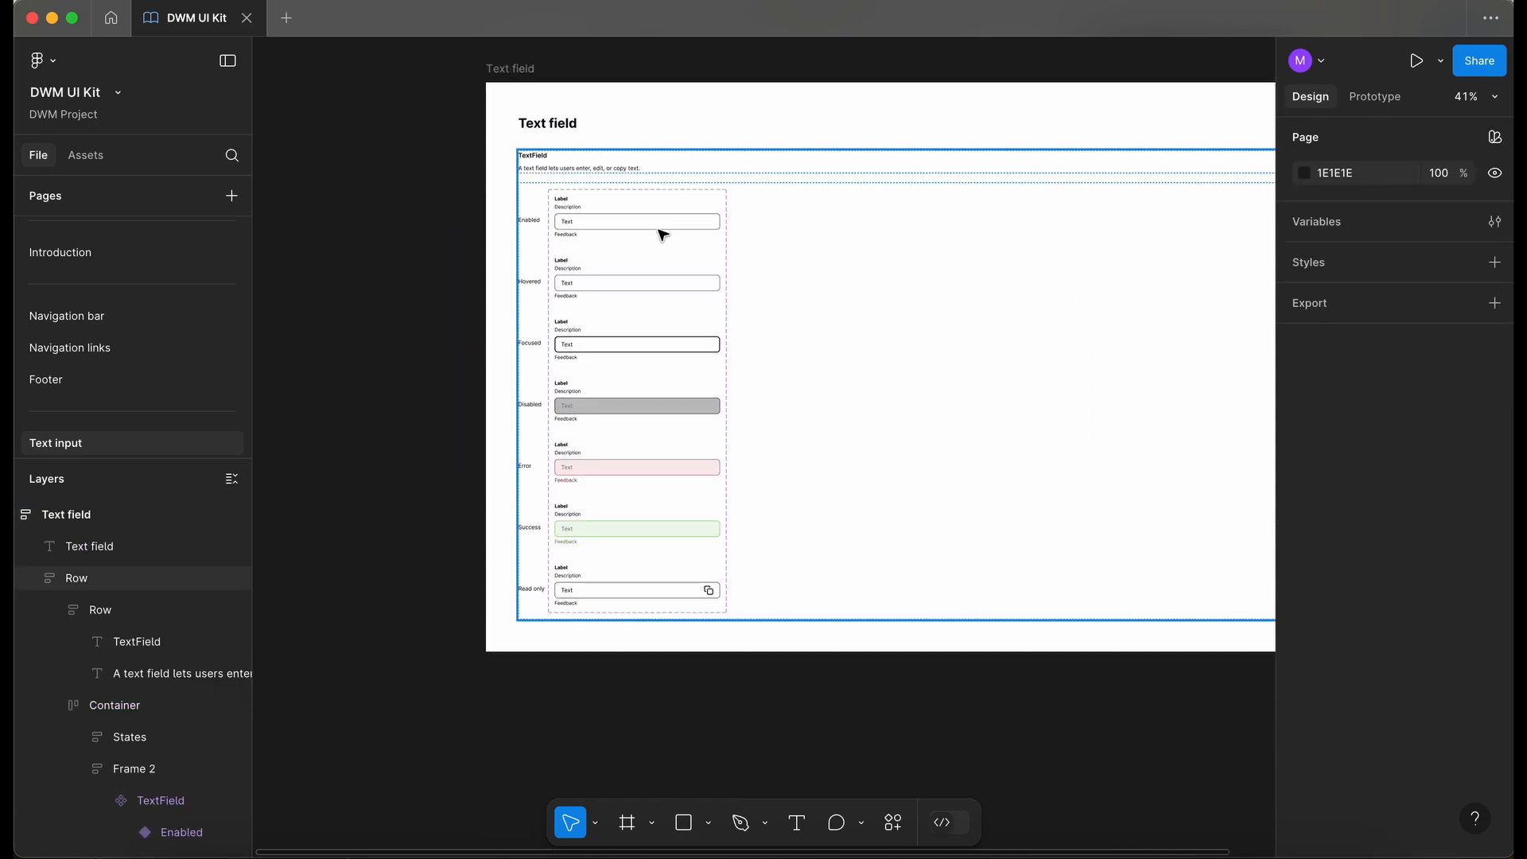
{"action": "scroll", "coordinate": [663, 235], "scroll_direction": "up", "scroll_amount": 3}
{"action": "scroll", "coordinate": [663, 235], "scroll_direction": "right", "scroll_amount": 3}
{"action": "scroll", "coordinate": [663, 234], "scroll_direction": "up", "scroll_amount": 3}
{"action": "scroll", "coordinate": [662, 235], "scroll_direction": "down", "scroll_amount": 4}
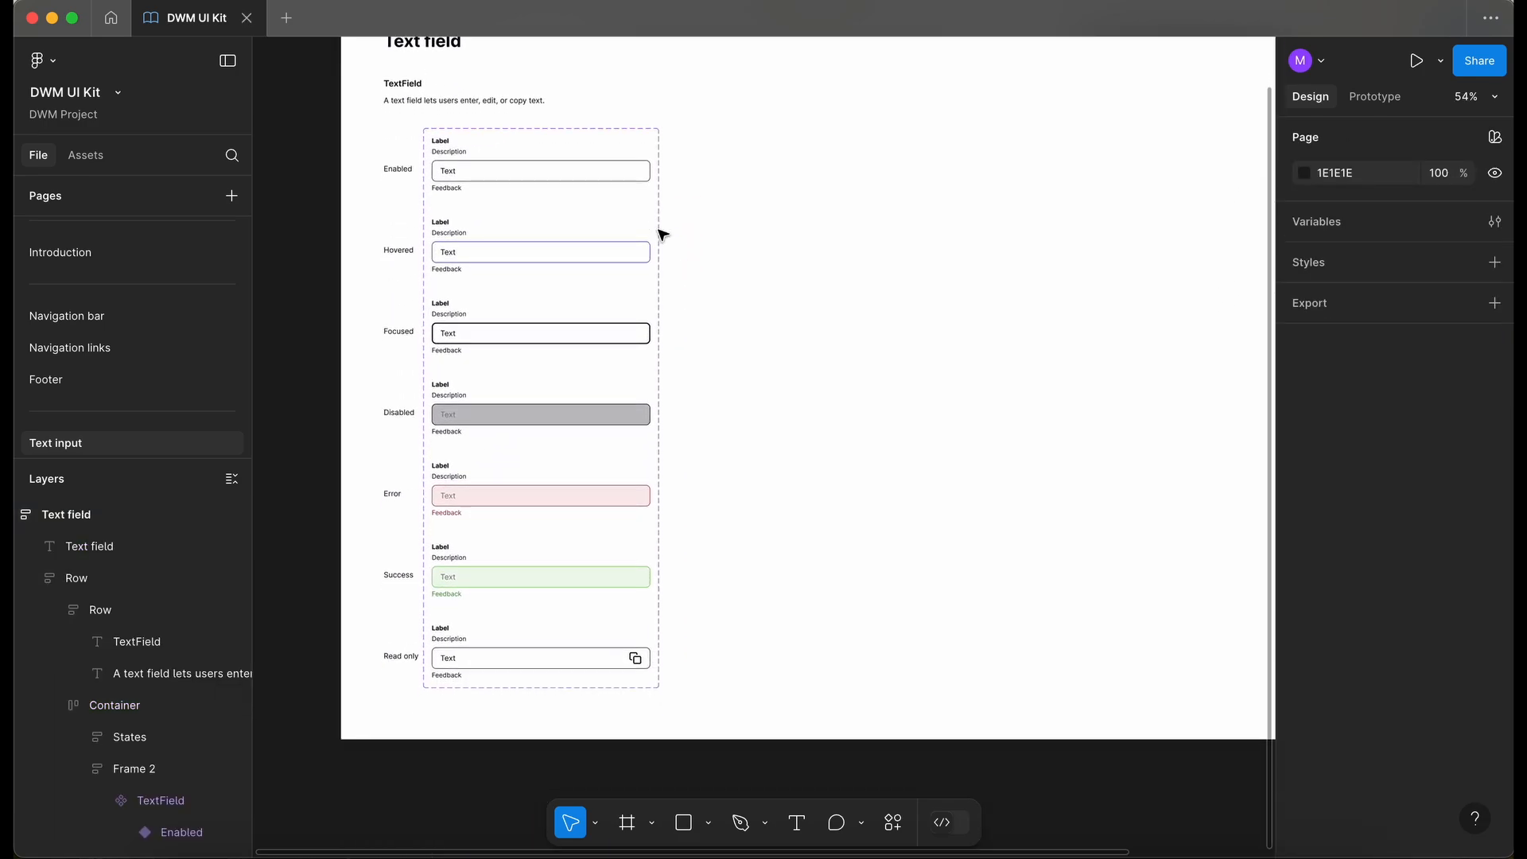
{"action": "scroll", "coordinate": [663, 235], "scroll_direction": "up", "scroll_amount": 2}
{"action": "left_click", "coordinate": [231, 479]}
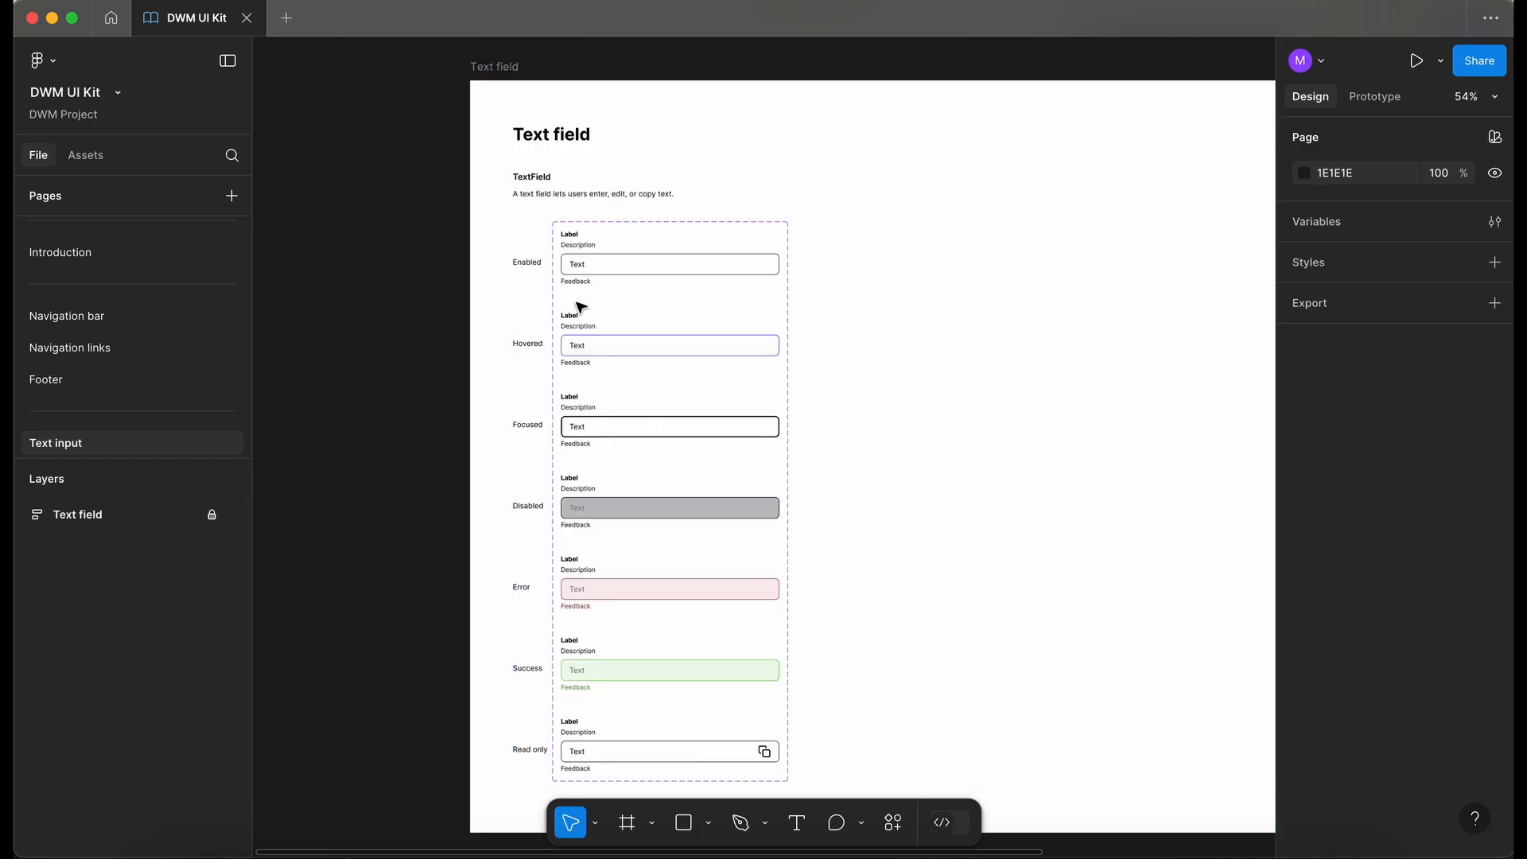
{"action": "left_click", "coordinate": [169, 370]}
{"action": "scroll", "coordinate": [627, 321], "scroll_direction": "up", "scroll_amount": 5}
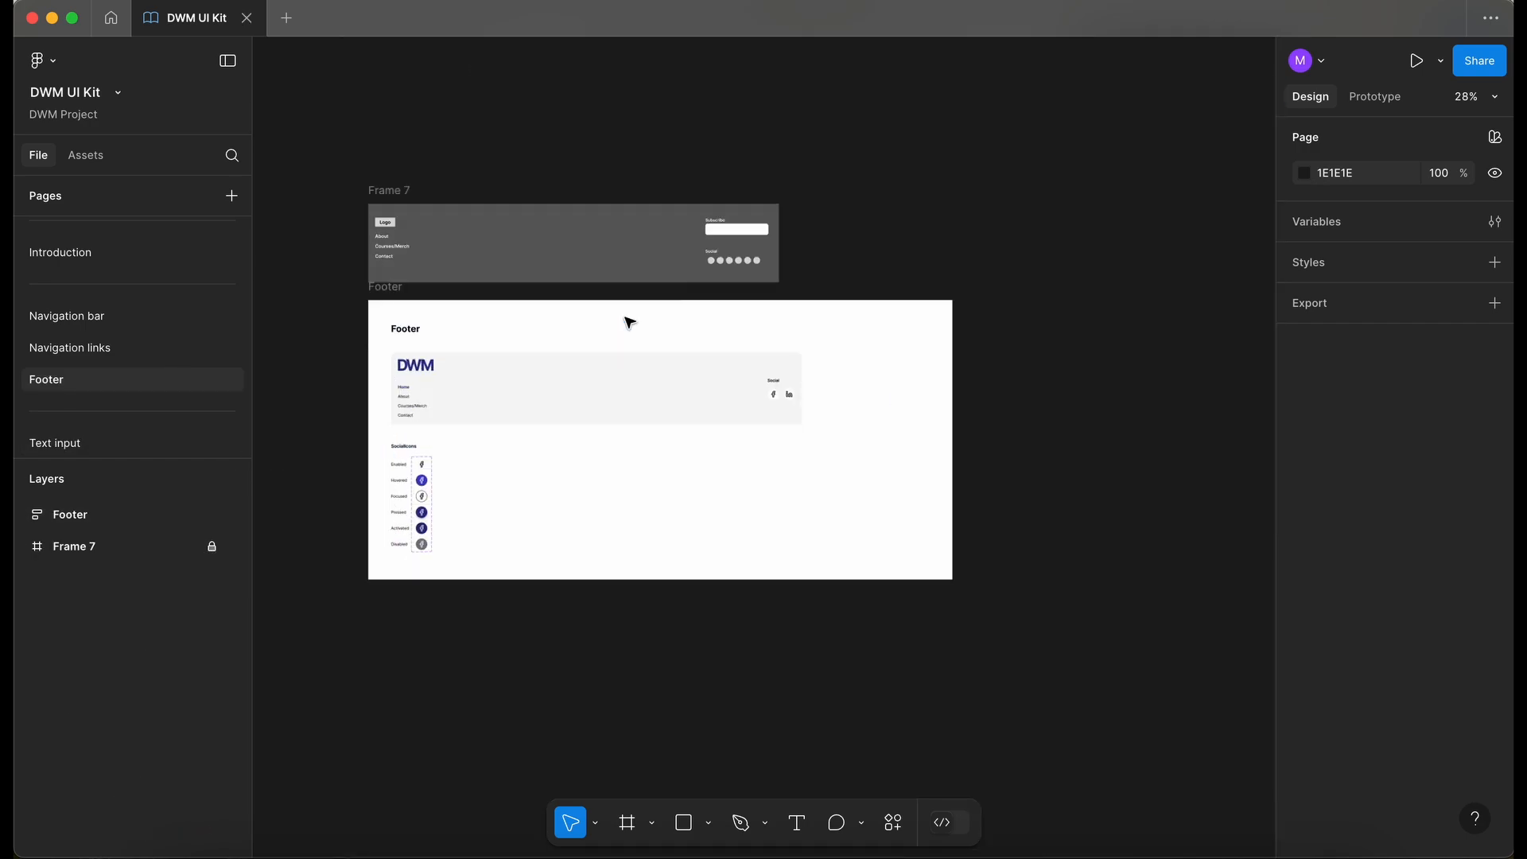
{"action": "scroll", "coordinate": [626, 321], "scroll_direction": "left", "scroll_amount": 2}
{"action": "left_click", "coordinate": [76, 153]}
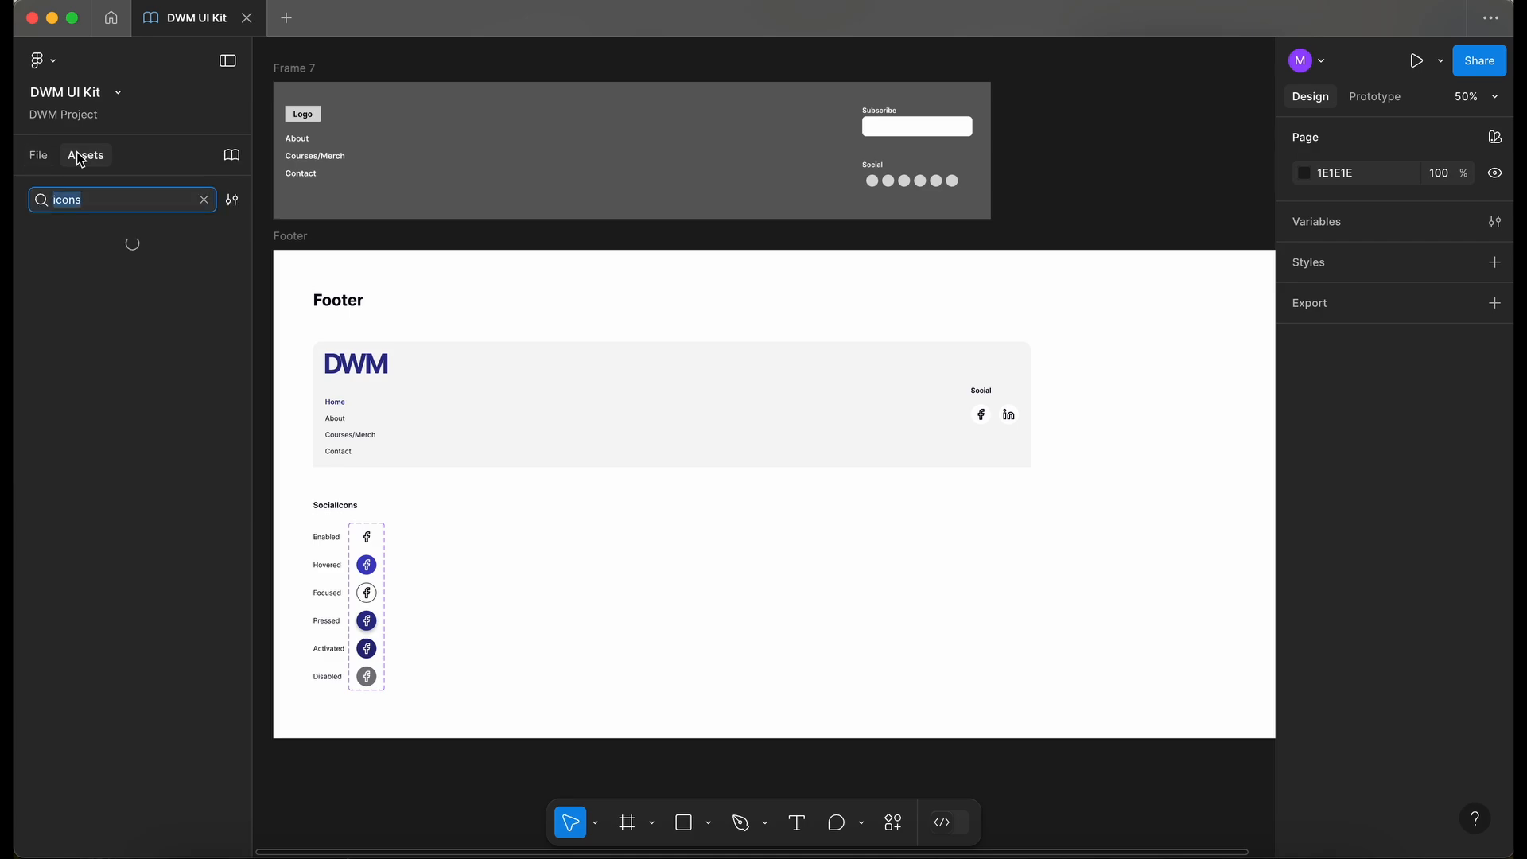
{"action": "type", "text": "textf"}
{"action": "left_click_drag", "start_coordinate": [62, 287], "coordinate": [1139, 203]}
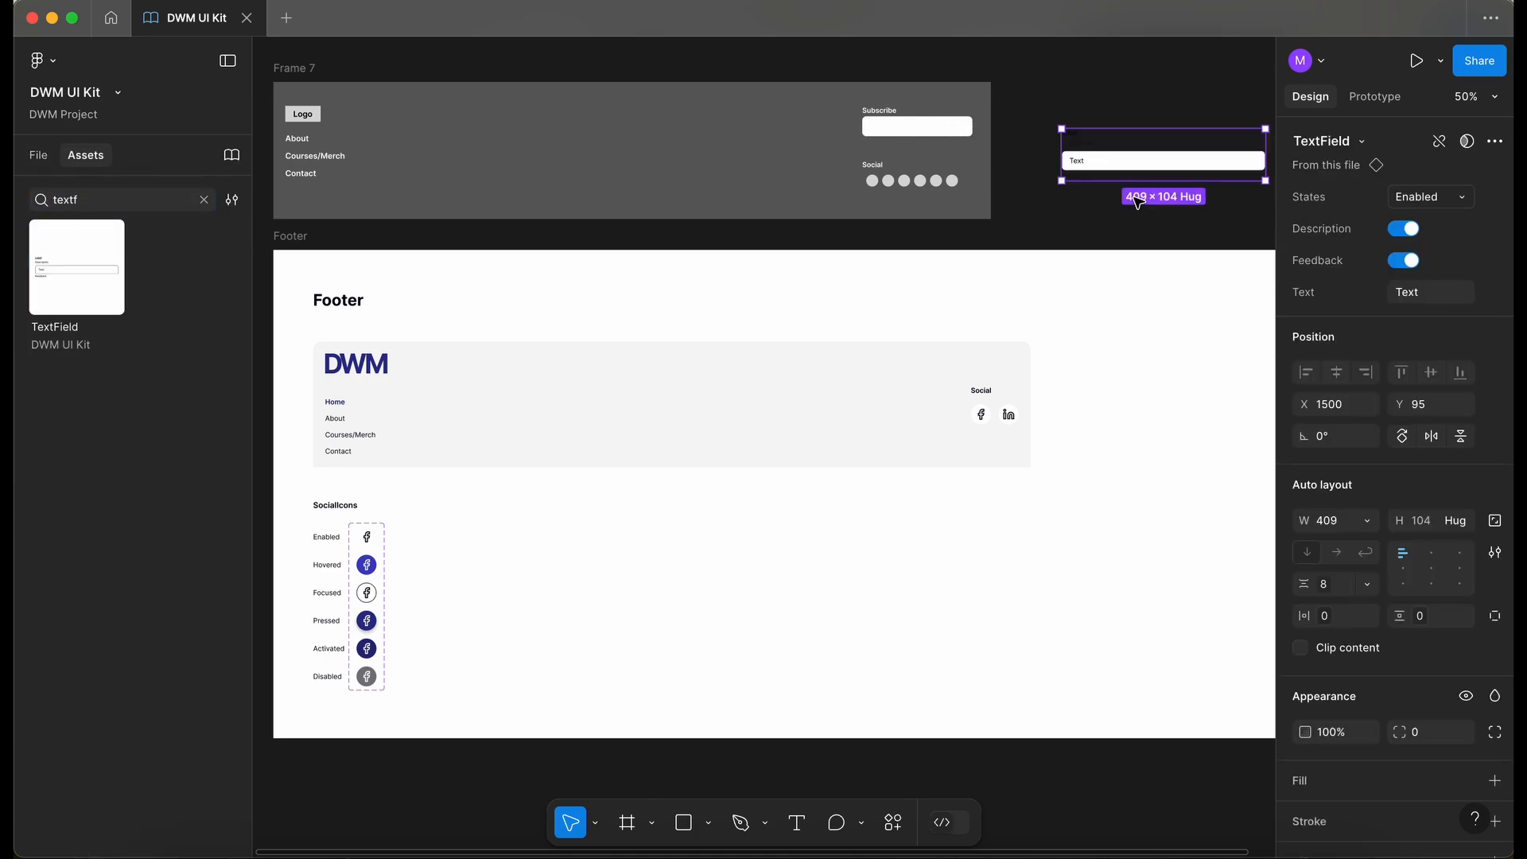
{"action": "key", "text": "Delete"}
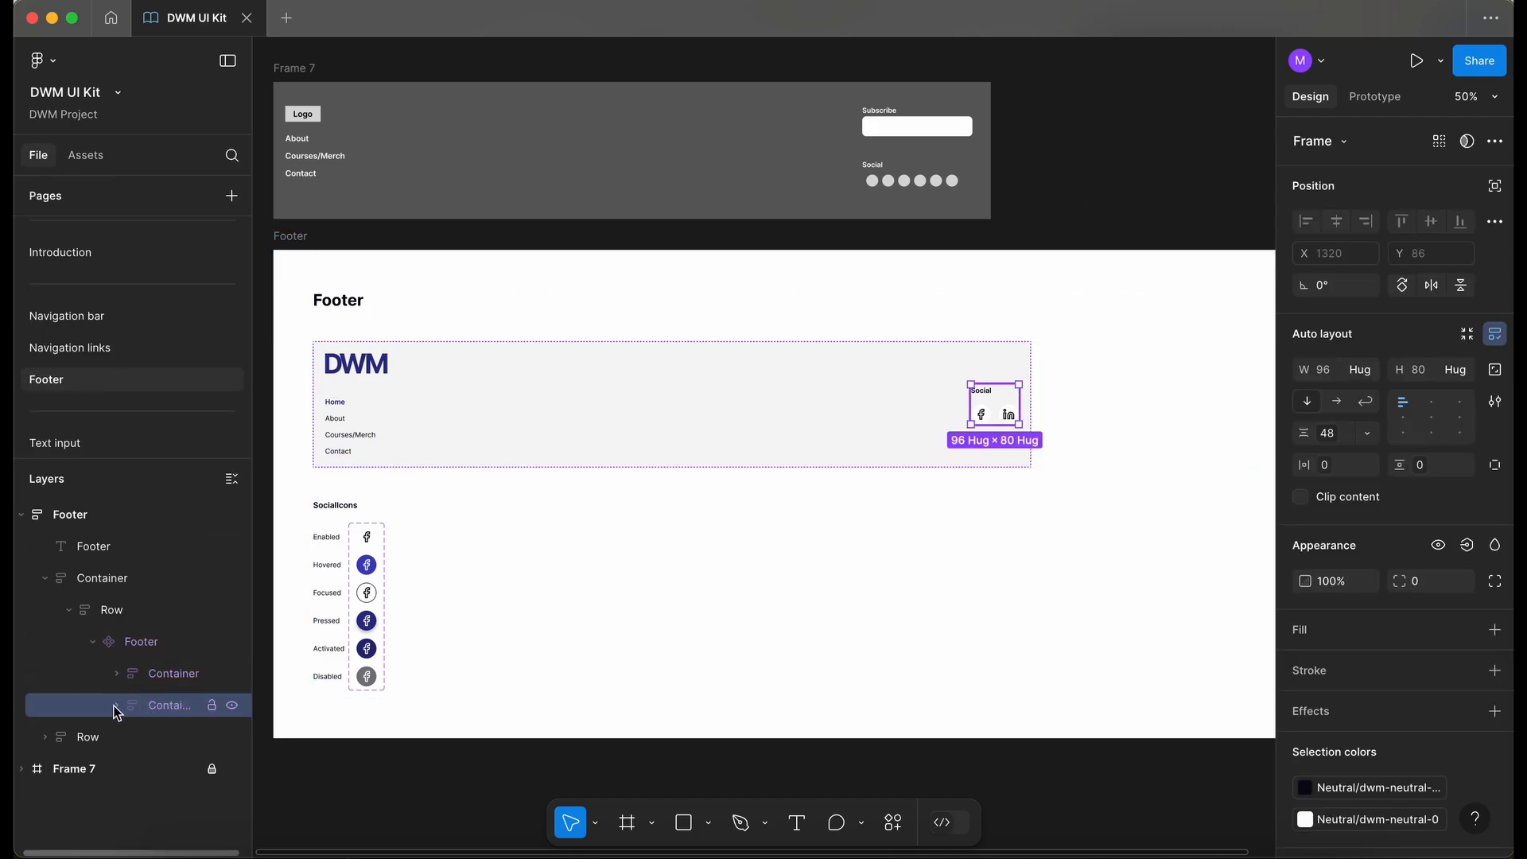
- Add an auto-layout frame above the Social heading in the footer's right container and set its width to fill
{"action": "left_click", "coordinate": [115, 707]}
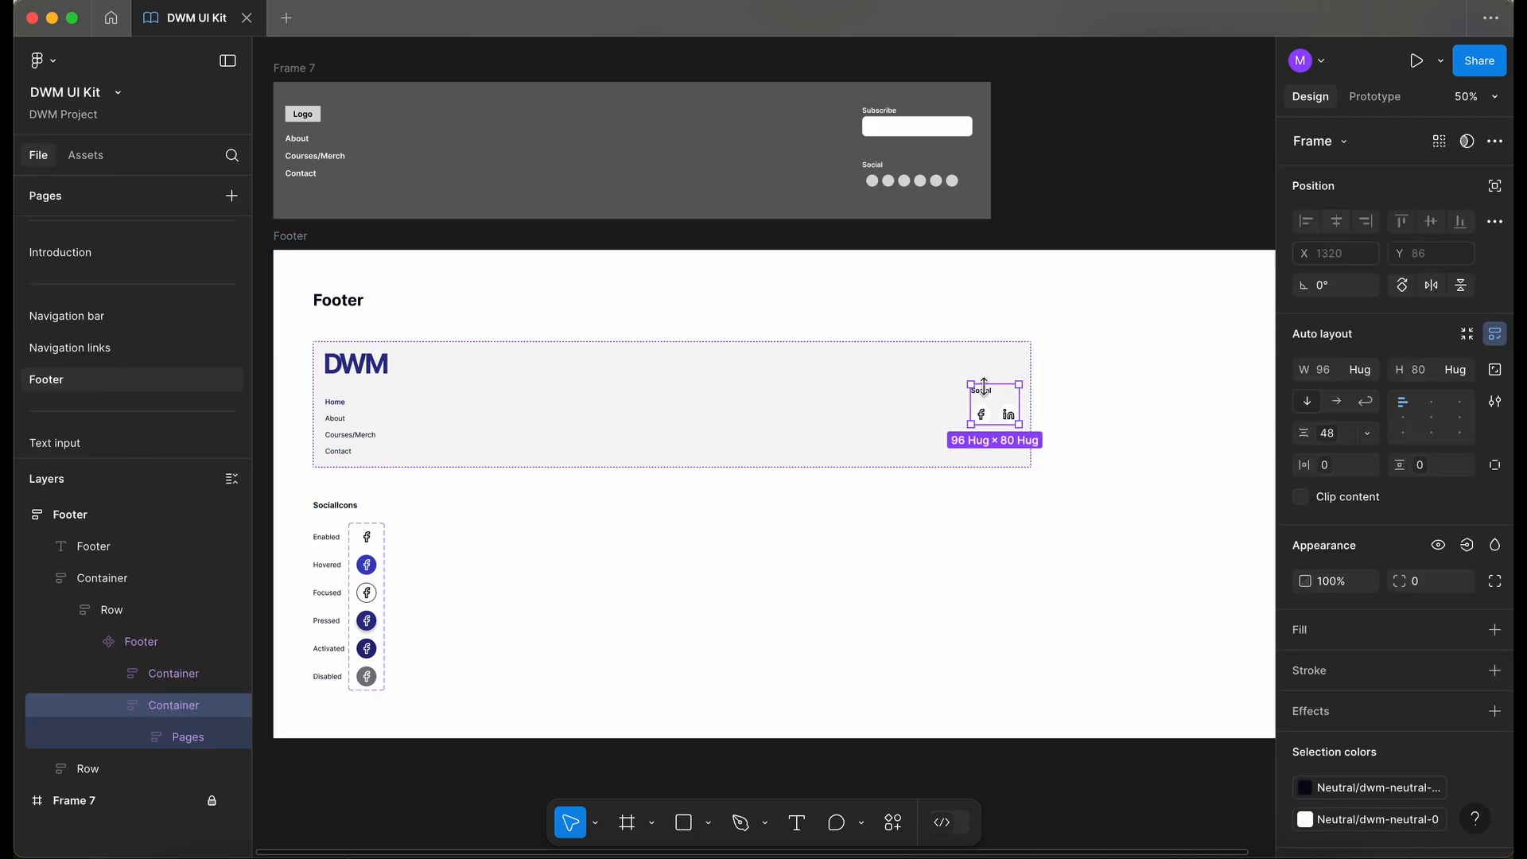
{"action": "key", "text": "f"}
{"action": "left_click_drag", "start_coordinate": [977, 377], "coordinate": [1005, 396]}
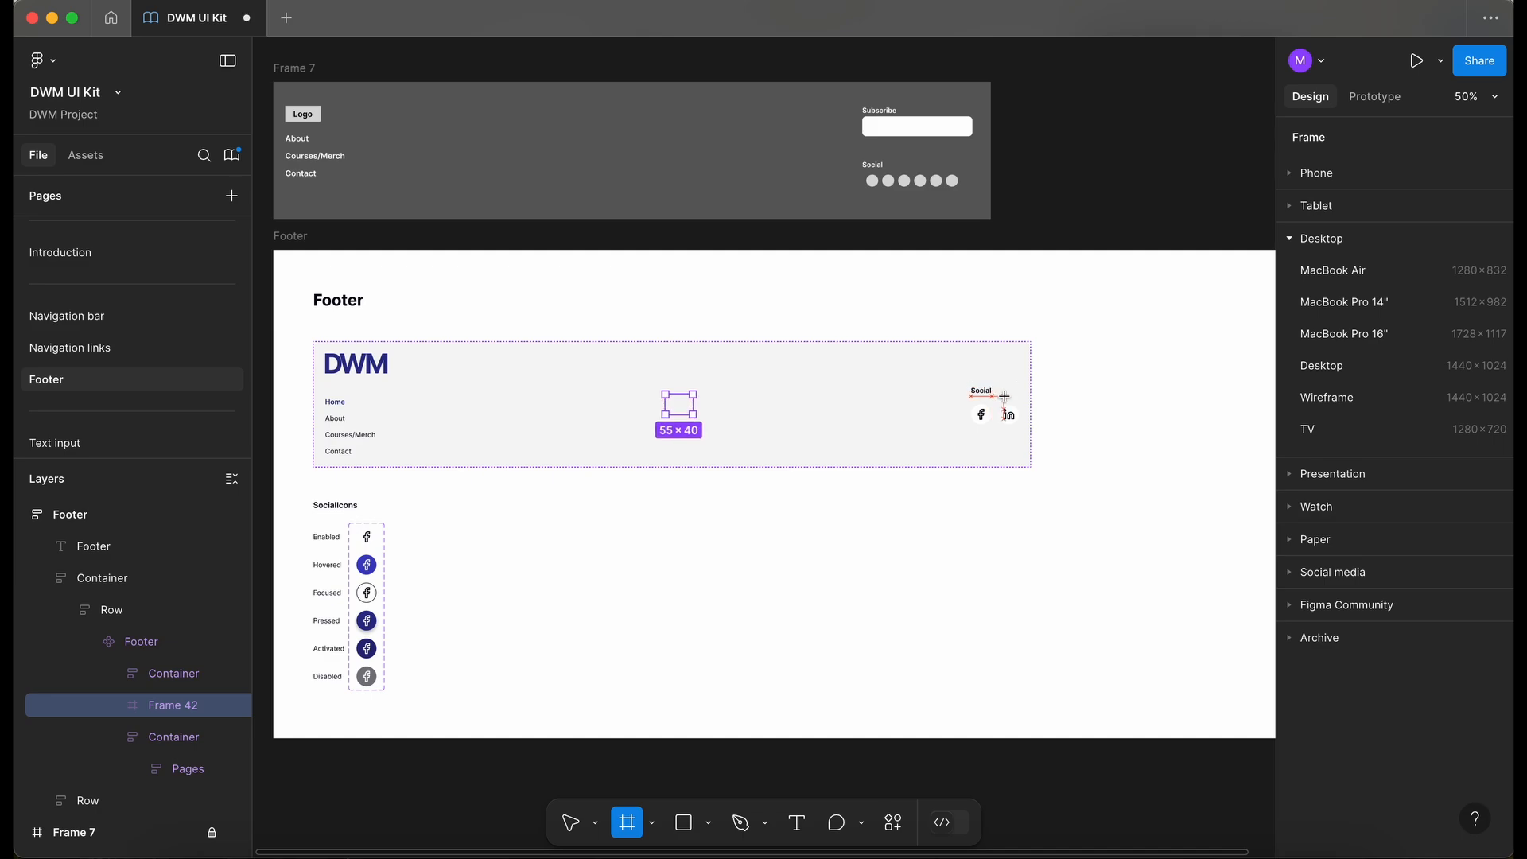
{"action": "key", "text": "shift+a"}
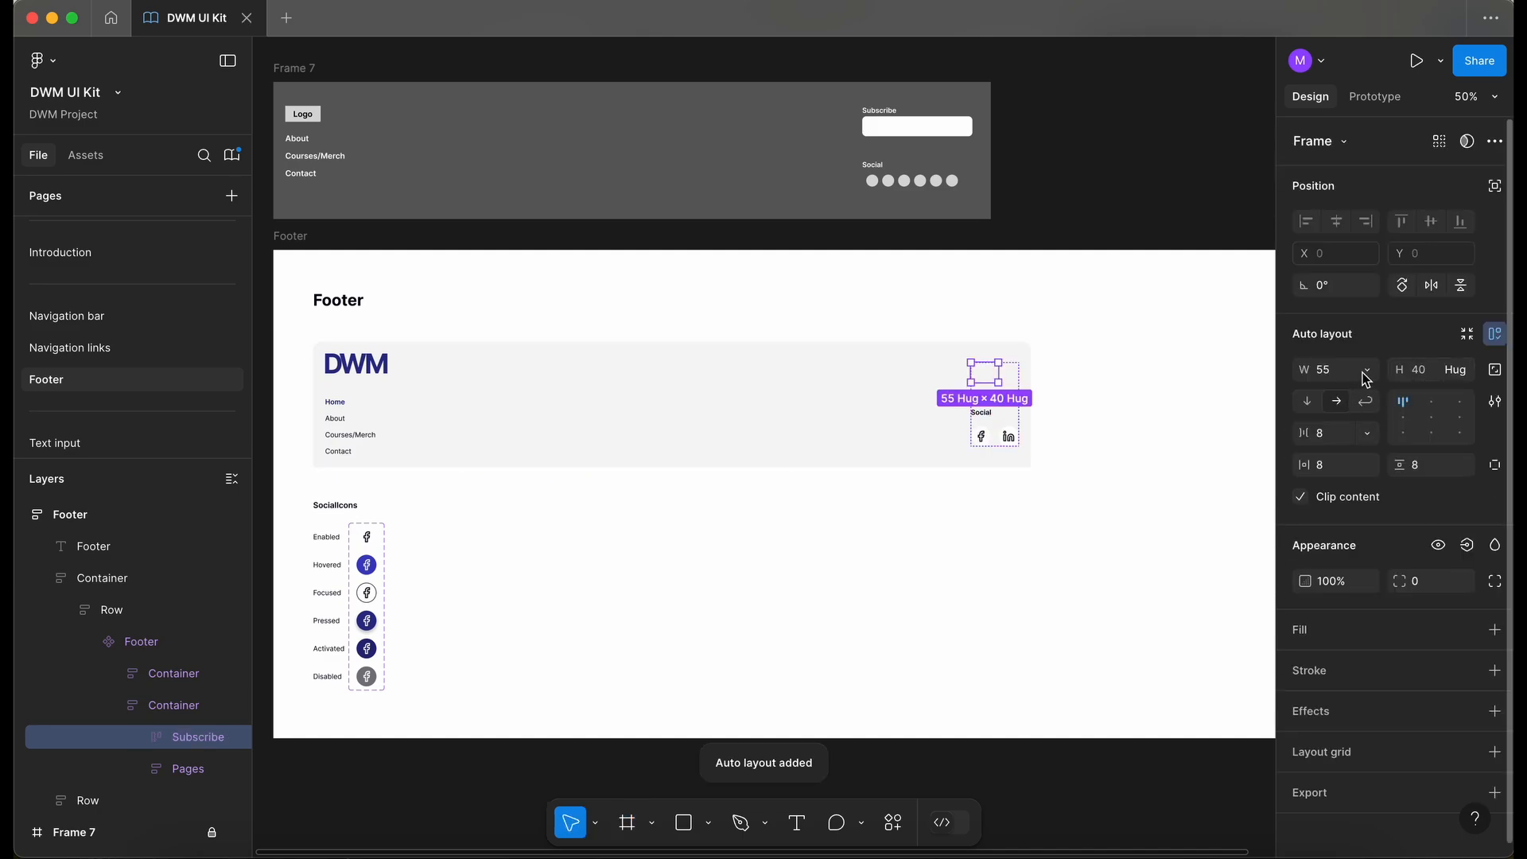
{"action": "left_click", "coordinate": [1366, 370]}
{"action": "left_click", "coordinate": [1362, 390]}
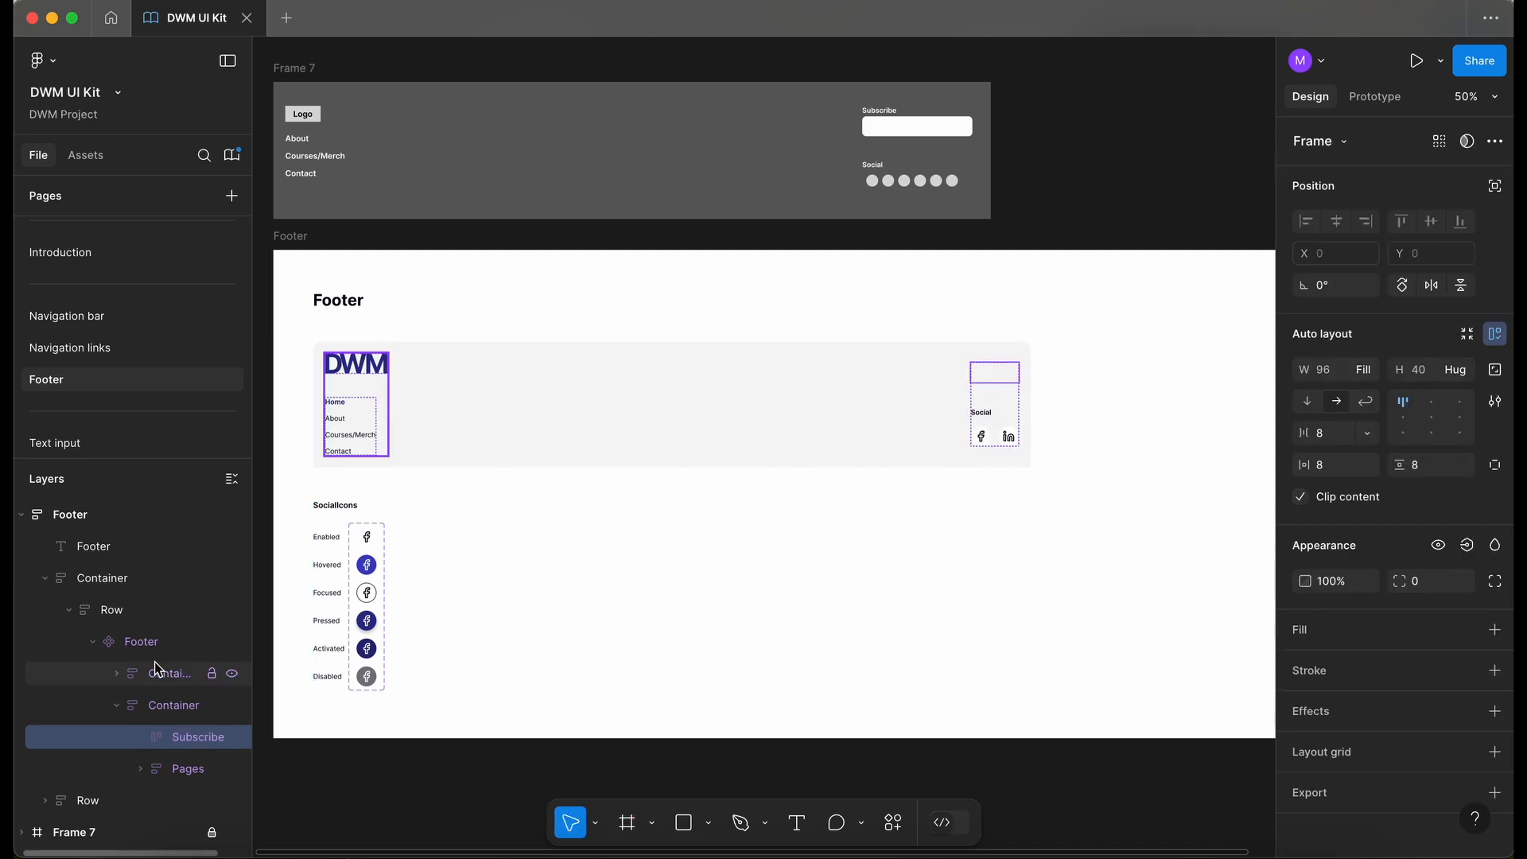
- Paste the TextField instance into the new frame and narrow it to about 200 px wide
{"action": "key", "text": "super+v"}
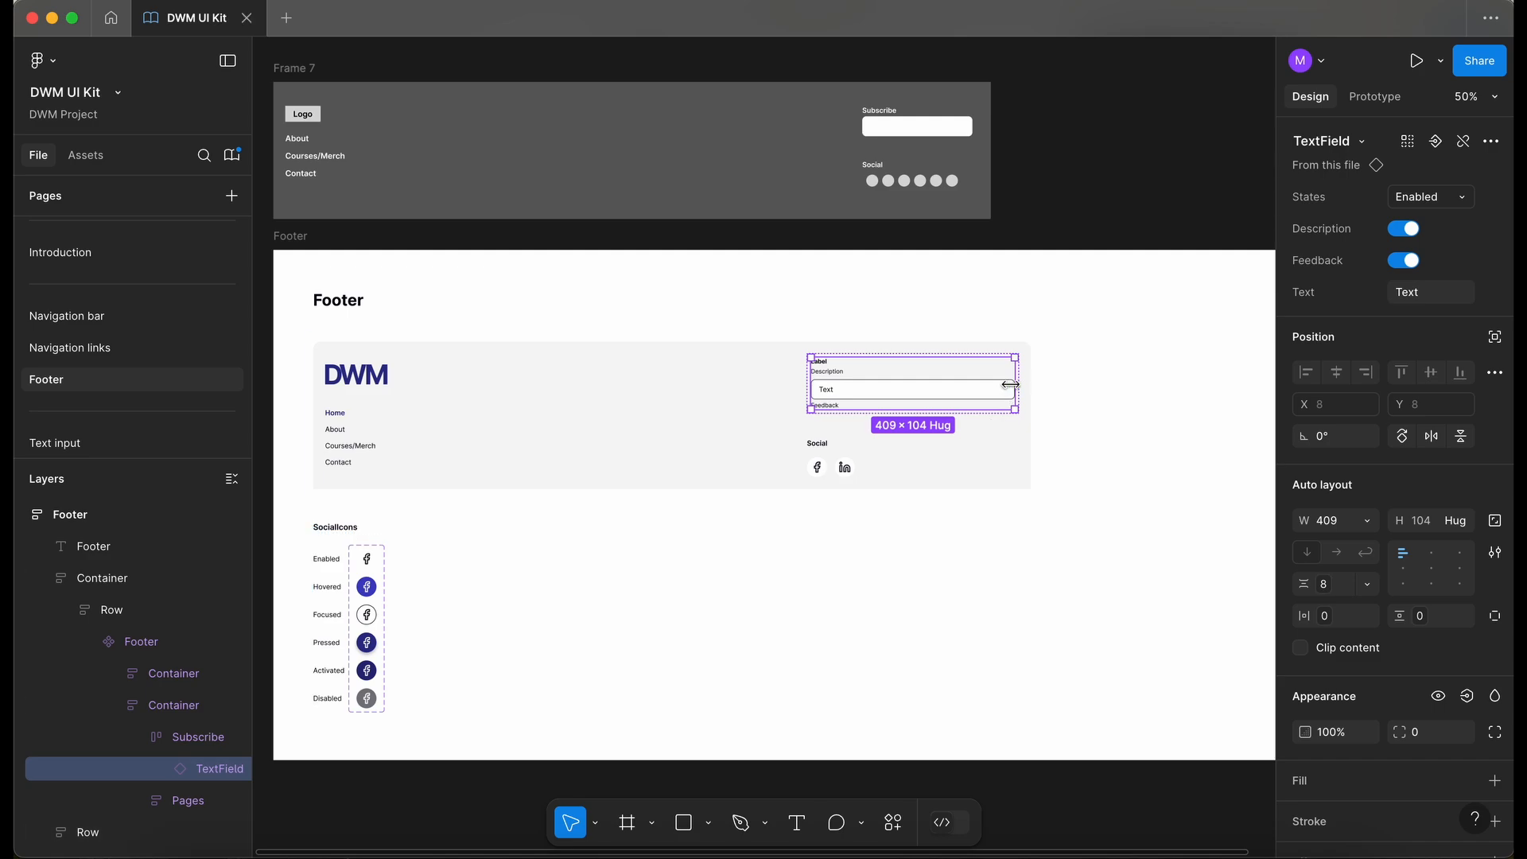
{"action": "scroll", "coordinate": [1010, 385], "scroll_direction": "up", "scroll_amount": 5}
{"action": "left_click_drag", "start_coordinate": [1016, 386], "coordinate": [807, 399]}
{"action": "scroll", "coordinate": [808, 398], "scroll_direction": "up", "scroll_amount": 3}
{"action": "scroll", "coordinate": [808, 399], "scroll_direction": "left", "scroll_amount": 2}
- Turn off the instance's Feedback and Description toggles and change its label to Subscribe
{"action": "left_click", "coordinate": [1404, 260]}
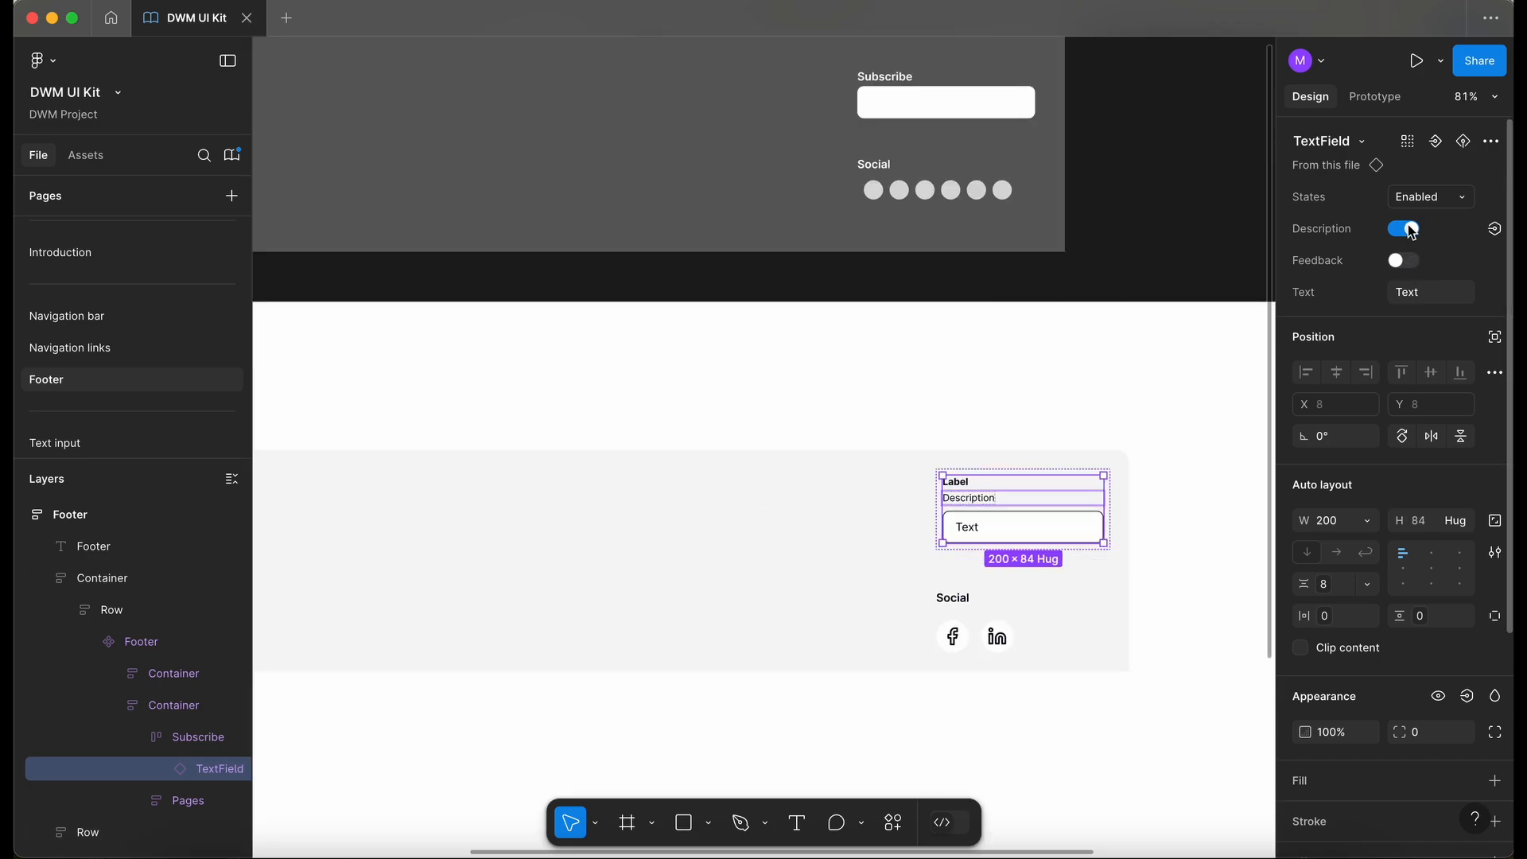
{"action": "left_click", "coordinate": [1404, 230]}
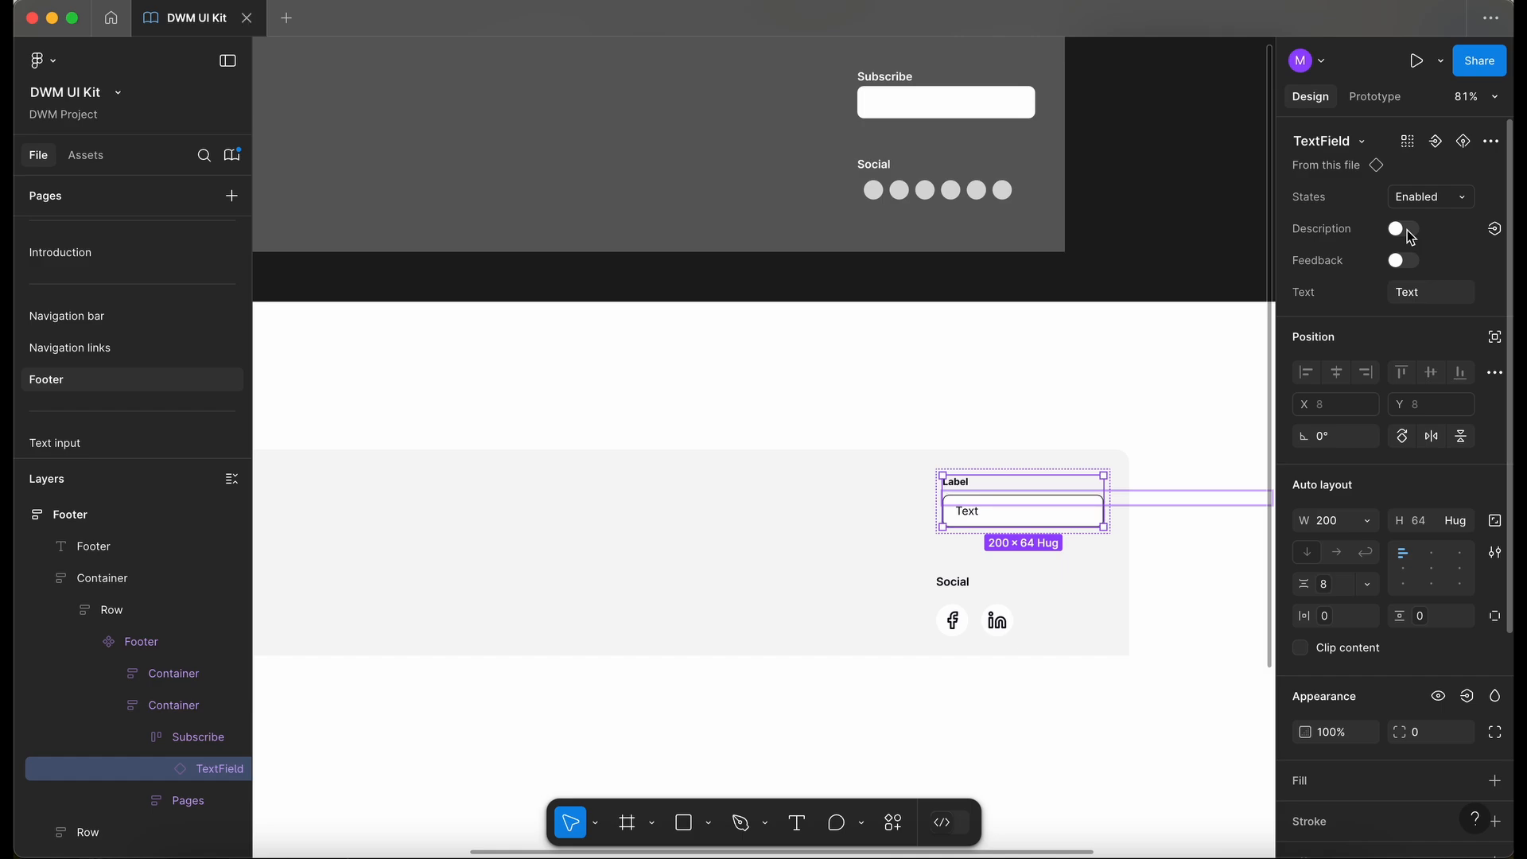
{"action": "double_click", "coordinate": [959, 484]}
{"action": "type", "text": "subsc"}
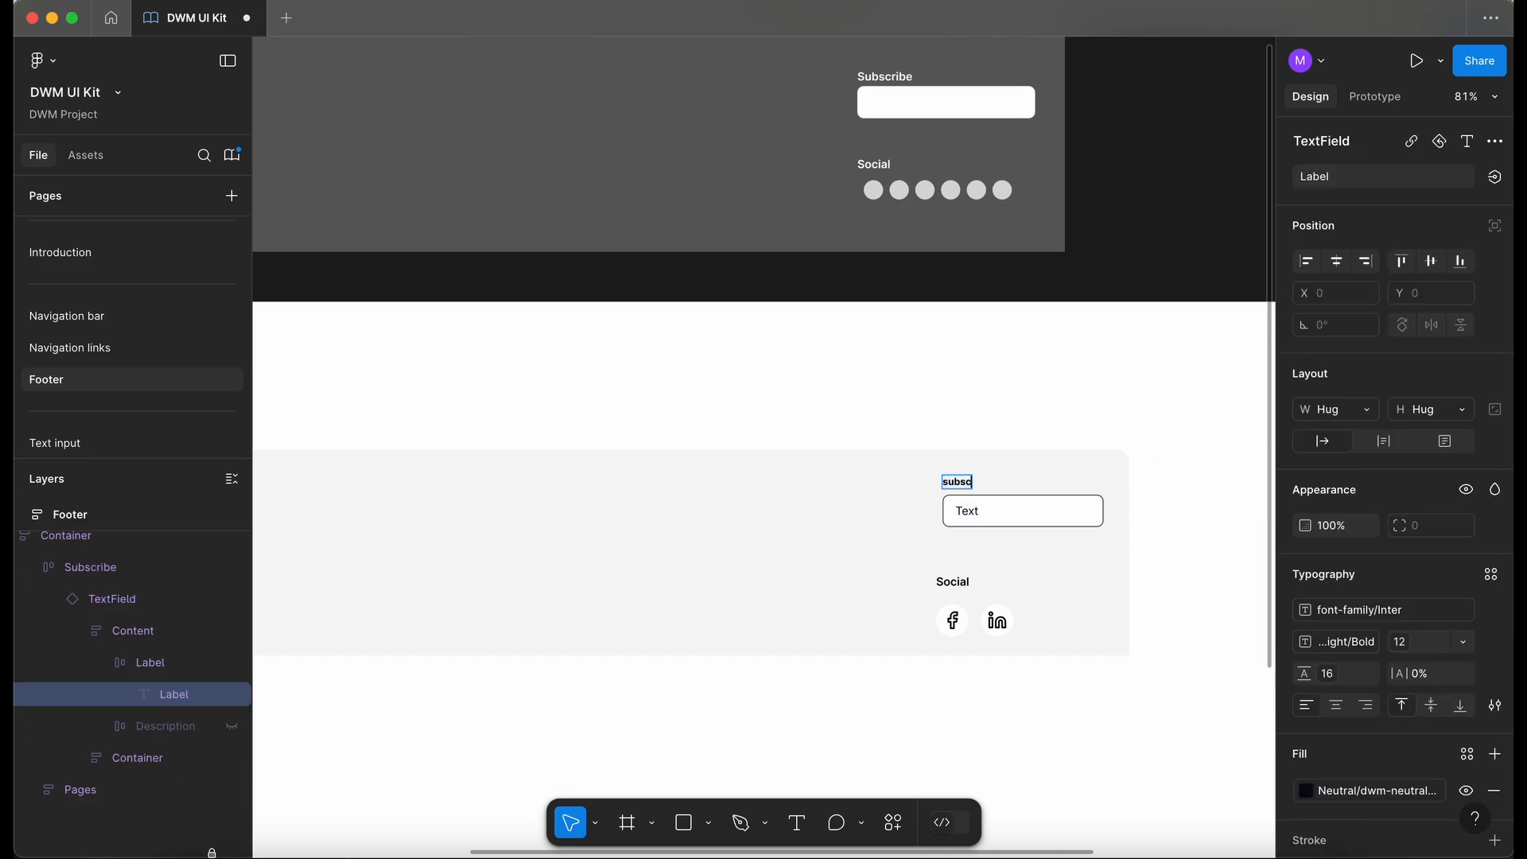
{"action": "type", "text": "be"}
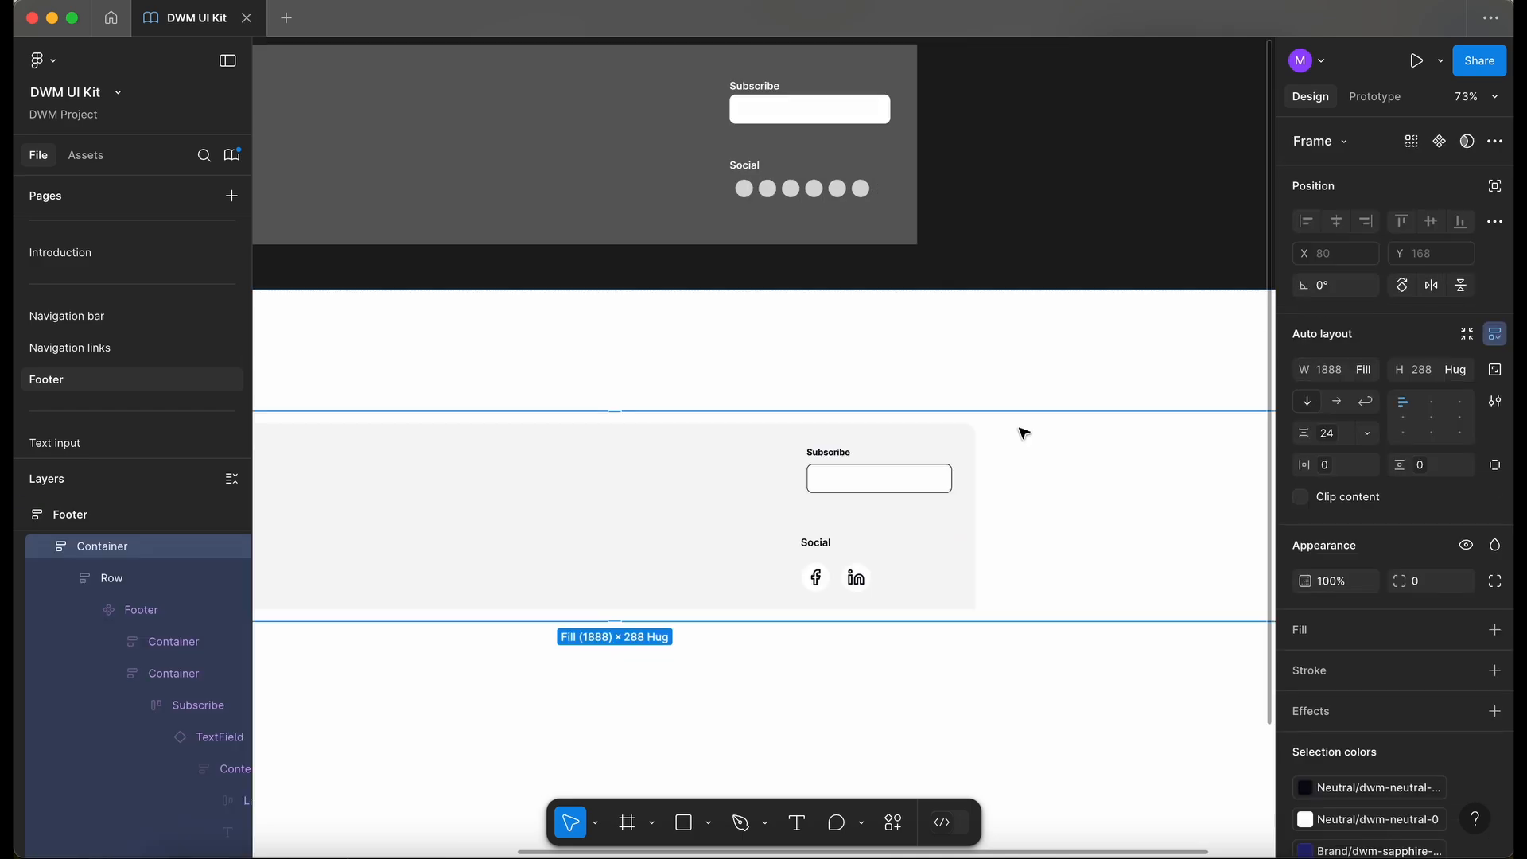
- On the Text input page, unlock the Text field frame and duplicate the Enabled state label, renaming it Placeholder
{"action": "scroll", "coordinate": [1021, 429], "scroll_direction": "down", "scroll_amount": 1}
{"action": "scroll", "coordinate": [1020, 428], "scroll_direction": "left", "scroll_amount": 1}
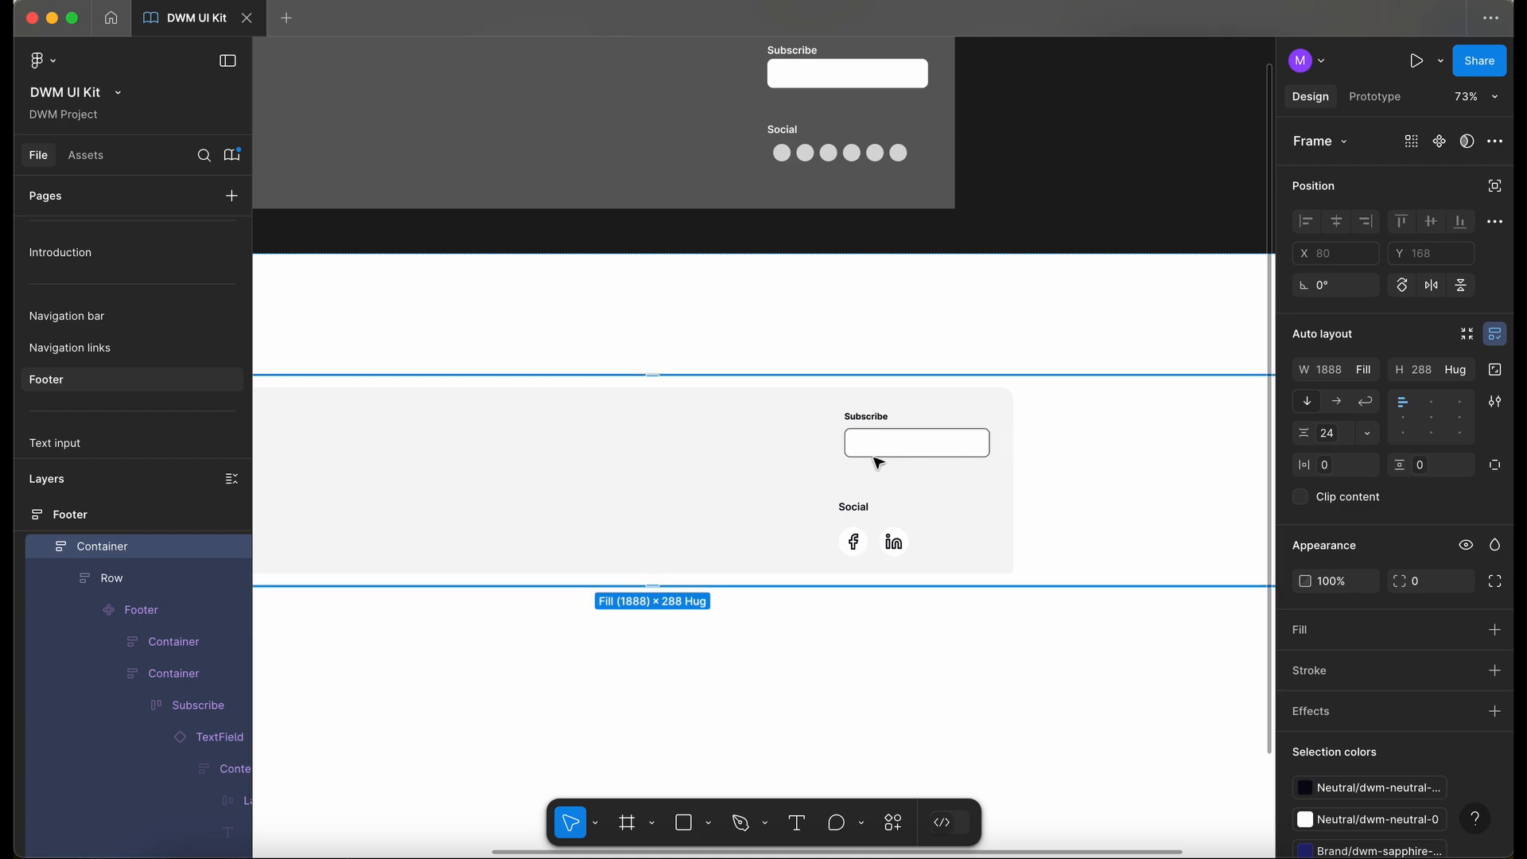
{"action": "scroll", "coordinate": [855, 458], "scroll_direction": "up", "scroll_amount": 2}
{"action": "scroll", "coordinate": [857, 454], "scroll_direction": "right", "scroll_amount": 1}
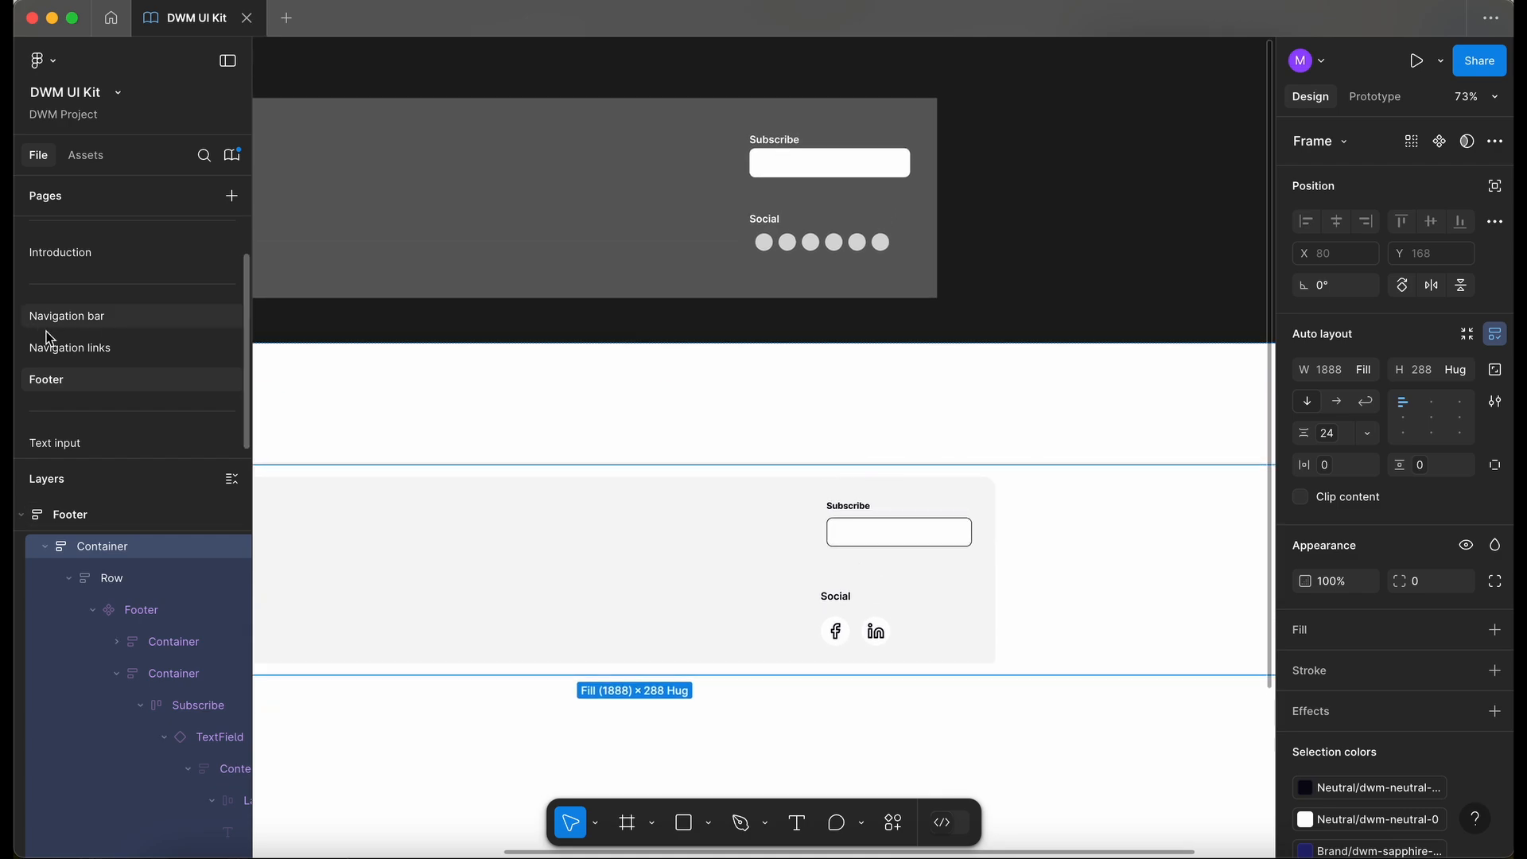
{"action": "left_click", "coordinate": [112, 443]}
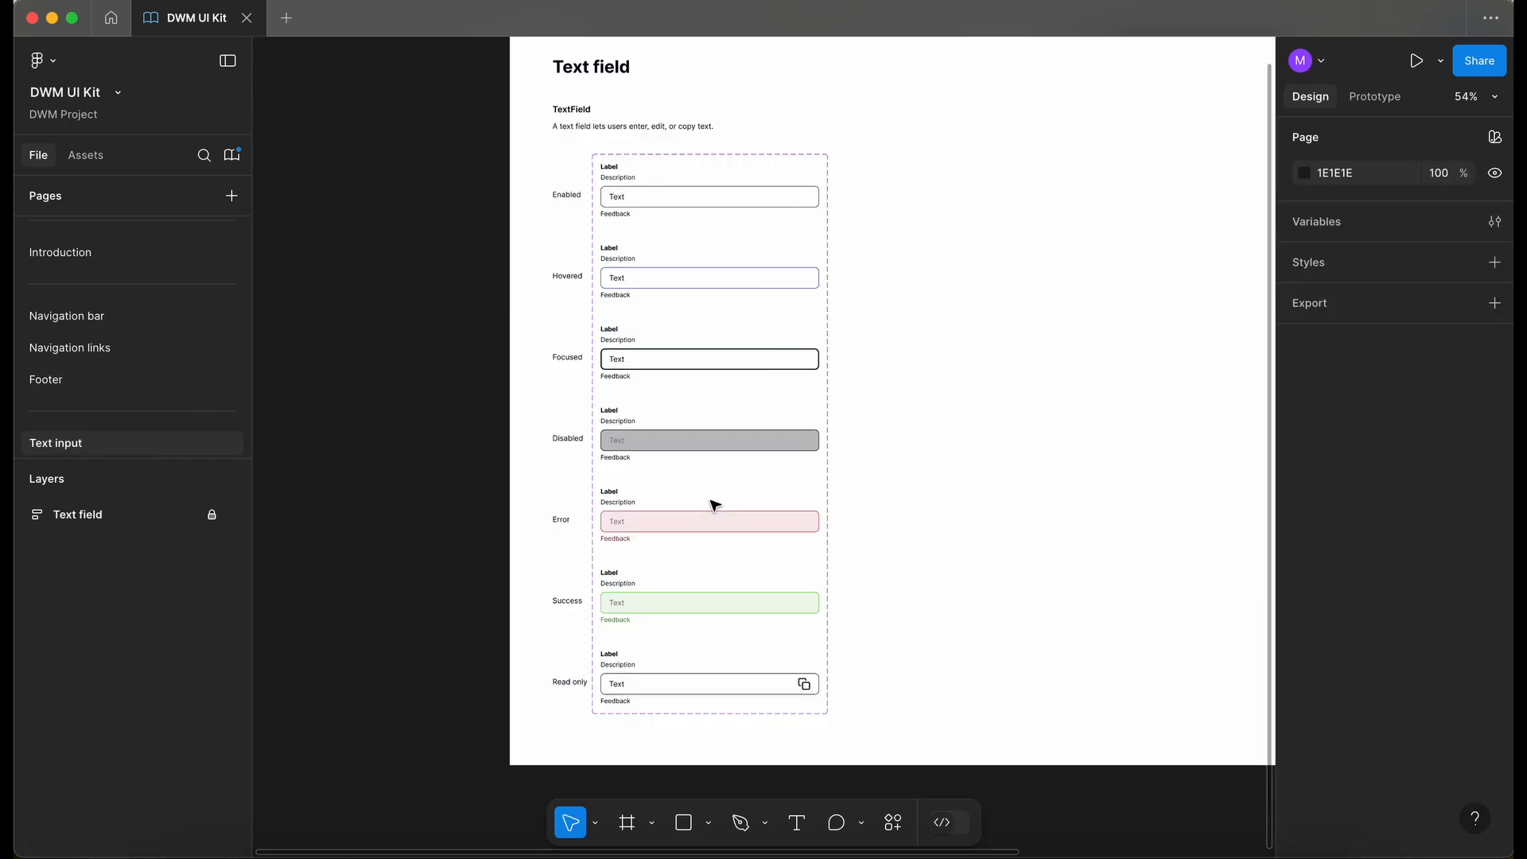
{"action": "left_click", "coordinate": [213, 516]}
{"action": "scroll", "coordinate": [642, 209], "scroll_direction": "up", "scroll_amount": 5}
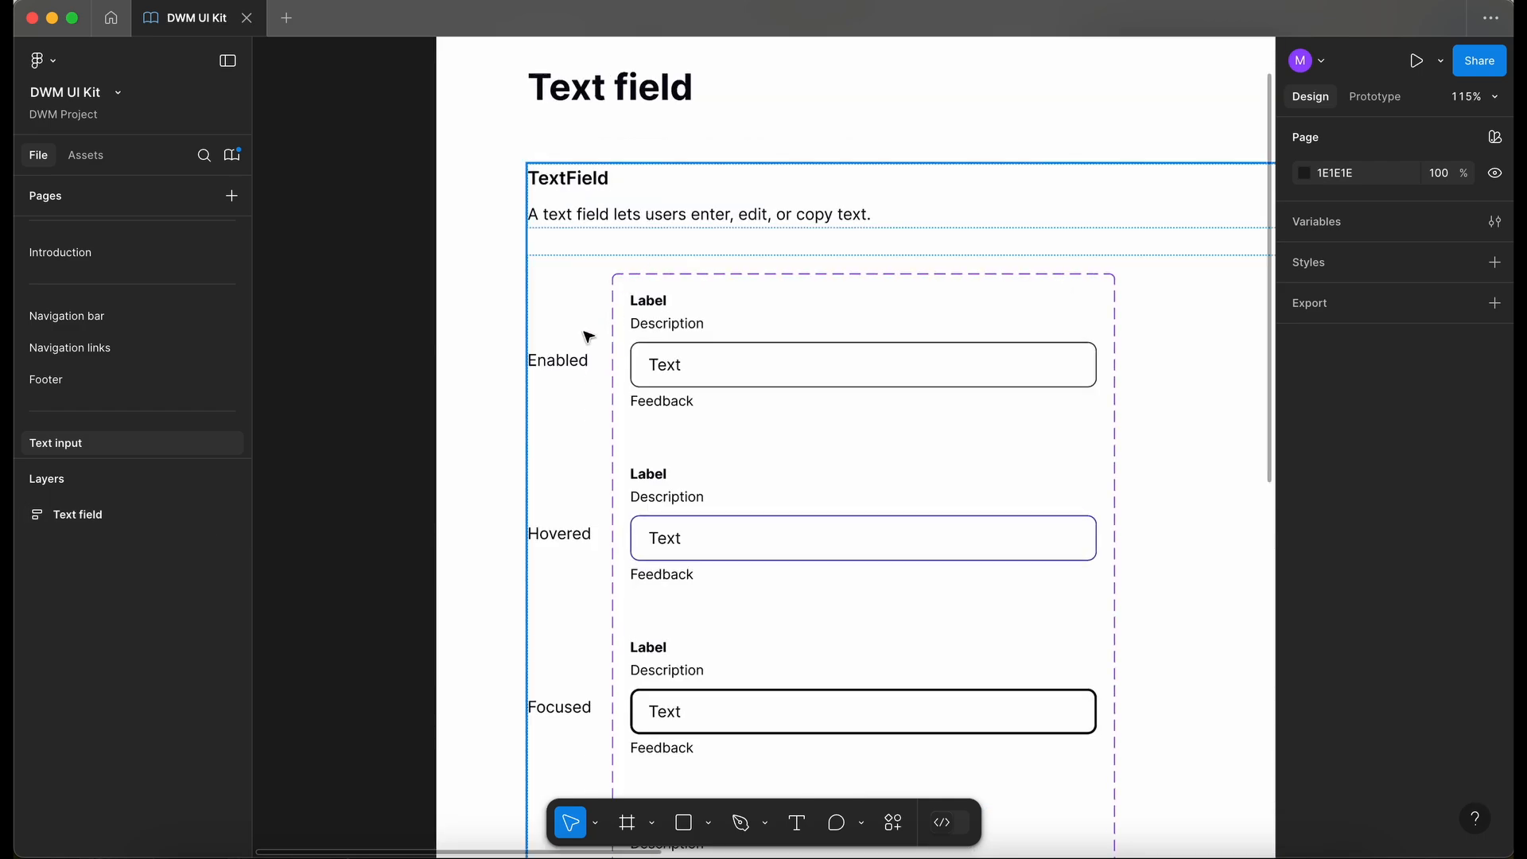
{"action": "triple_click", "coordinate": [562, 368]}
{"action": "left_click", "coordinate": [561, 364]}
{"action": "key", "text": "ctrl+d"}
{"action": "double_click", "coordinate": [562, 364]}
{"action": "type", "text": "Placeholder"}
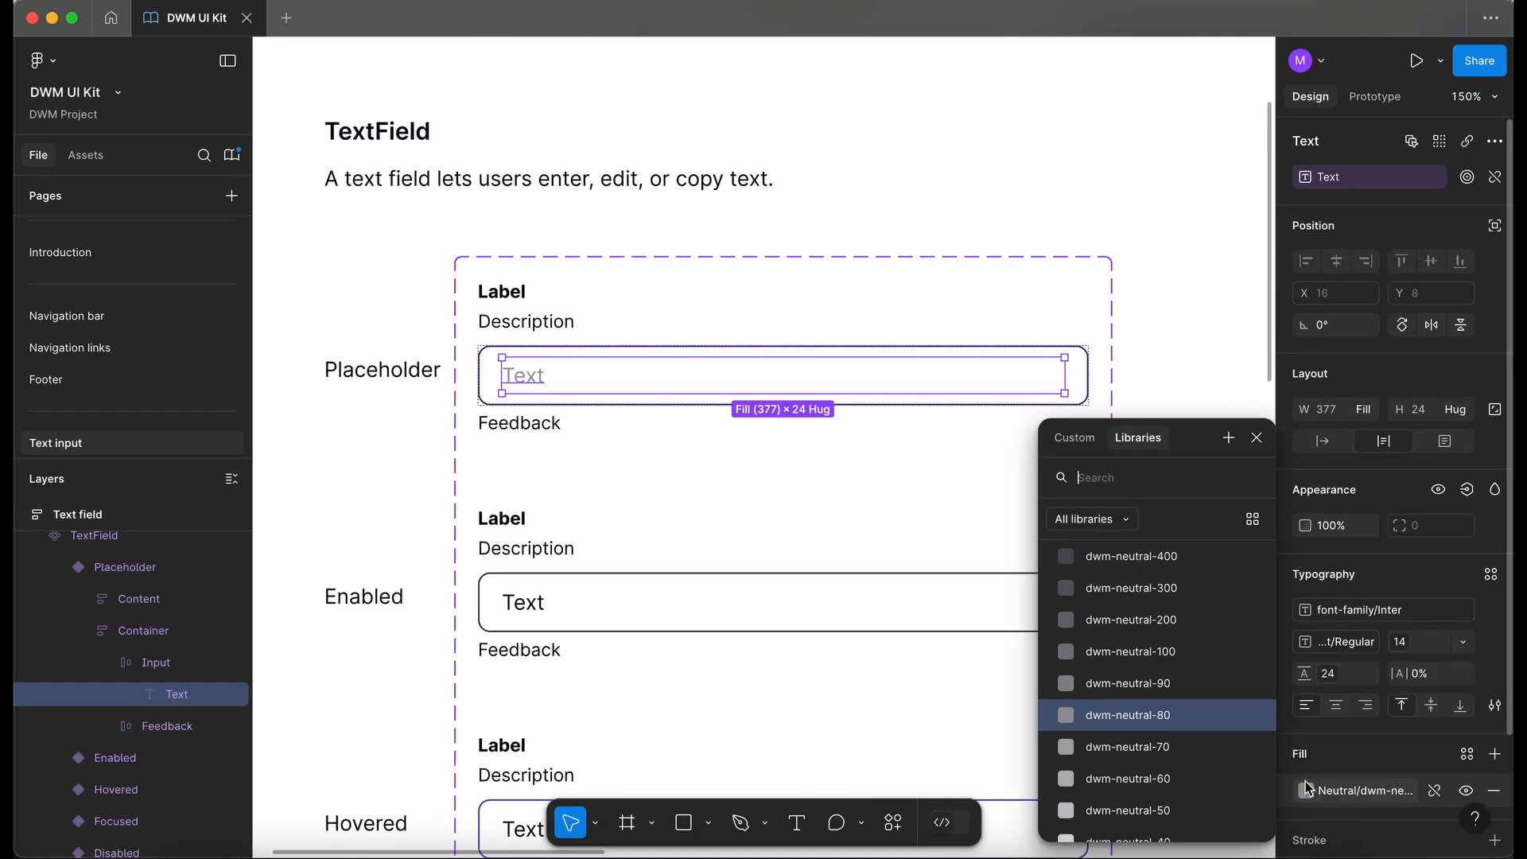
- Select the placeholder variant's text, then relock the Text field documentation frame
{"action": "left_click", "coordinate": [283, 428]}
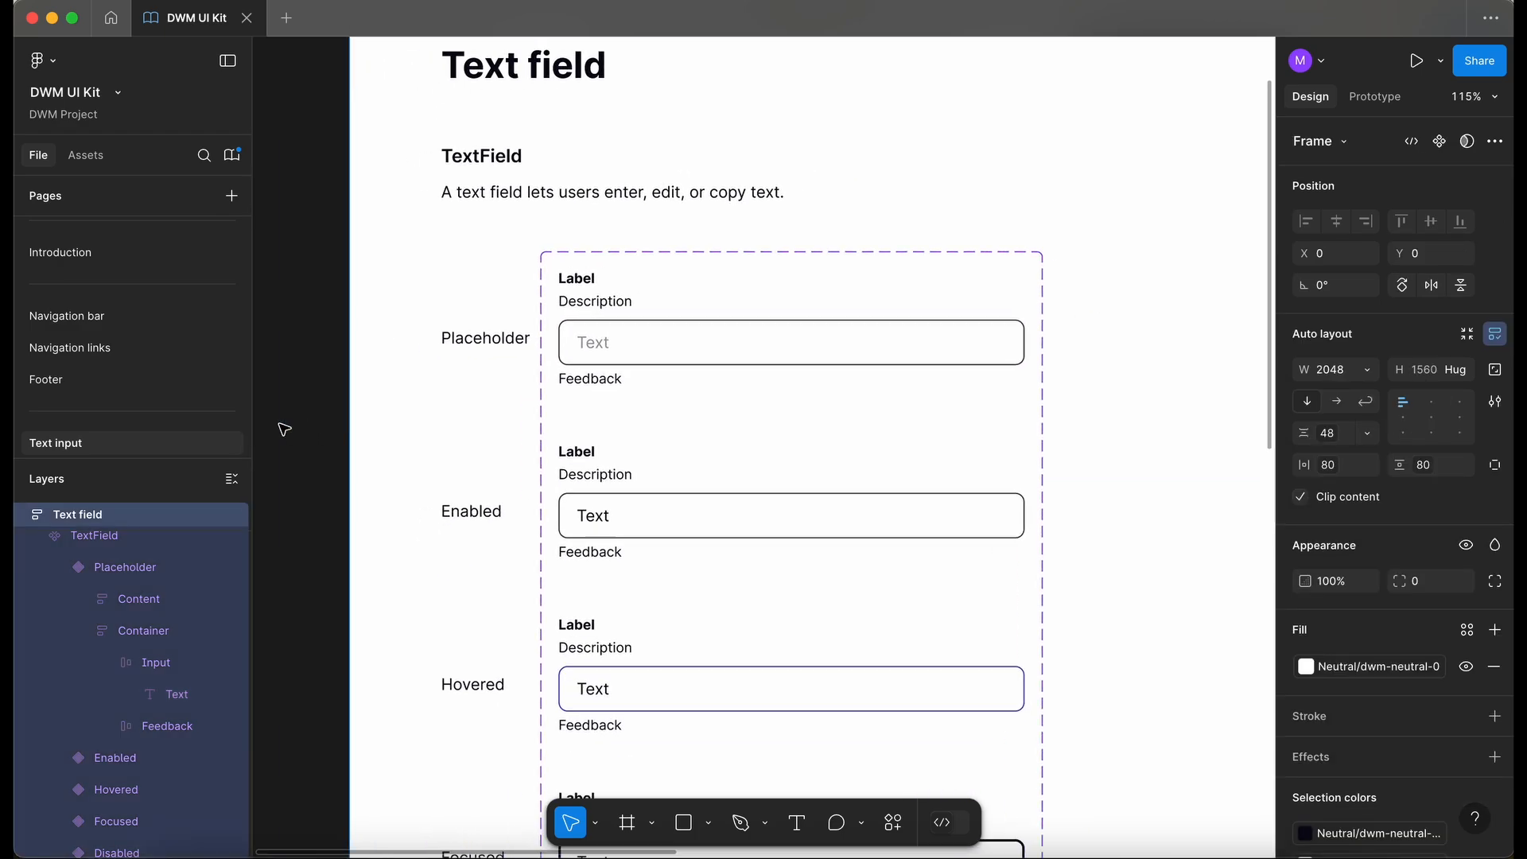
{"action": "left_click", "coordinate": [592, 342], "text": "super"}
{"action": "scroll", "coordinate": [140, 652], "scroll_direction": "up", "scroll_amount": 5}
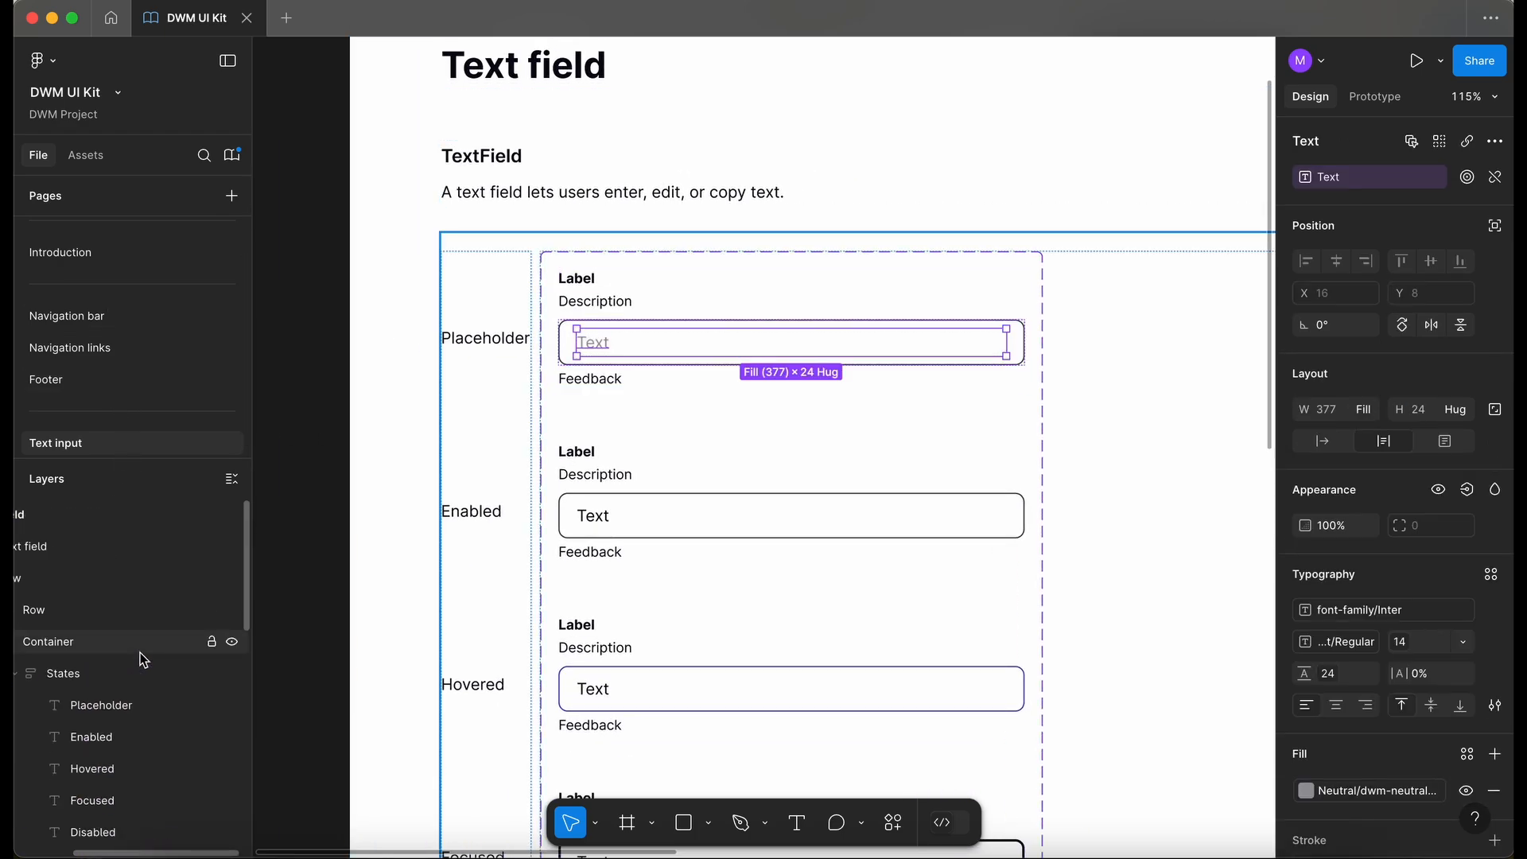
{"action": "left_click", "coordinate": [211, 515]}
{"action": "scroll", "coordinate": [419, 495], "scroll_direction": "down", "scroll_amount": 5}
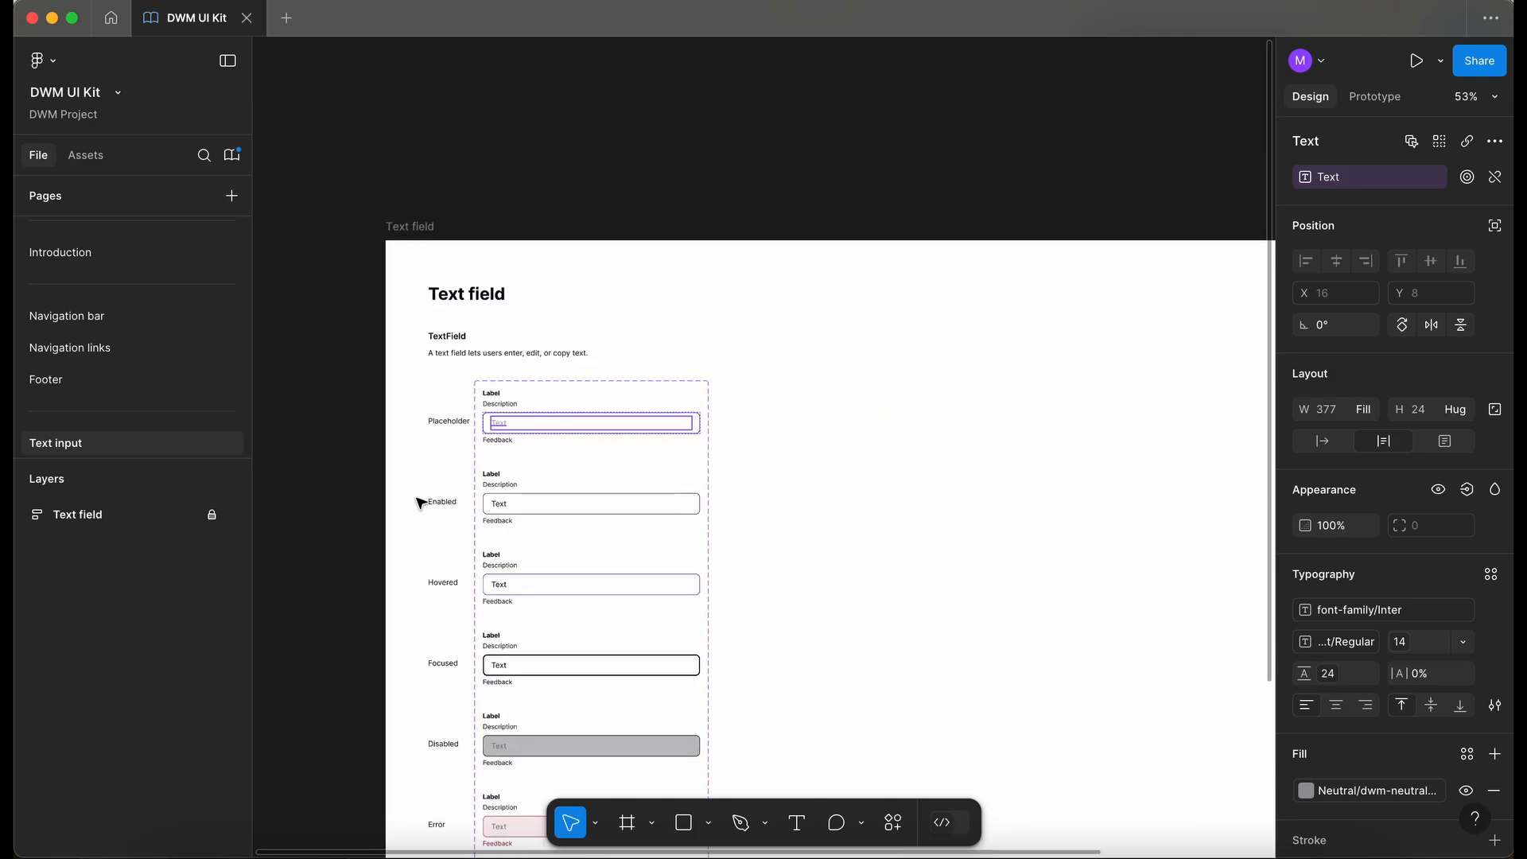
{"action": "left_click", "coordinate": [333, 544]}
- On the Footer page, switch the Subscribe text field instance to the Placeholder state
{"action": "left_click", "coordinate": [137, 371]}
{"action": "scroll", "coordinate": [586, 452], "scroll_direction": "down", "scroll_amount": 1}
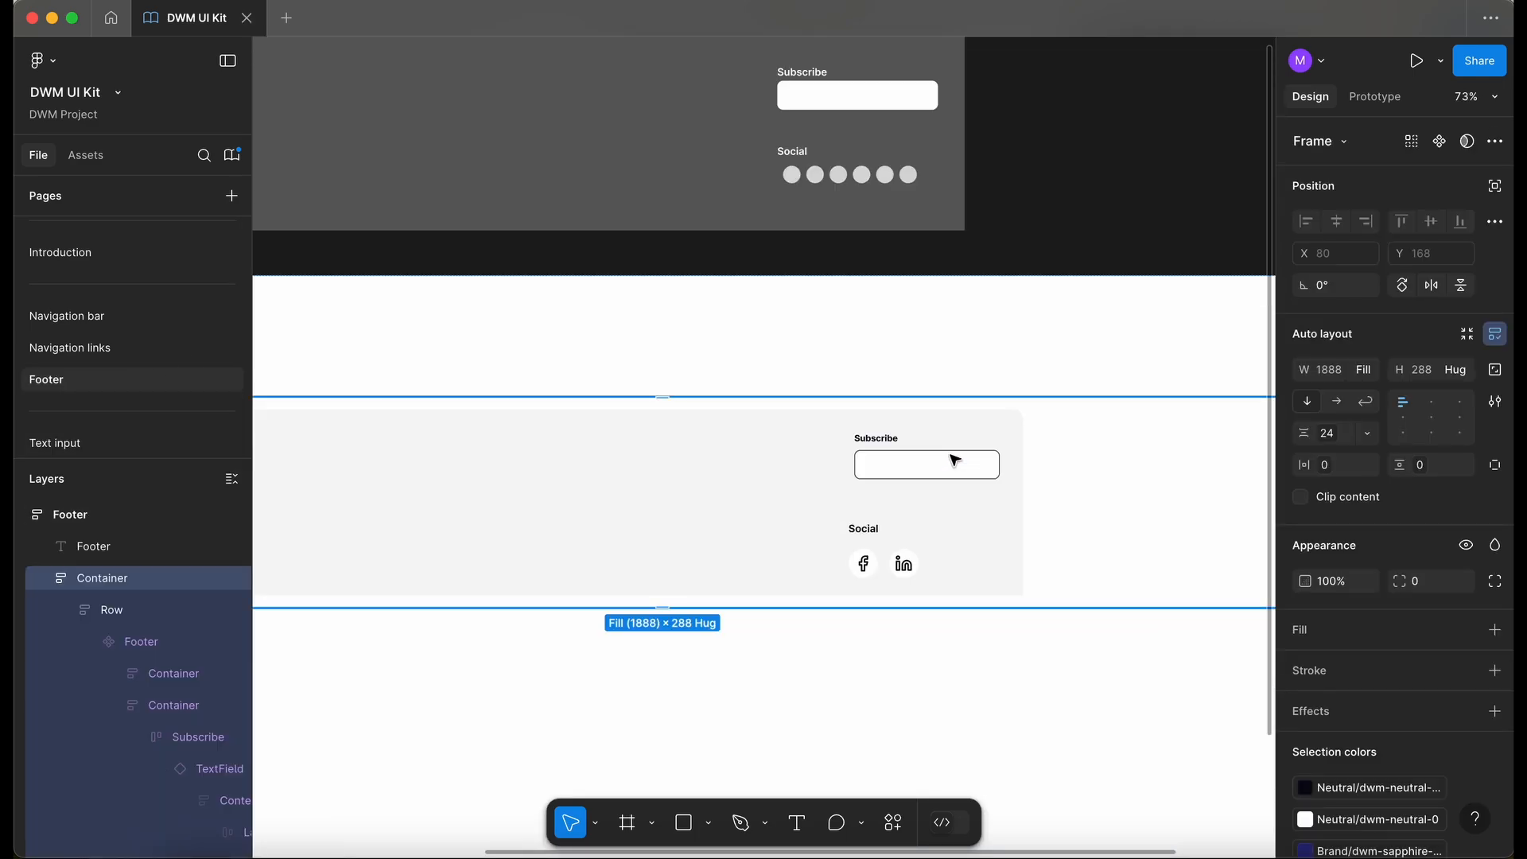
{"action": "double_click", "coordinate": [951, 456]}
{"action": "double_click", "coordinate": [951, 456]}
{"action": "double_click", "coordinate": [951, 455]}
{"action": "double_click", "coordinate": [954, 460]}
{"action": "scroll", "coordinate": [954, 459], "scroll_direction": "up", "scroll_amount": 3}
{"action": "left_click", "coordinate": [1424, 197]}
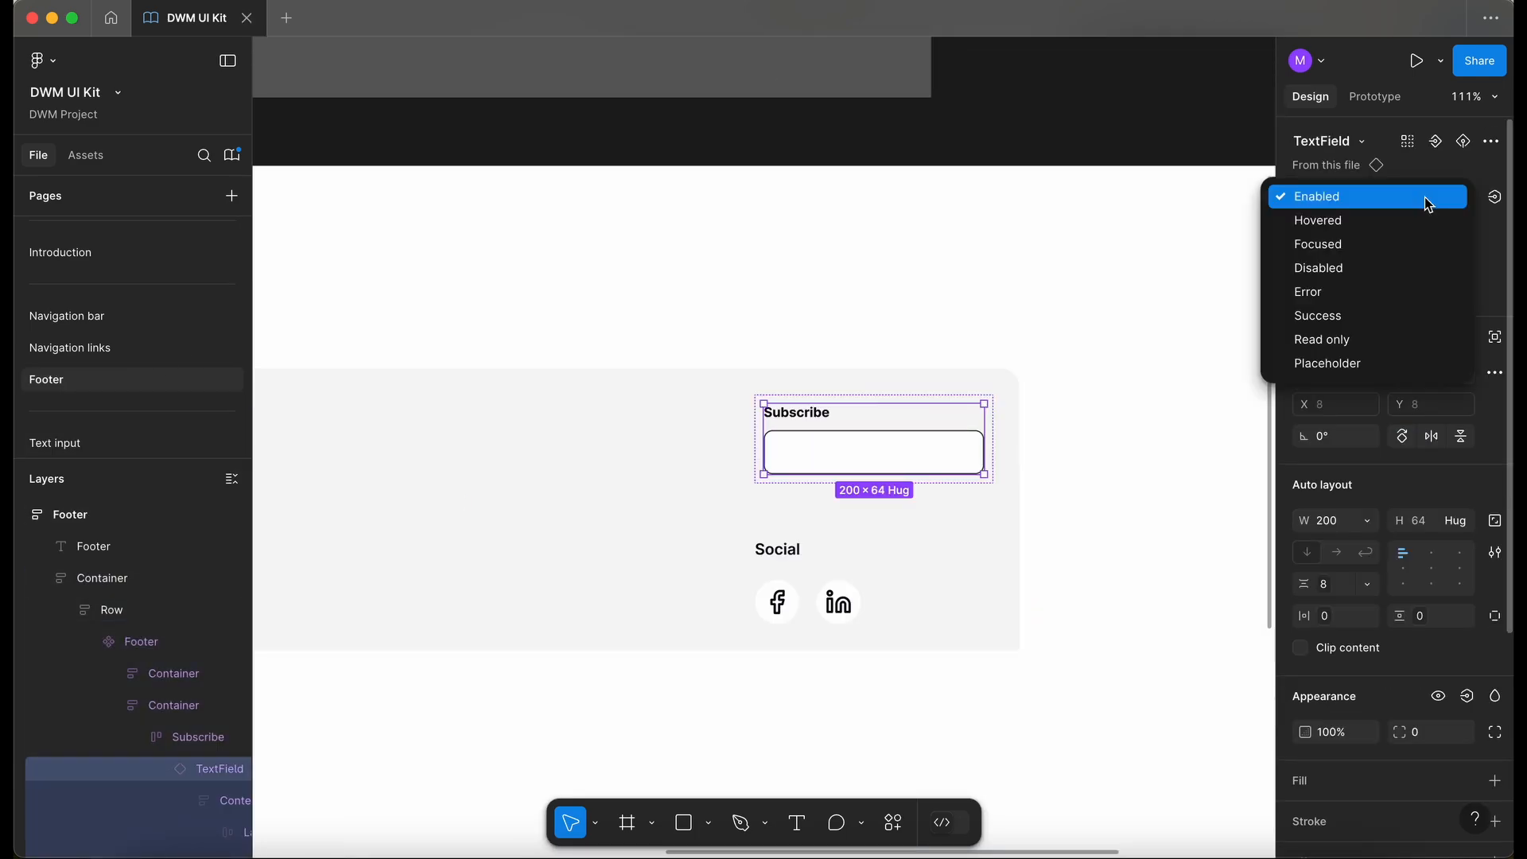
{"action": "left_click", "coordinate": [1386, 365]}
- Reset the input text's overrides and set the placeholder text to Enter email
{"action": "right_click", "coordinate": [274, 803]}
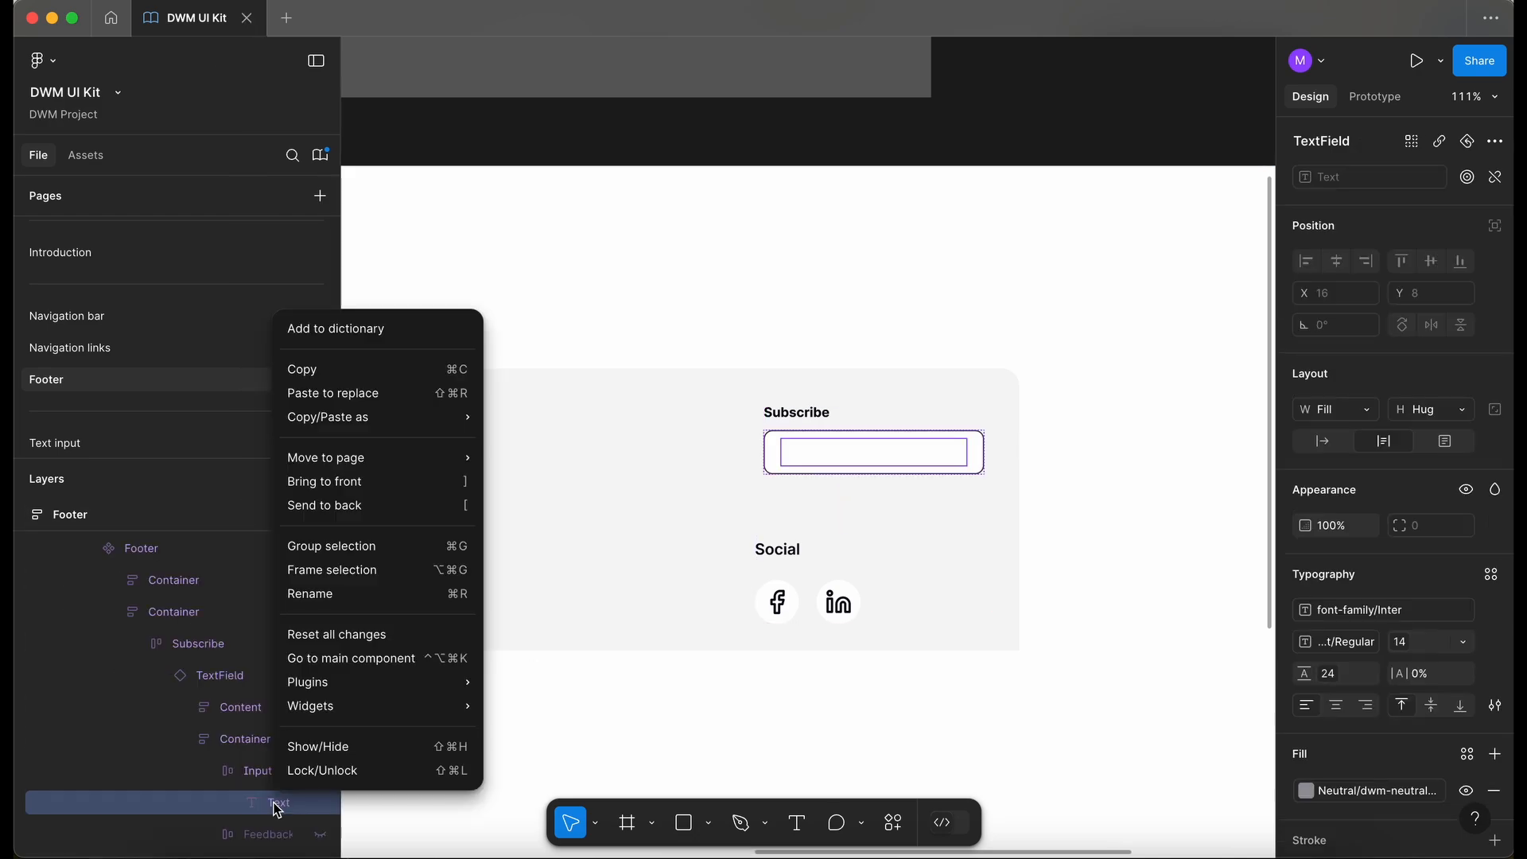
{"action": "left_click", "coordinate": [331, 637]}
{"action": "double_click", "coordinate": [805, 459]}
{"action": "type", "text": "Enter email"}
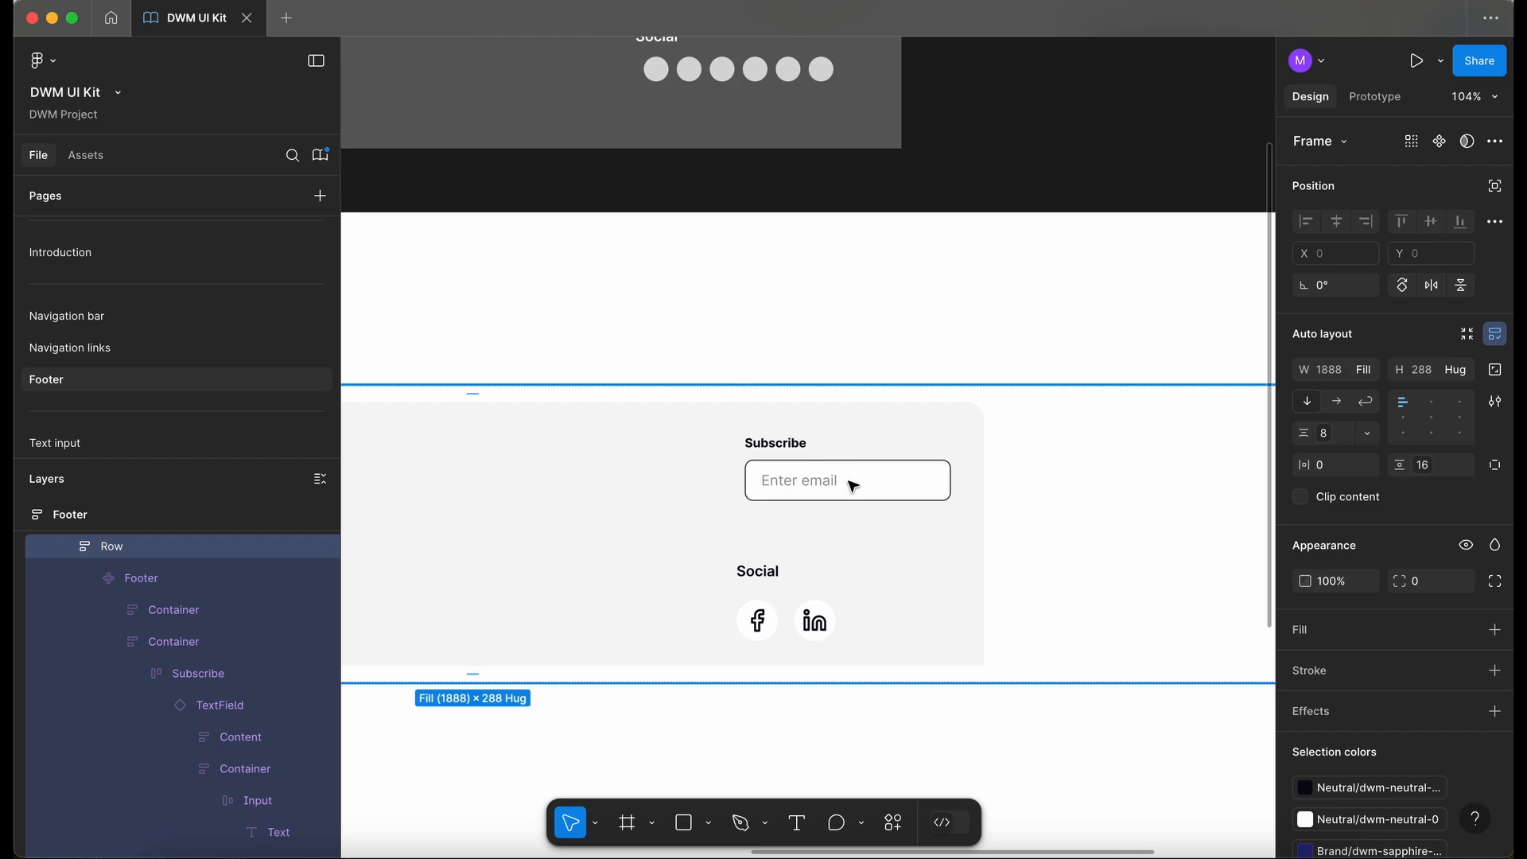
- Set the Subscribe frame's horizontal and vertical padding to the 0px spacing variable
{"action": "scroll", "coordinate": [850, 507], "scroll_direction": "up", "scroll_amount": 2}
{"action": "scroll", "coordinate": [850, 506], "scroll_direction": "left", "scroll_amount": 2}
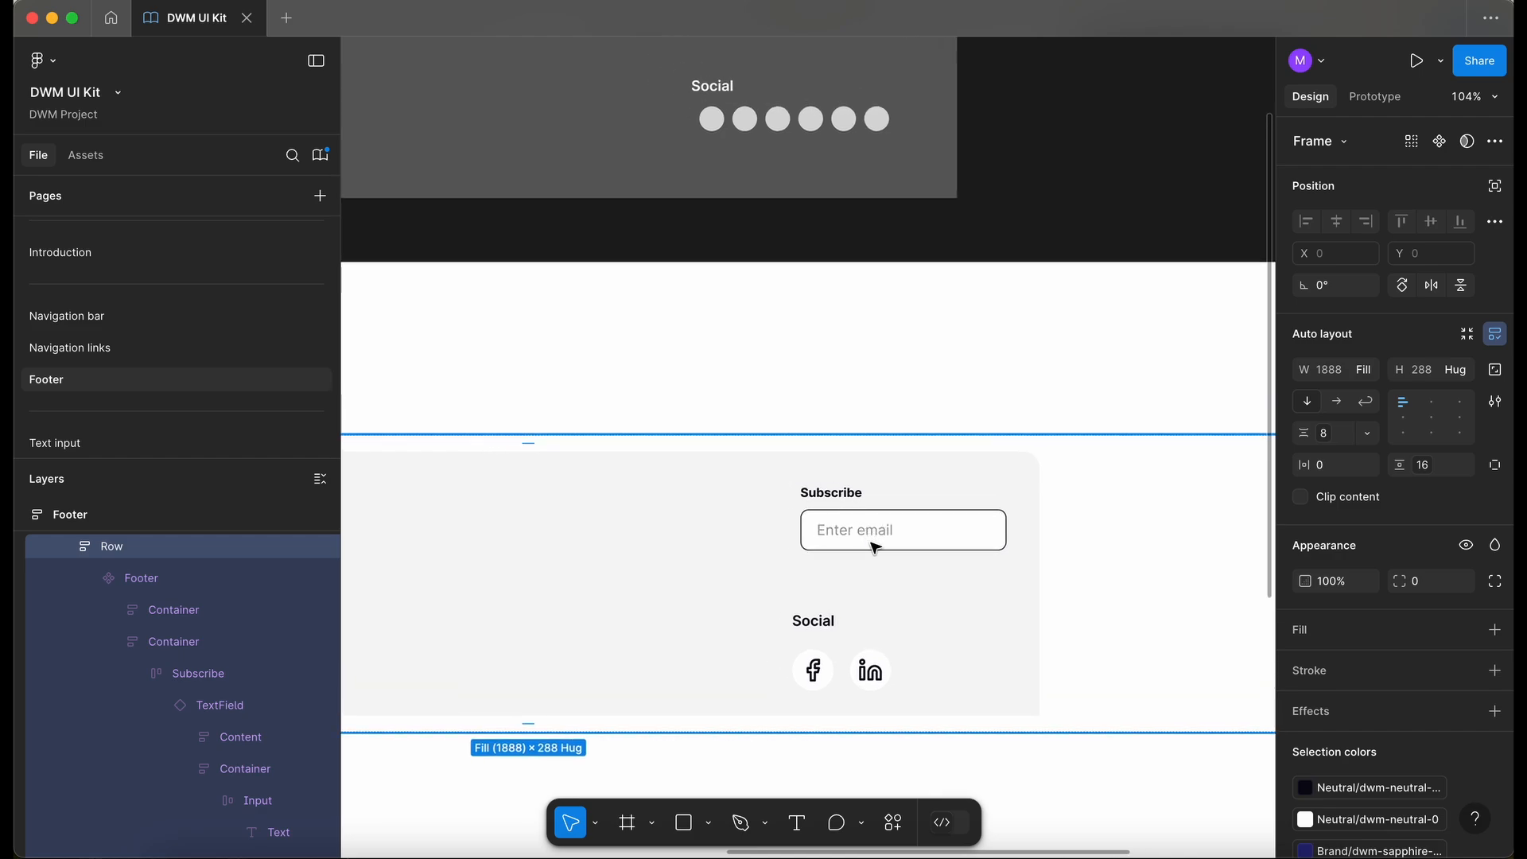
{"action": "scroll", "coordinate": [855, 541], "scroll_direction": "up", "scroll_amount": 5}
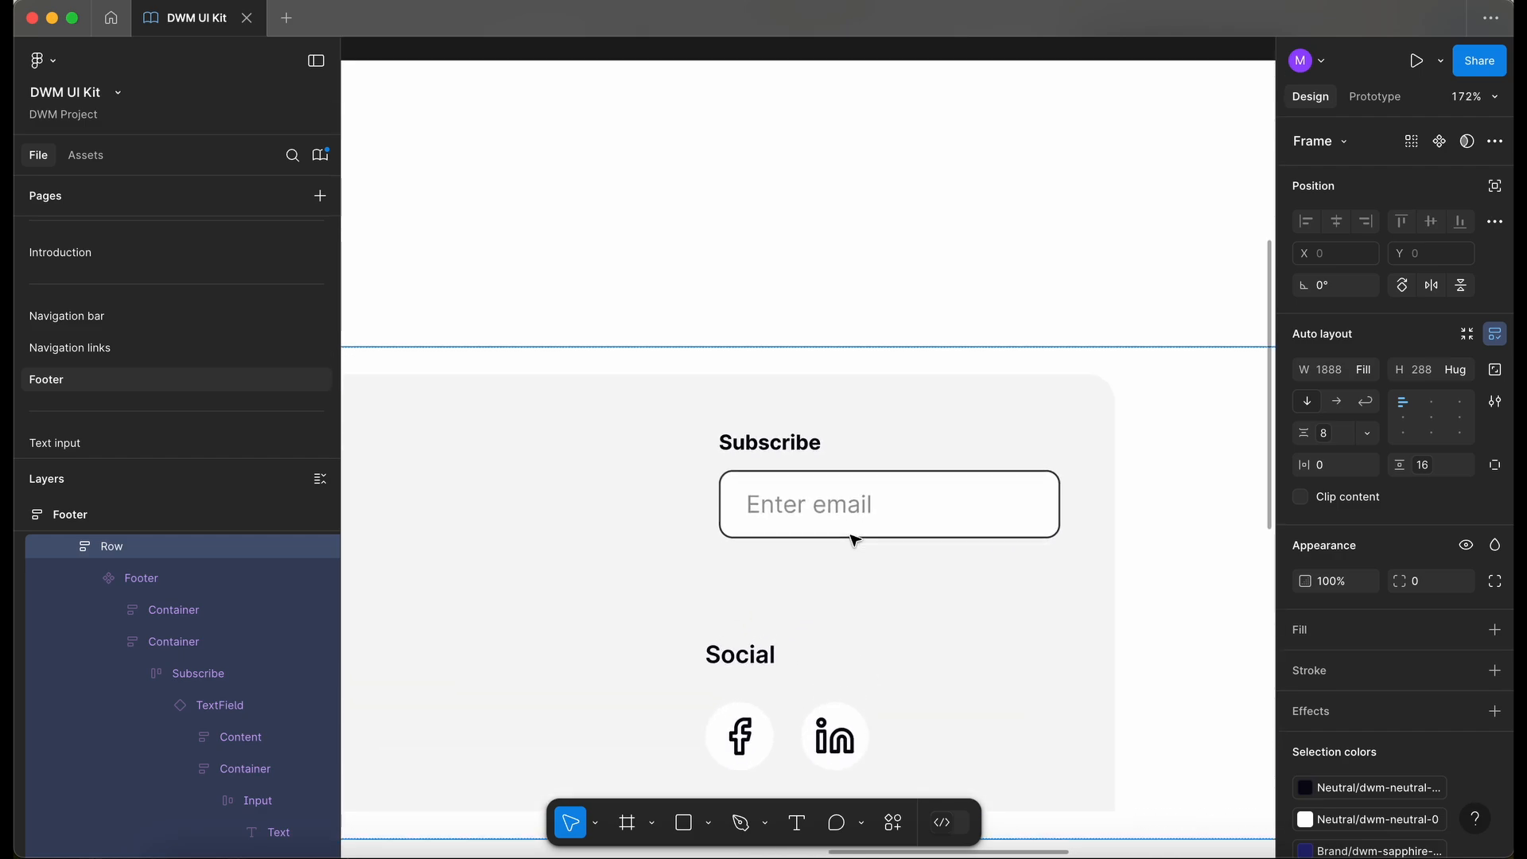
{"action": "scroll", "coordinate": [790, 523], "scroll_direction": "down", "scroll_amount": 5}
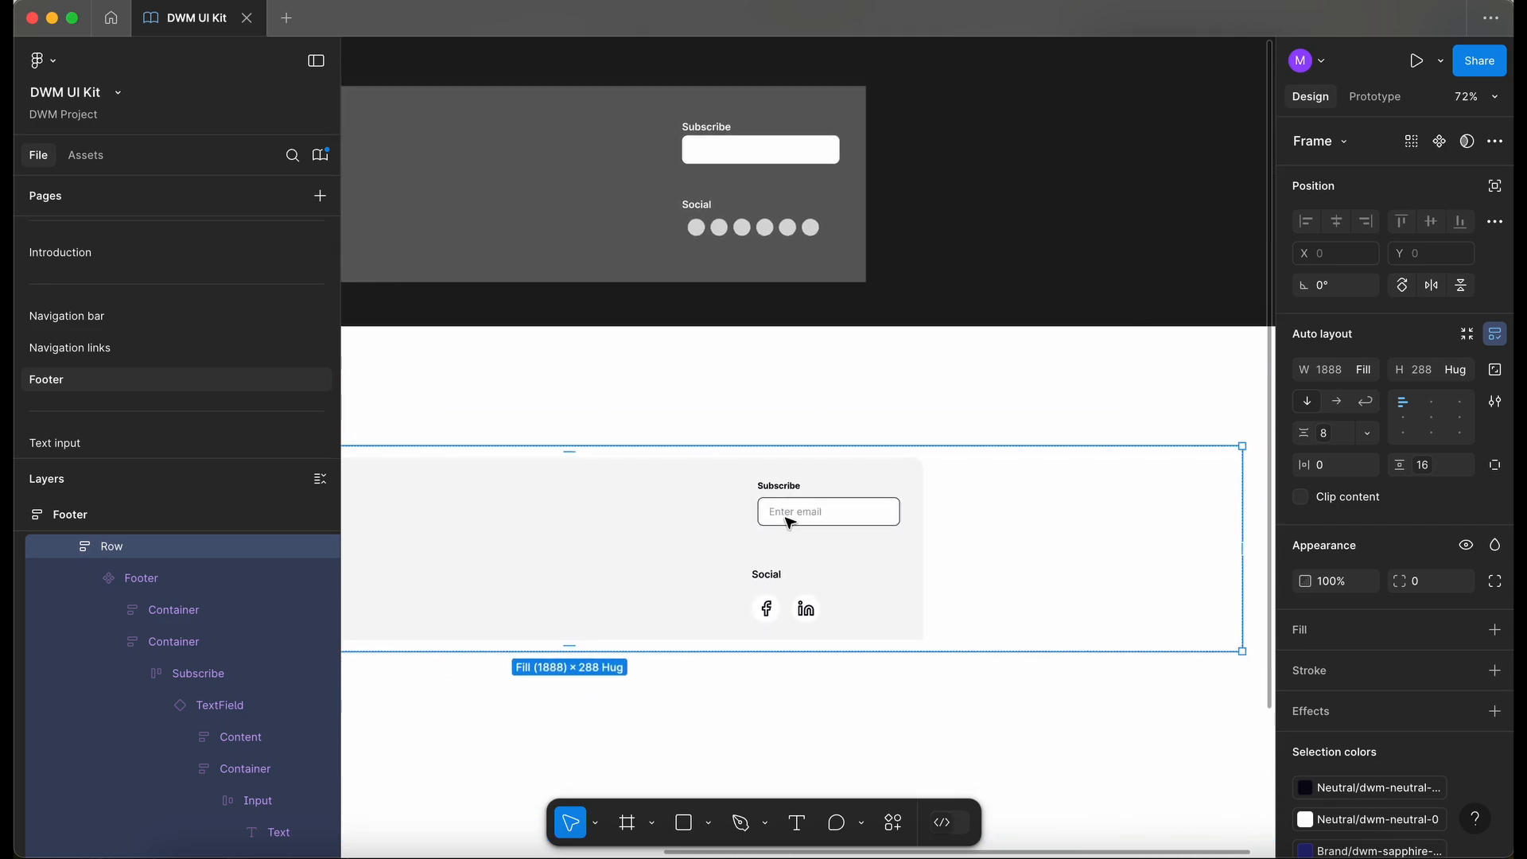
{"action": "scroll", "coordinate": [790, 523], "scroll_direction": "left", "scroll_amount": 3}
{"action": "scroll", "coordinate": [788, 523], "scroll_direction": "down", "scroll_amount": 3}
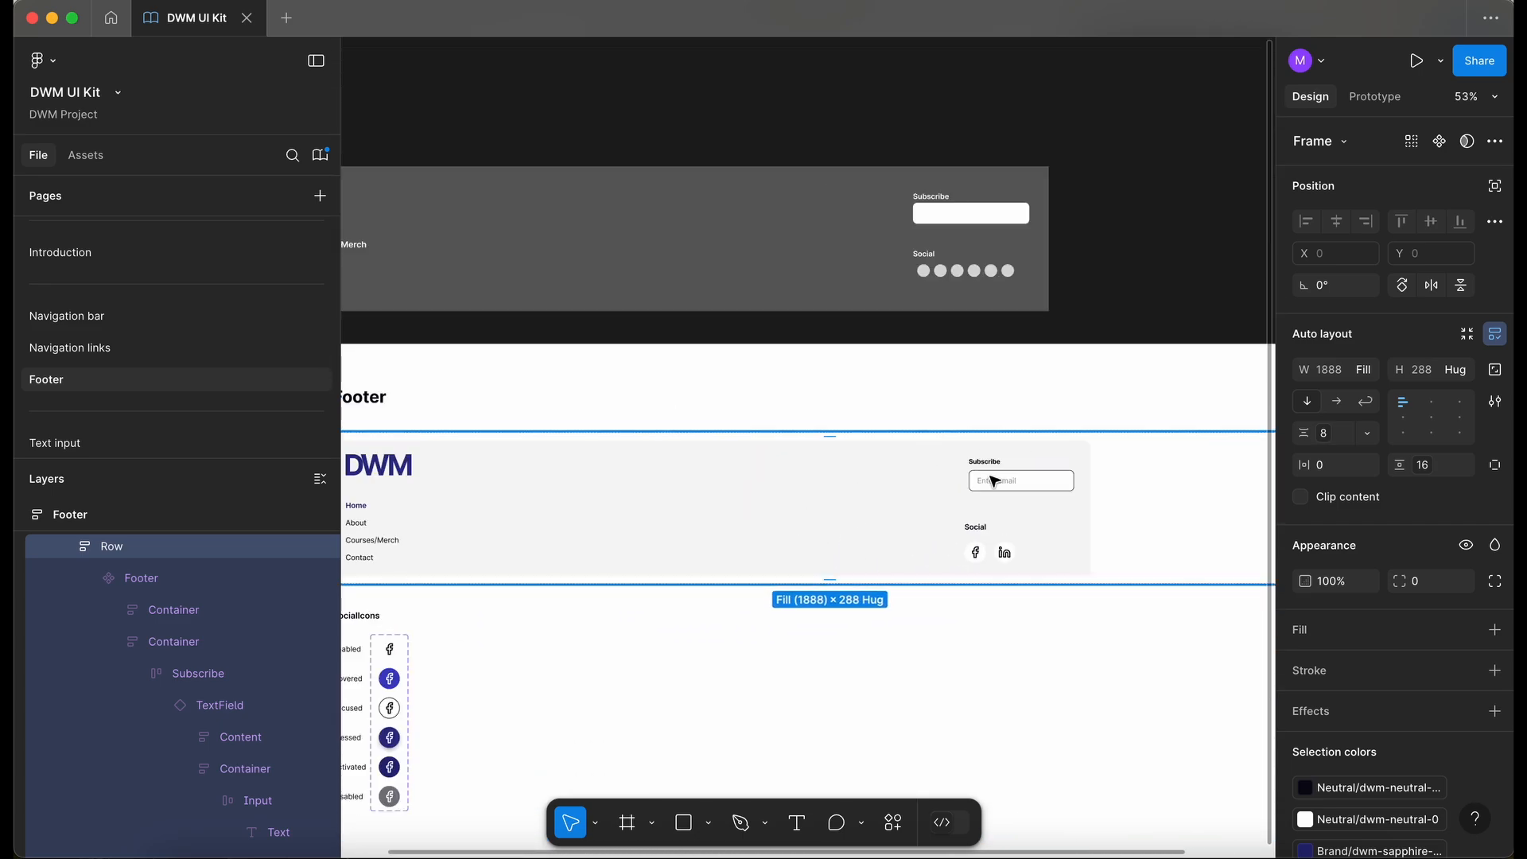
{"action": "scroll", "coordinate": [879, 446], "scroll_direction": "down", "scroll_amount": 3}
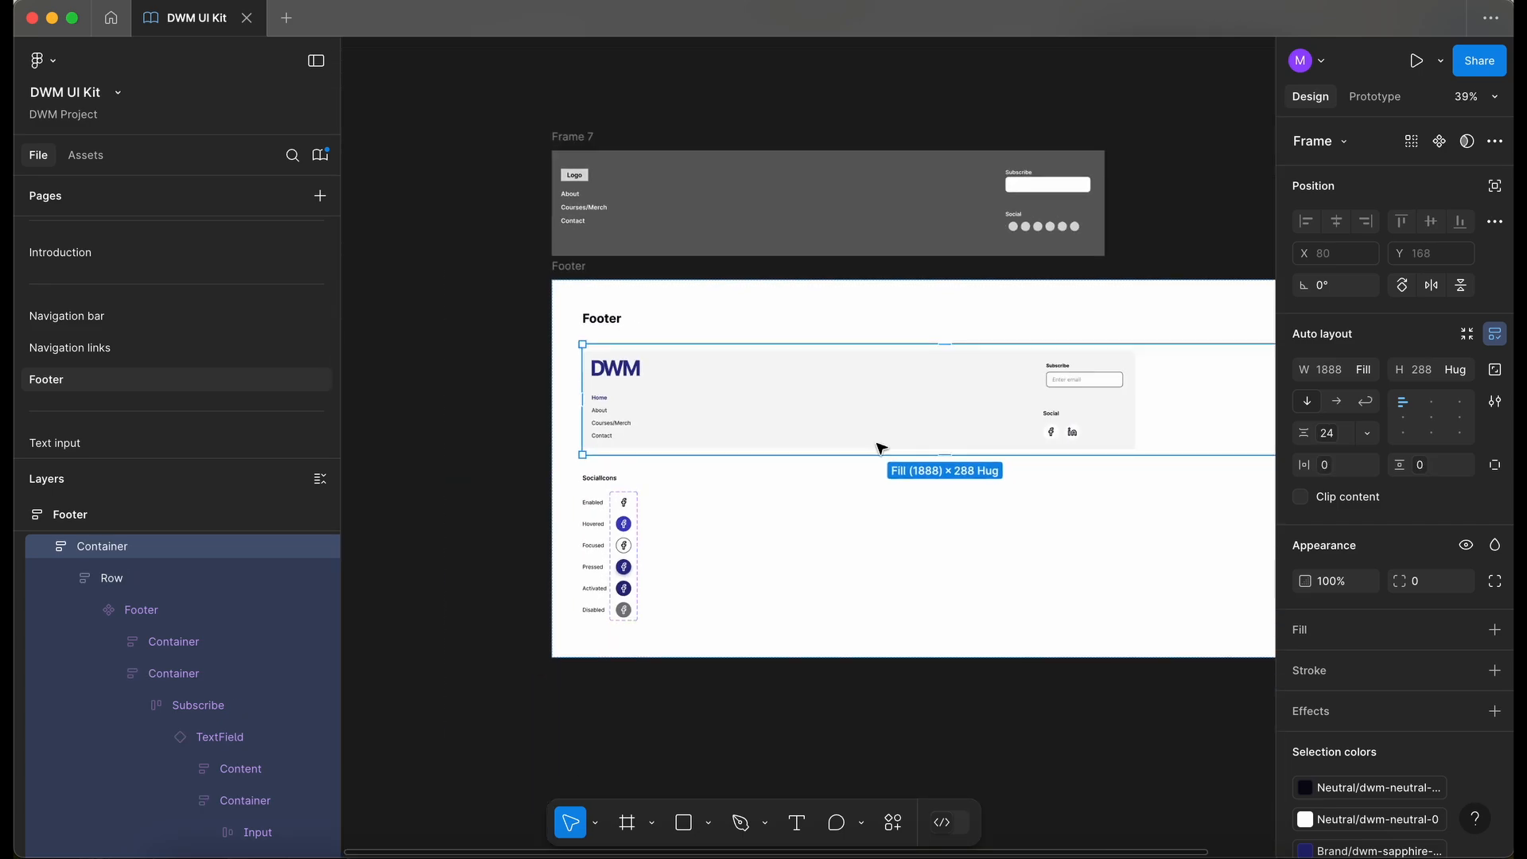
{"action": "scroll", "coordinate": [1094, 331], "scroll_direction": "up", "scroll_amount": 5}
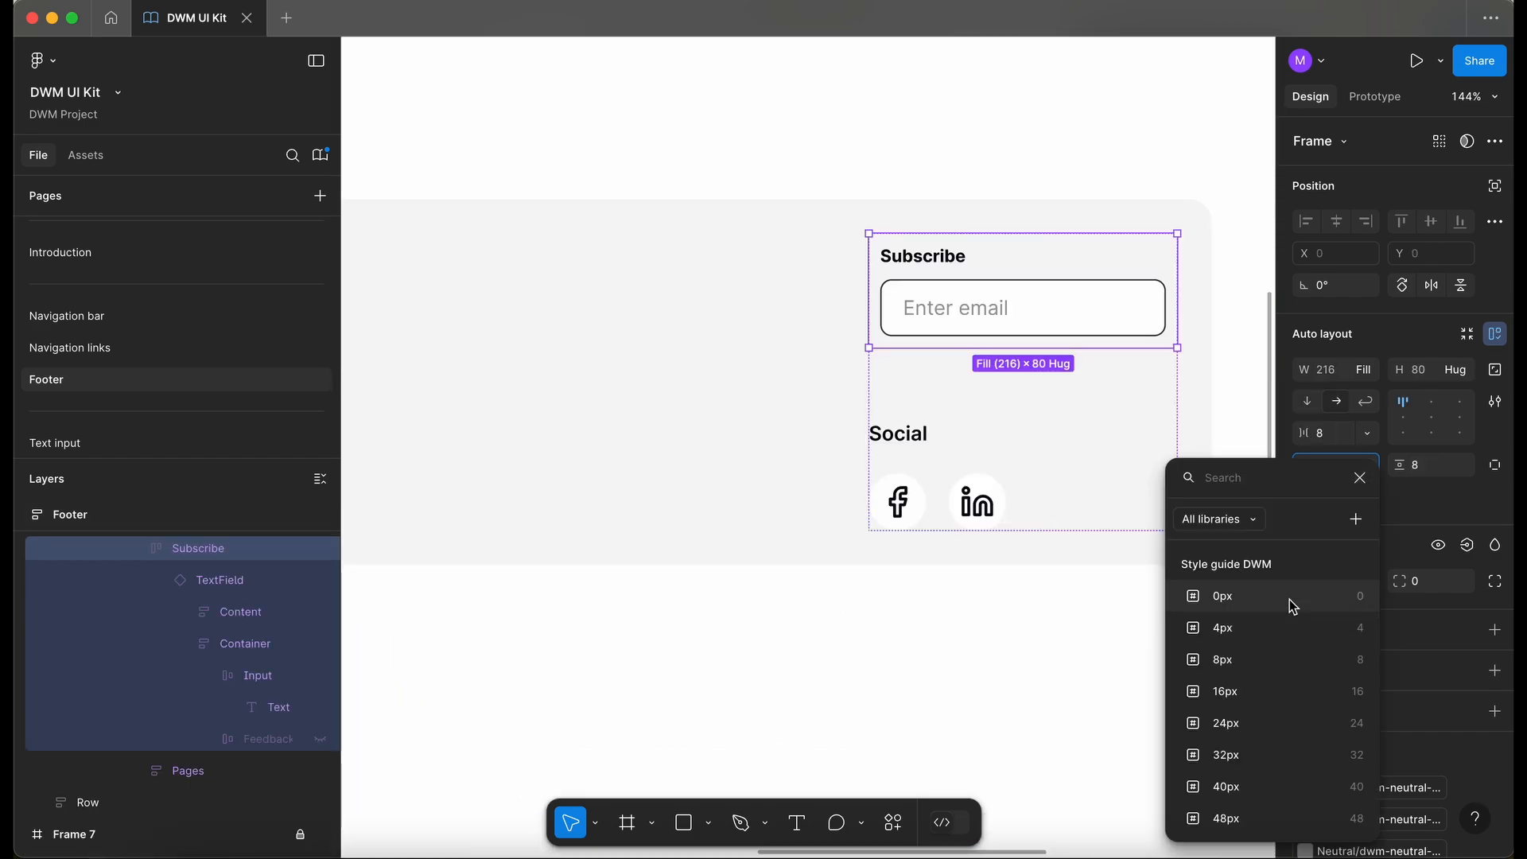
{"action": "left_click", "coordinate": [1278, 608]}
{"action": "left_click", "coordinate": [1463, 467]}
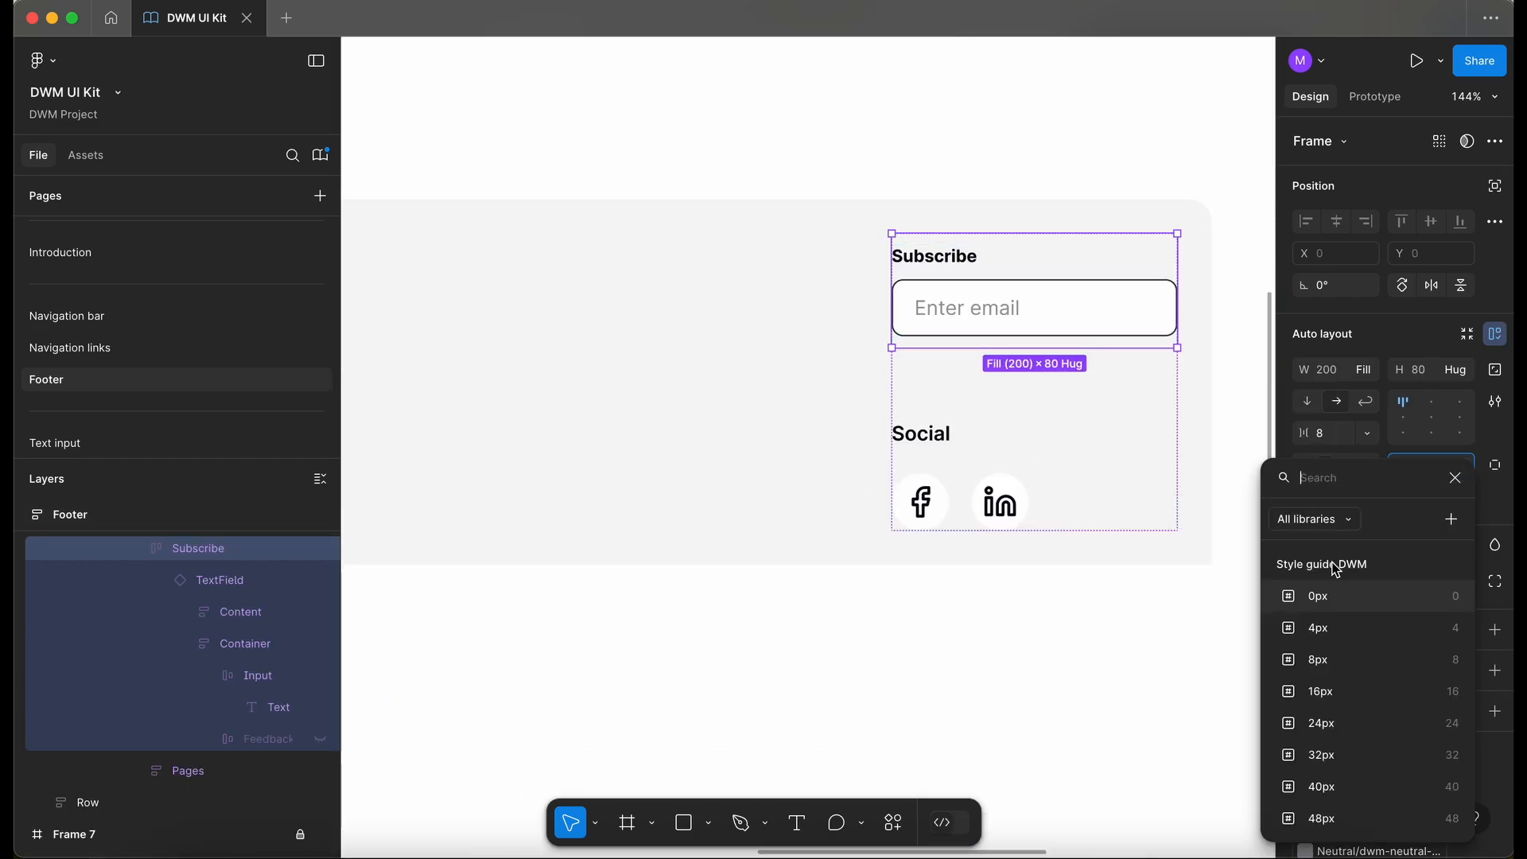
{"action": "left_click", "coordinate": [1324, 597]}
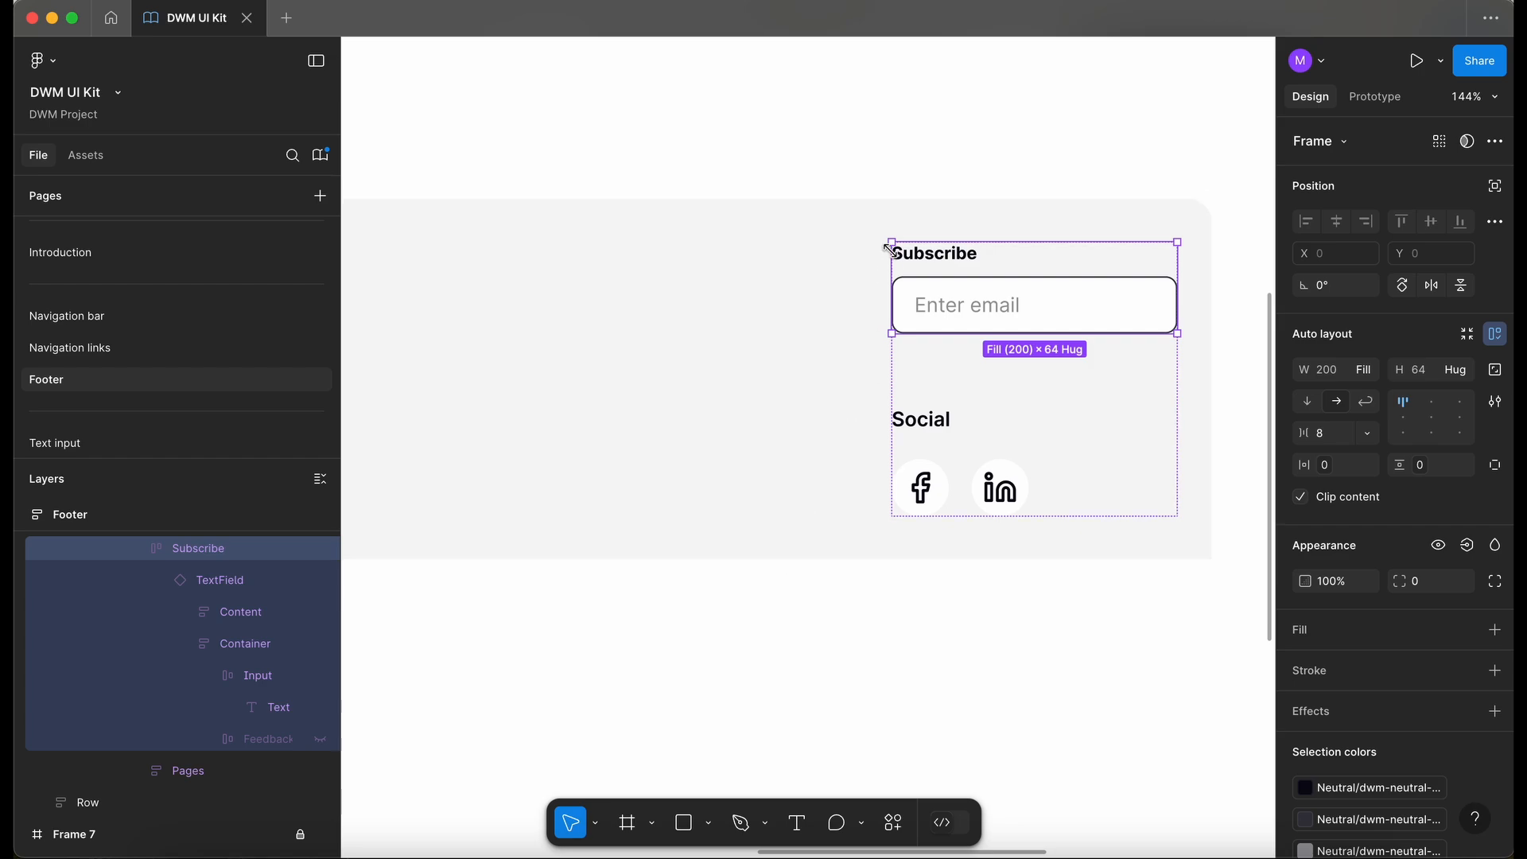
- Collapse and lock the Footer frame in the layers list
{"action": "scroll", "coordinate": [747, 331], "scroll_direction": "down", "scroll_amount": 5}
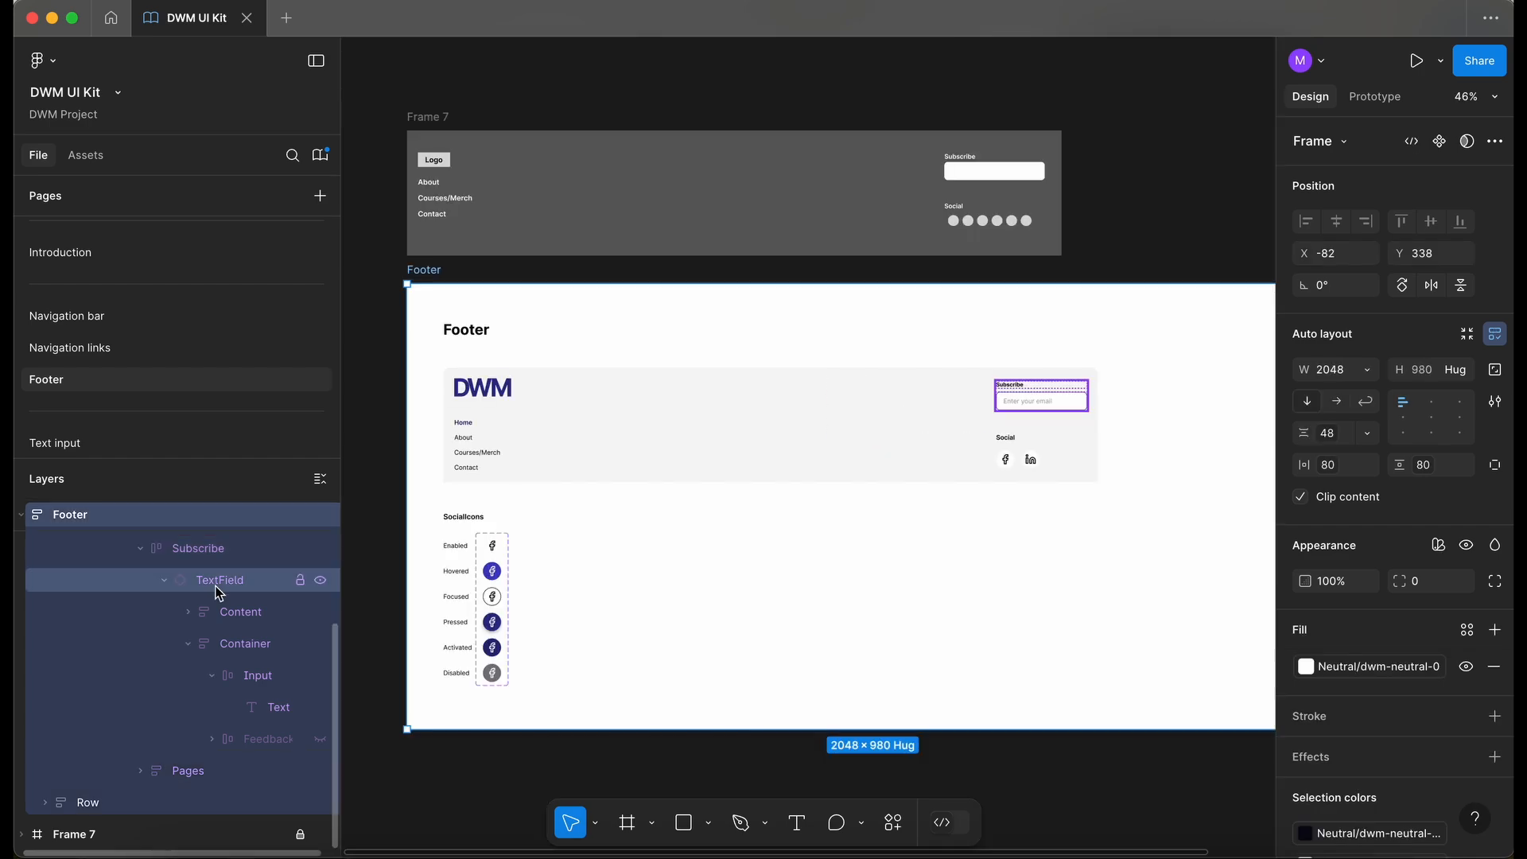
{"action": "scroll", "coordinate": [215, 593], "scroll_direction": "up", "scroll_amount": 3}
{"action": "left_click", "coordinate": [23, 514]}
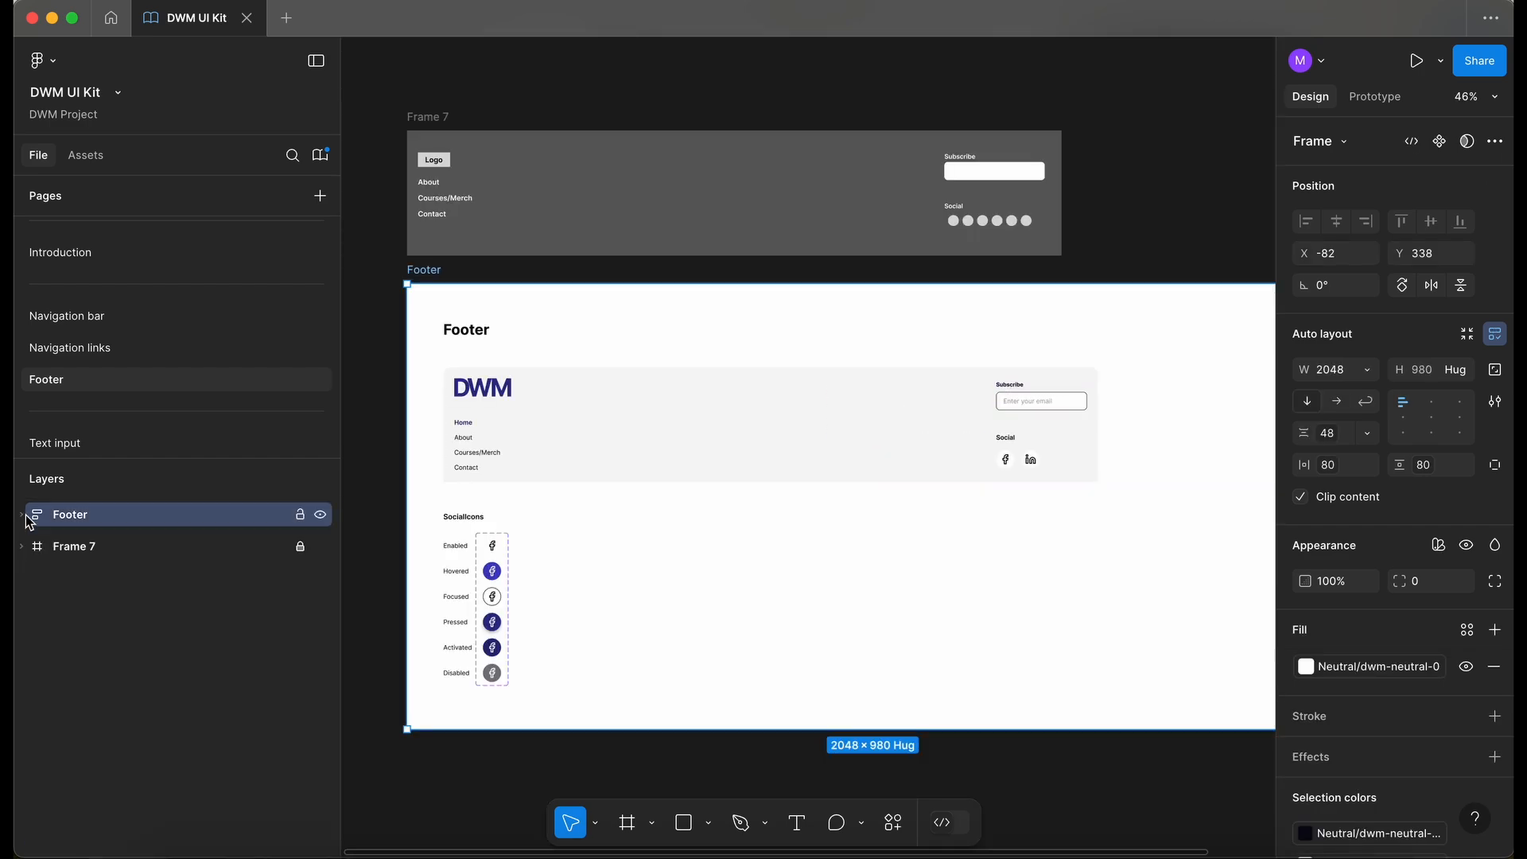
{"action": "left_click", "coordinate": [301, 514]}
{"action": "left_click", "coordinate": [451, 461]}
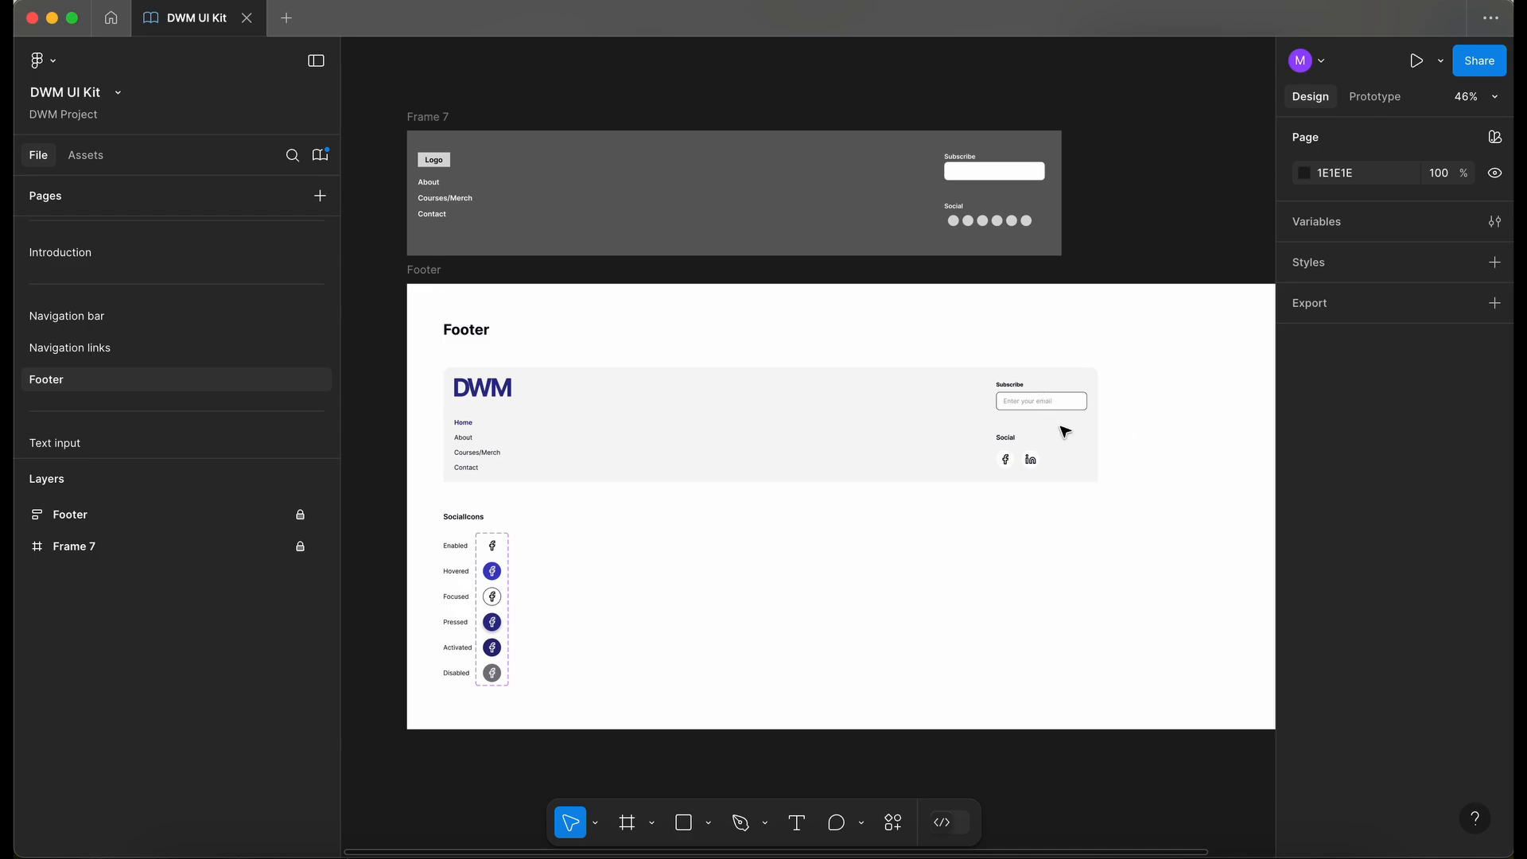
- Zoom to fit and open the library management dialog
{"action": "key", "text": "shift+1"}
{"action": "left_click", "coordinate": [321, 155]}
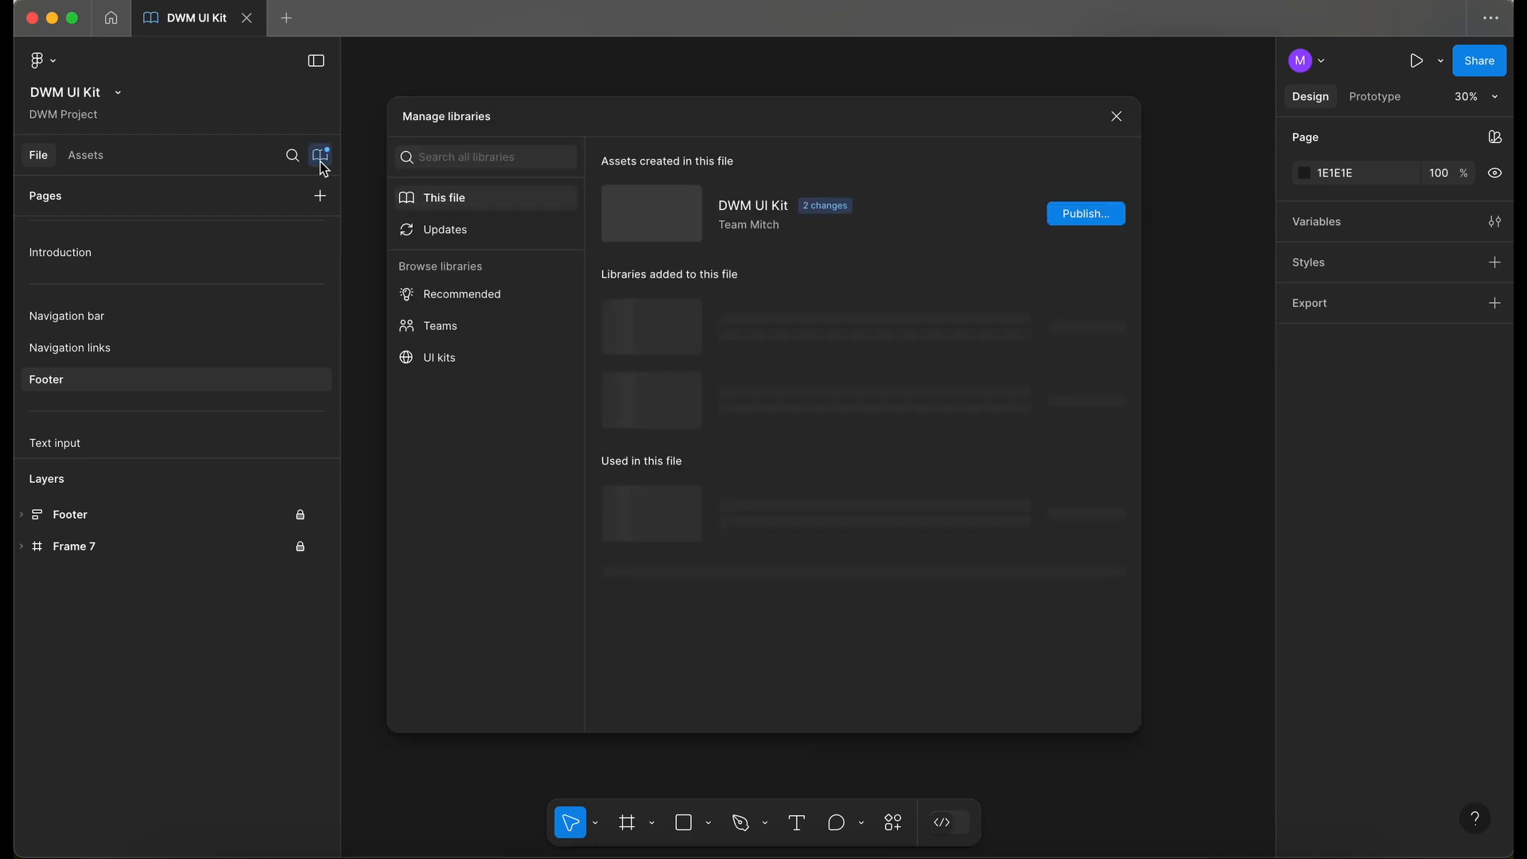
- Publish the library updates with the description "Footer updated with text field component."
{"action": "left_click", "coordinate": [1068, 215]}
{"action": "left_click", "coordinate": [551, 497]}
{"action": "left_click", "coordinate": [611, 343]}
{"action": "type", "text": "Footer updated with text field component."}
{"action": "left_click", "coordinate": [968, 663]}
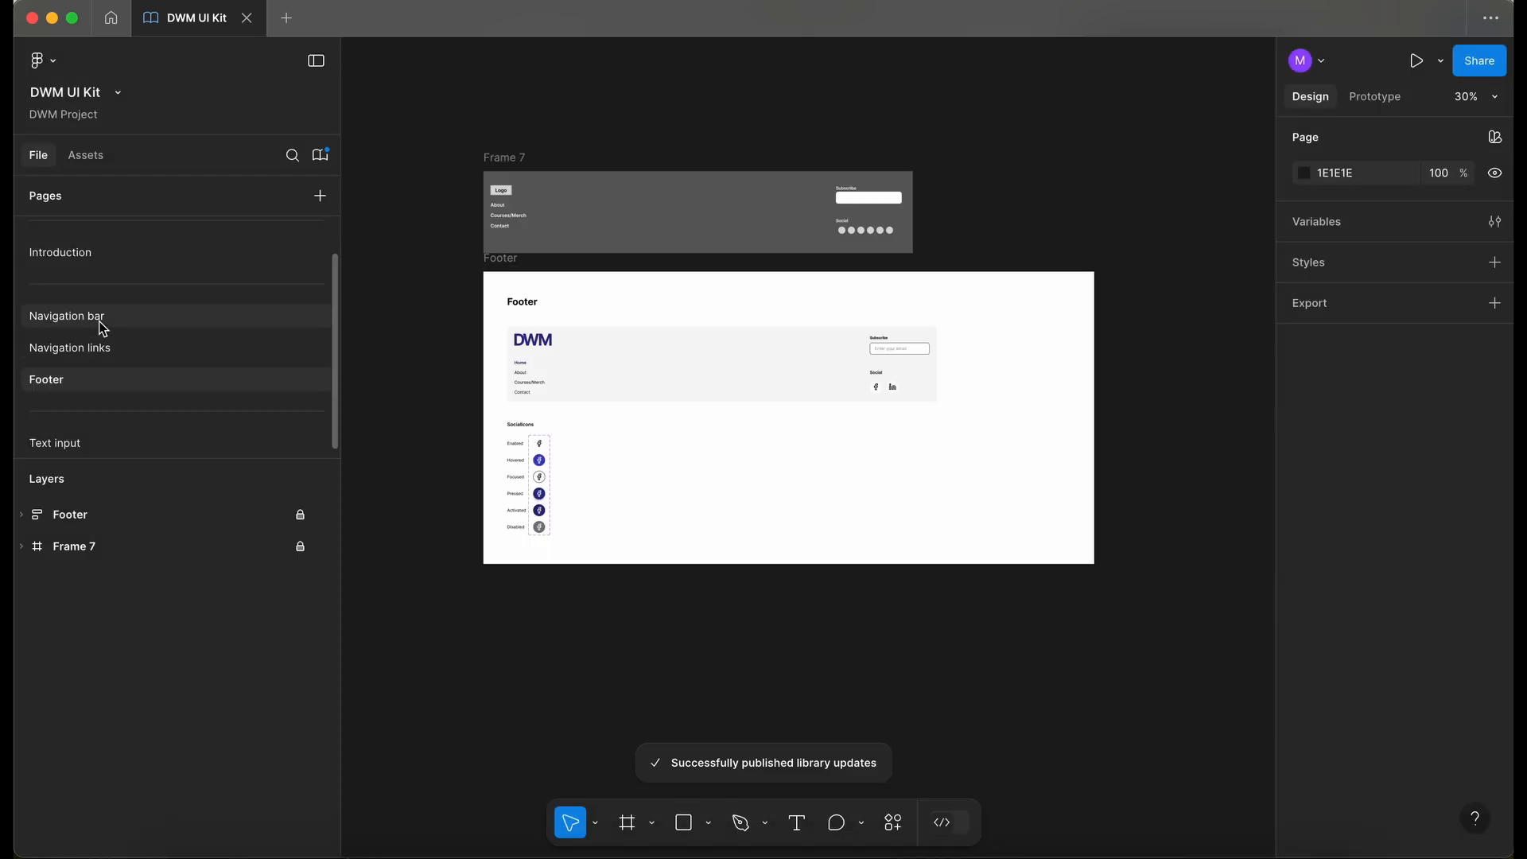
- Open the Text input page and review the TextField documentation in full-screen view
{"action": "left_click", "coordinate": [92, 443]}
{"action": "scroll", "coordinate": [592, 477], "scroll_direction": "right", "scroll_amount": 2}
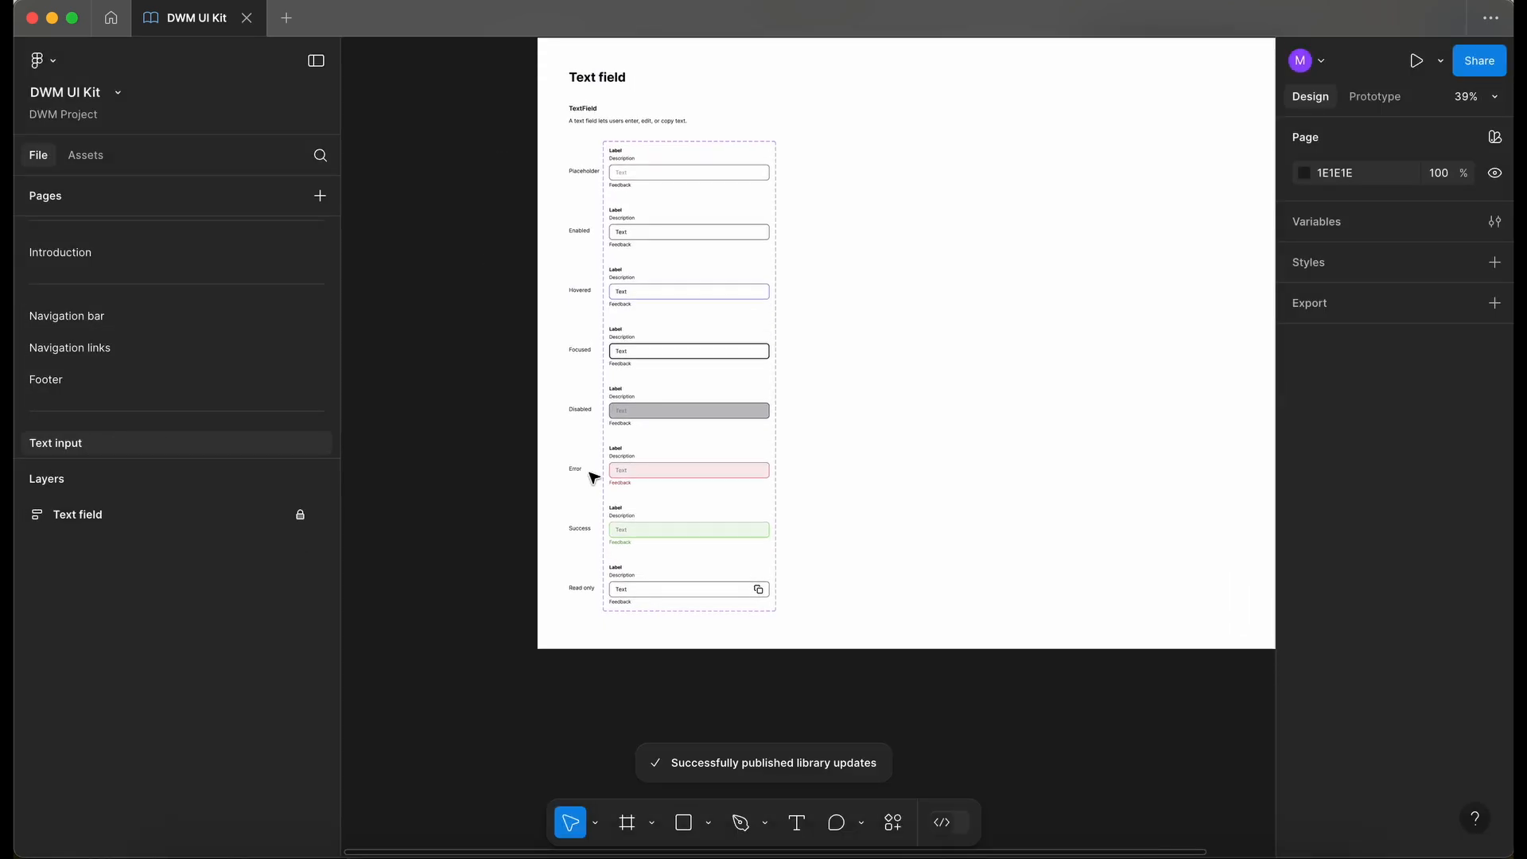
{"action": "key", "text": "super+backslash"}
{"action": "scroll", "coordinate": [716, 511], "scroll_direction": "up", "scroll_amount": 5, "text": "ctrl"}
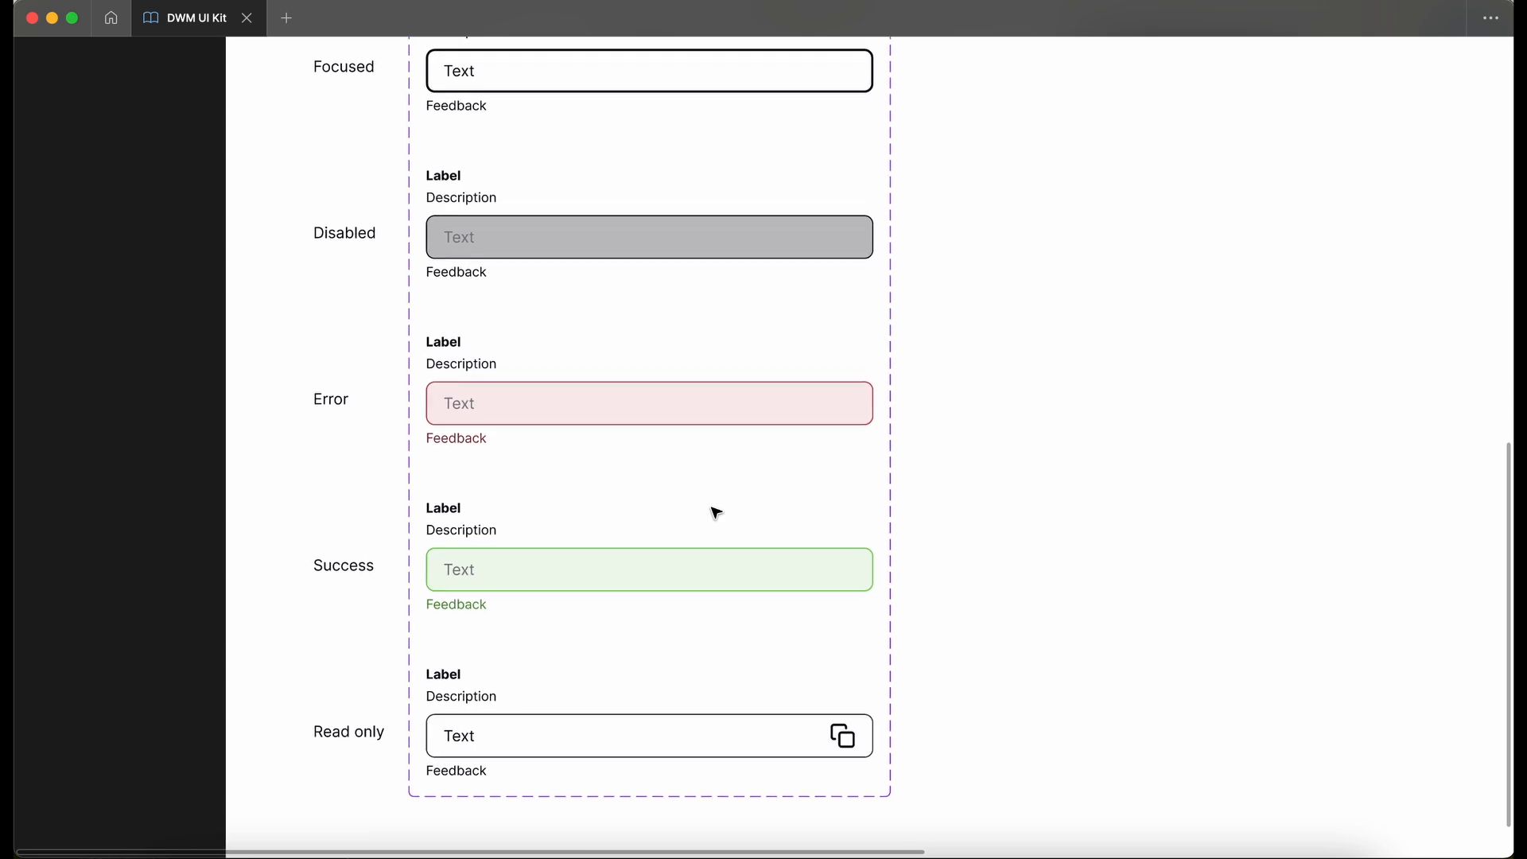
{"action": "scroll", "coordinate": [716, 513], "scroll_direction": "up", "scroll_amount": 1}
{"action": "scroll", "coordinate": [716, 512], "scroll_direction": "up", "scroll_amount": 10}
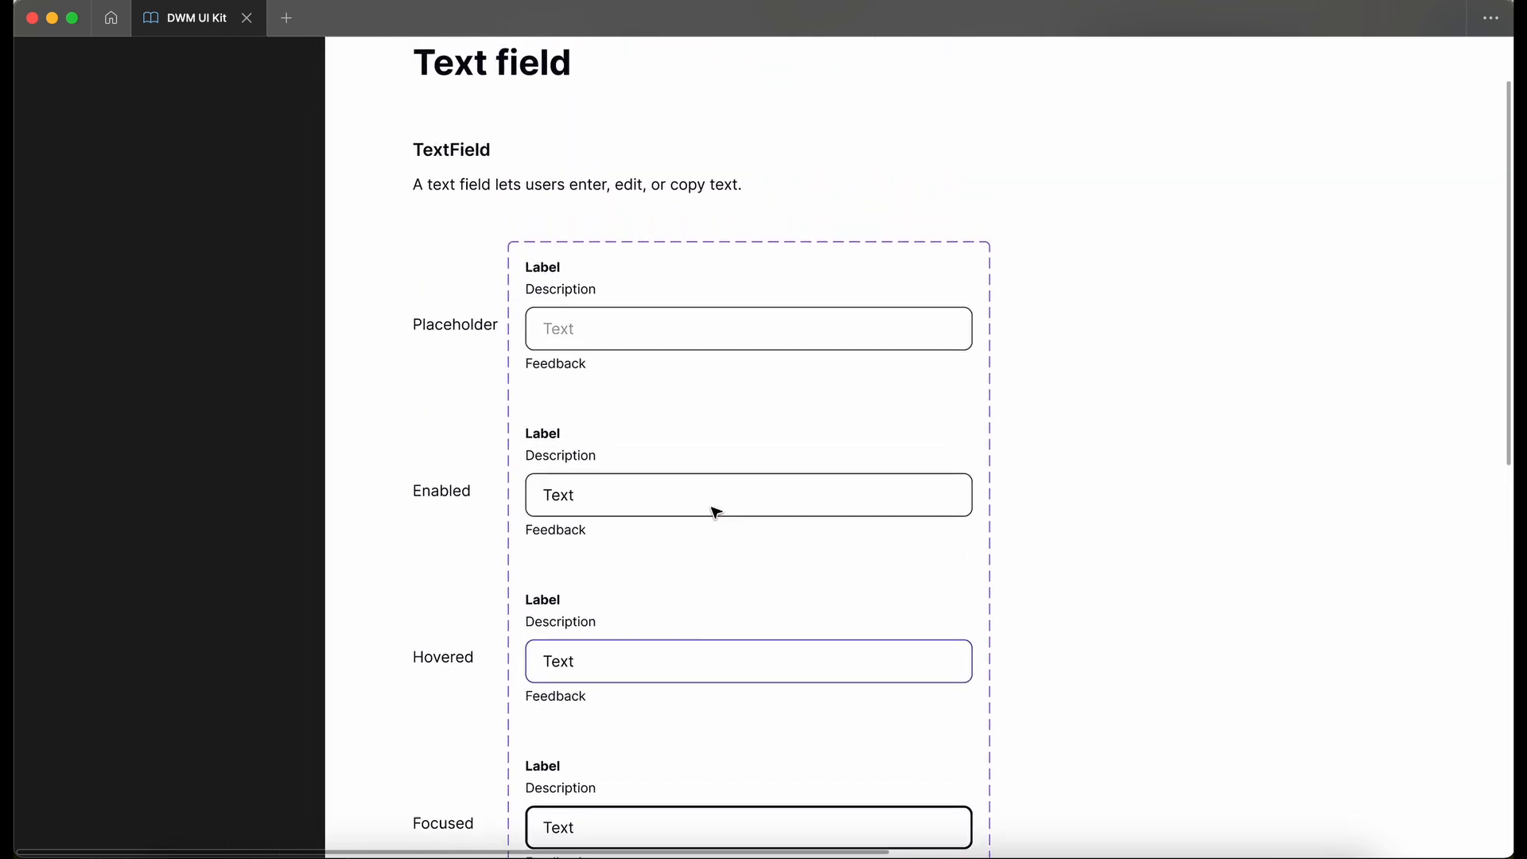
{"action": "key", "text": "super+backslash"}
{"action": "key", "text": "shift+1"}
- Check the published TextField component in the assets list and the library dialog
{"action": "left_click", "coordinate": [93, 159]}
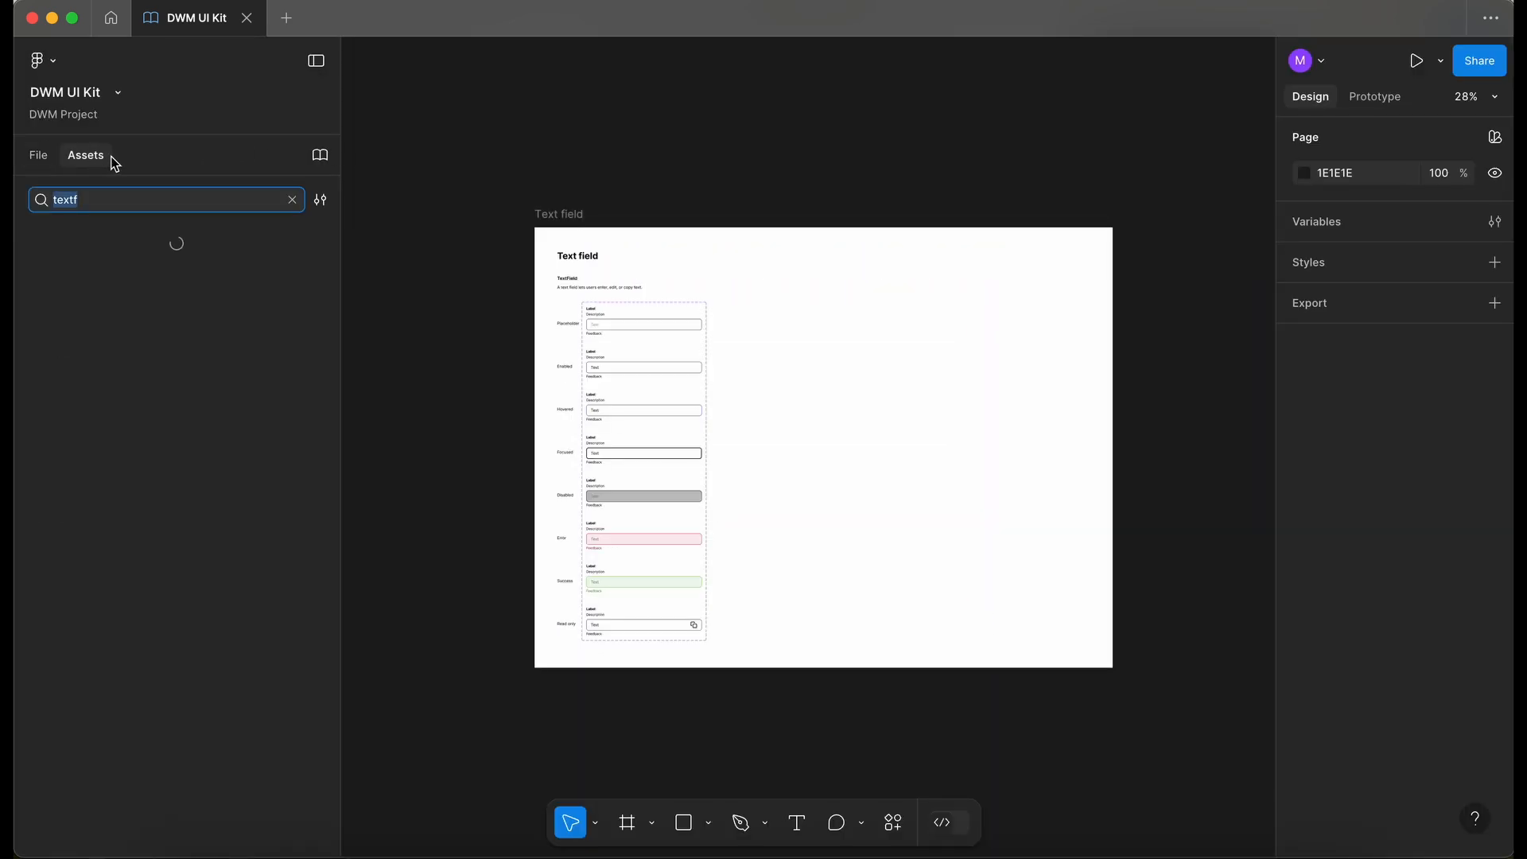
{"action": "left_click", "coordinate": [329, 163]}
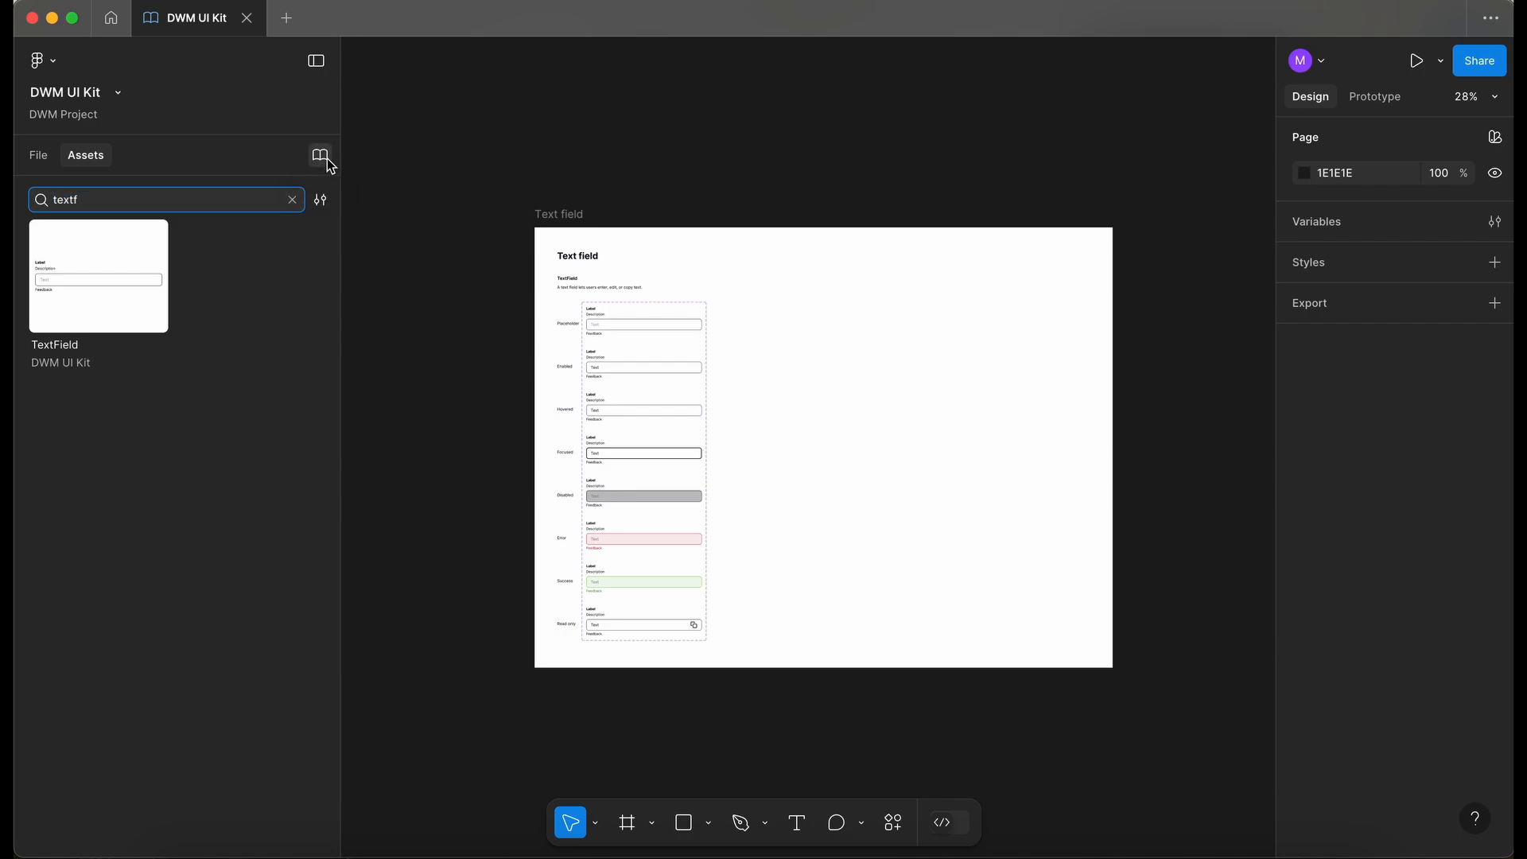
{"action": "left_click", "coordinate": [1101, 219]}
{"action": "left_click", "coordinate": [669, 346]}
{"action": "left_click", "coordinate": [959, 636]}
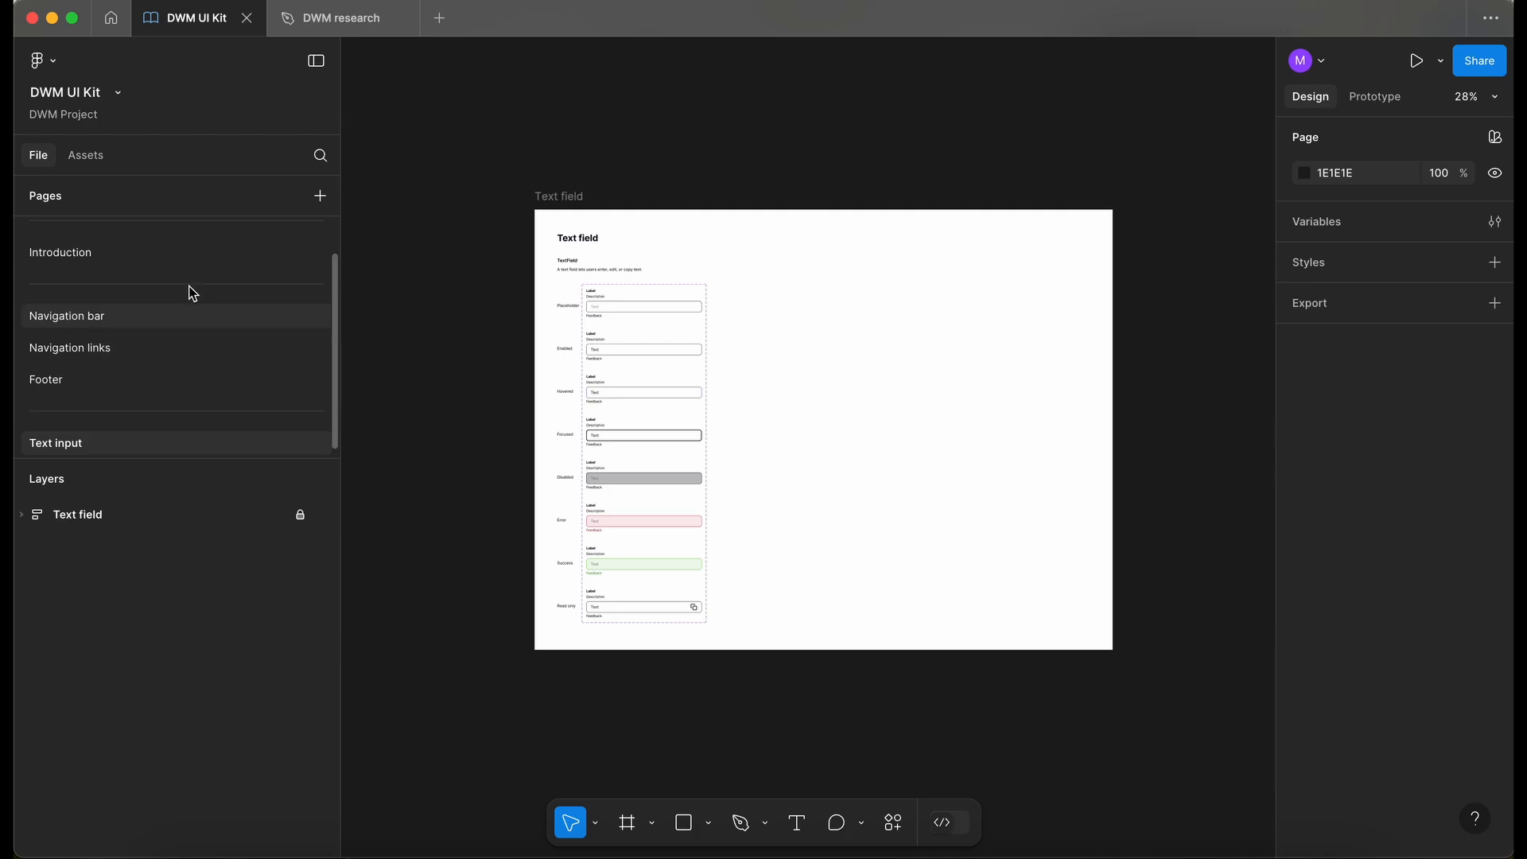
- Switch to the DWM research file and scroll through the homepage wireframe down to its footer
{"action": "left_click", "coordinate": [342, 17]}
{"action": "scroll", "coordinate": [678, 203], "scroll_direction": "up", "scroll_amount": 5}
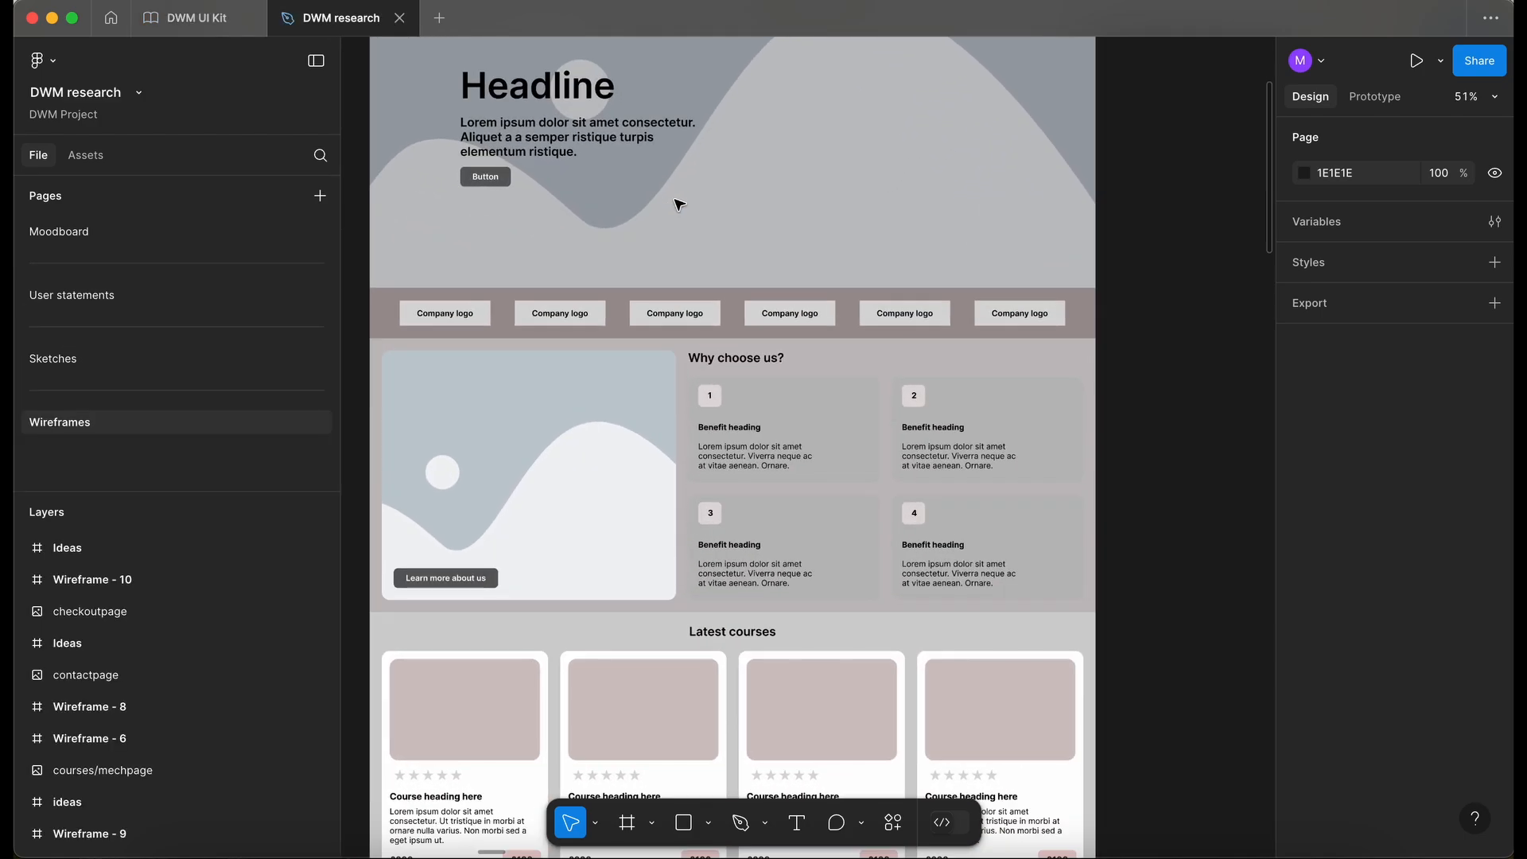
{"action": "scroll", "coordinate": [678, 203], "scroll_direction": "up", "scroll_amount": 3}
{"action": "scroll", "coordinate": [678, 203], "scroll_direction": "down", "scroll_amount": 5}
{"action": "scroll", "coordinate": [679, 205], "scroll_direction": "down", "scroll_amount": 5}
{"action": "scroll", "coordinate": [679, 204], "scroll_direction": "up", "scroll_amount": 7}
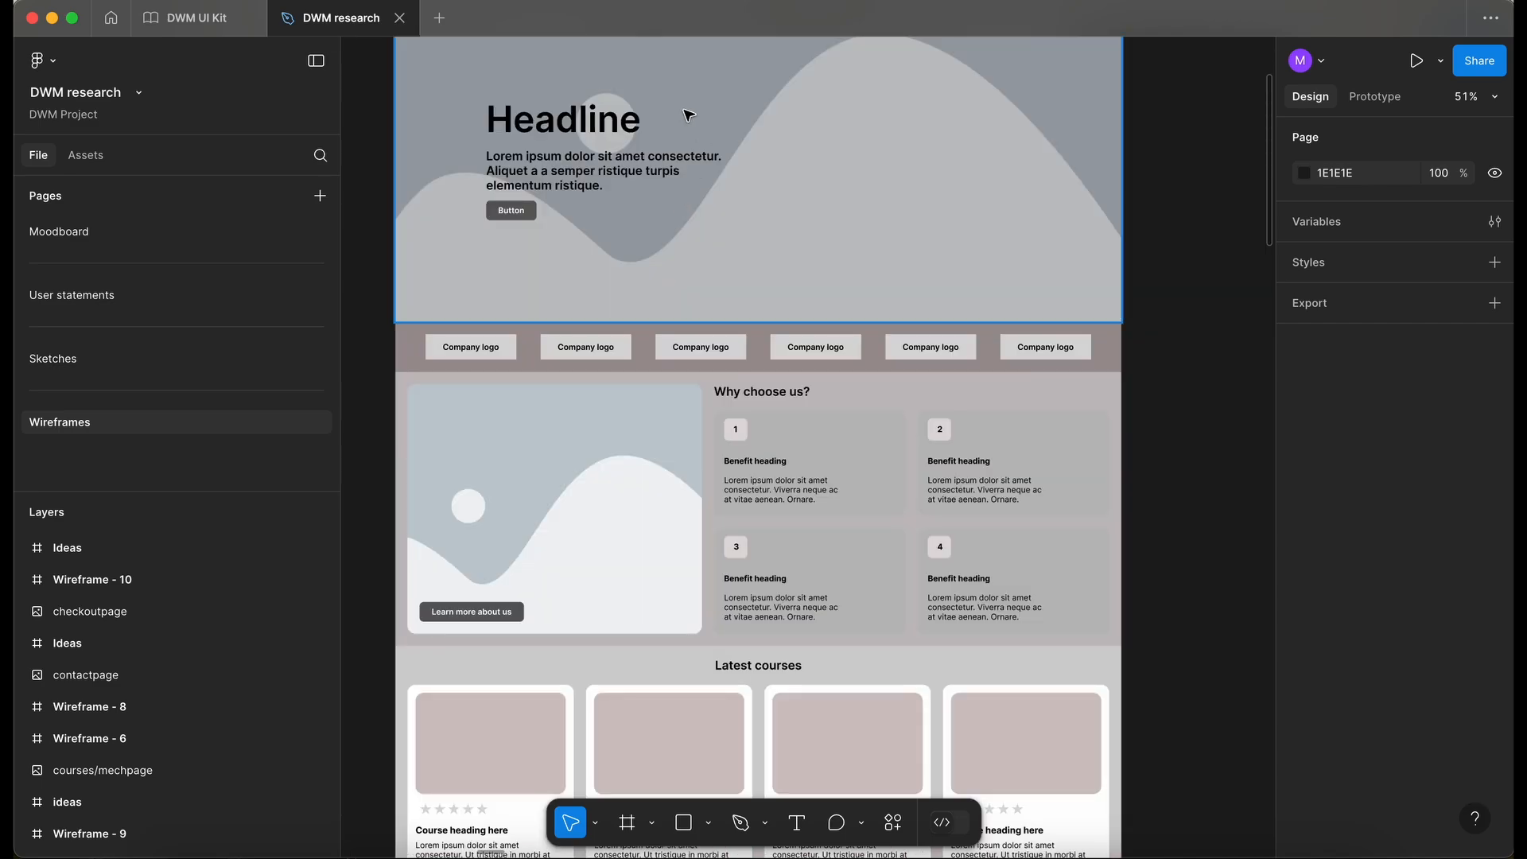
{"action": "scroll", "coordinate": [695, 119], "scroll_direction": "down", "scroll_amount": 5}
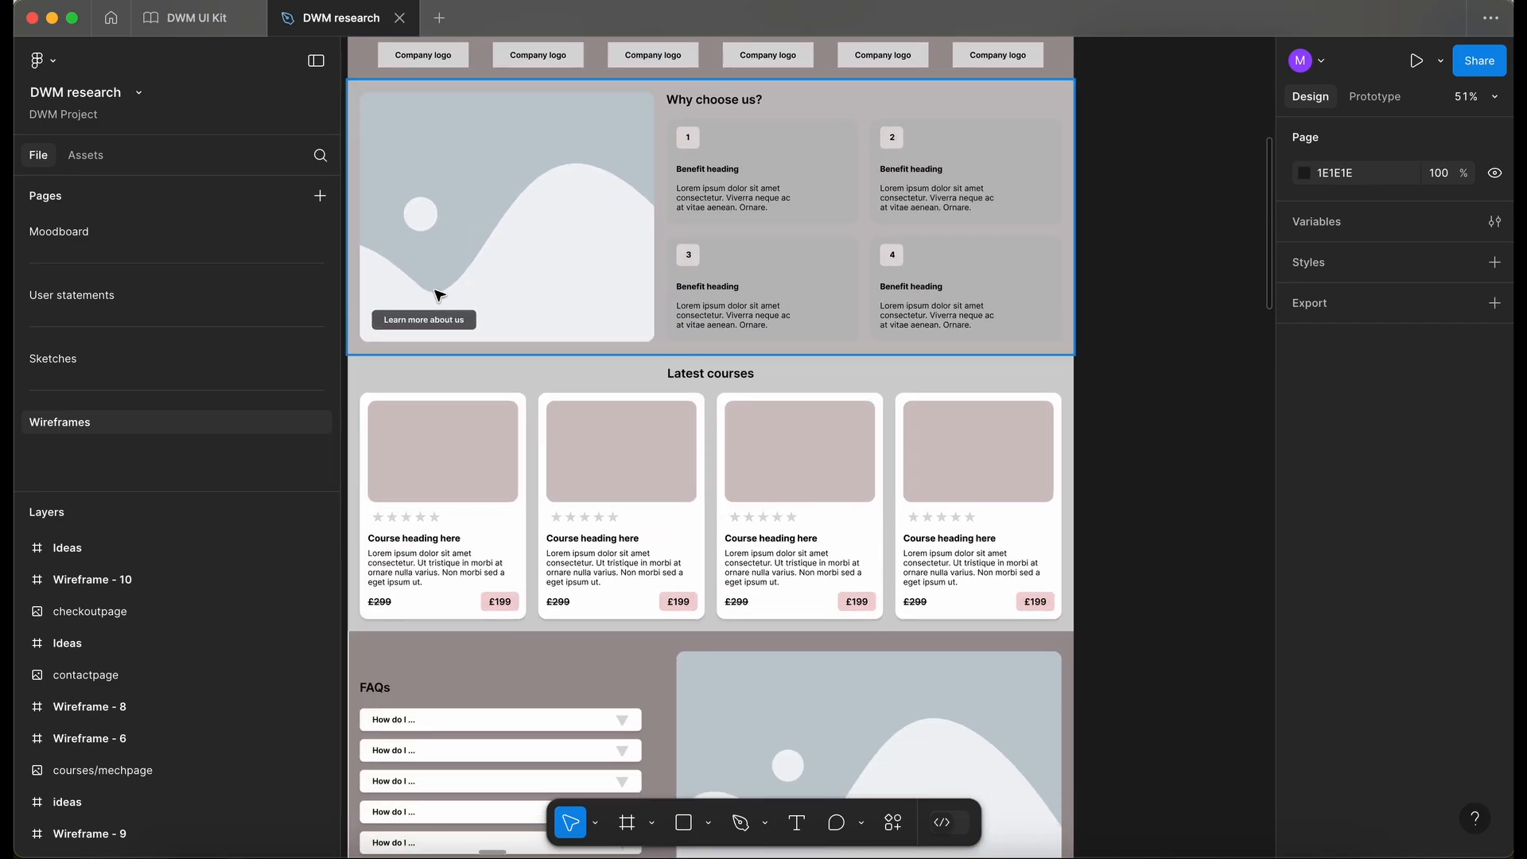
{"action": "scroll", "coordinate": [436, 296], "scroll_direction": "down", "scroll_amount": 4}
{"action": "scroll", "coordinate": [527, 390], "scroll_direction": "down", "scroll_amount": 4}
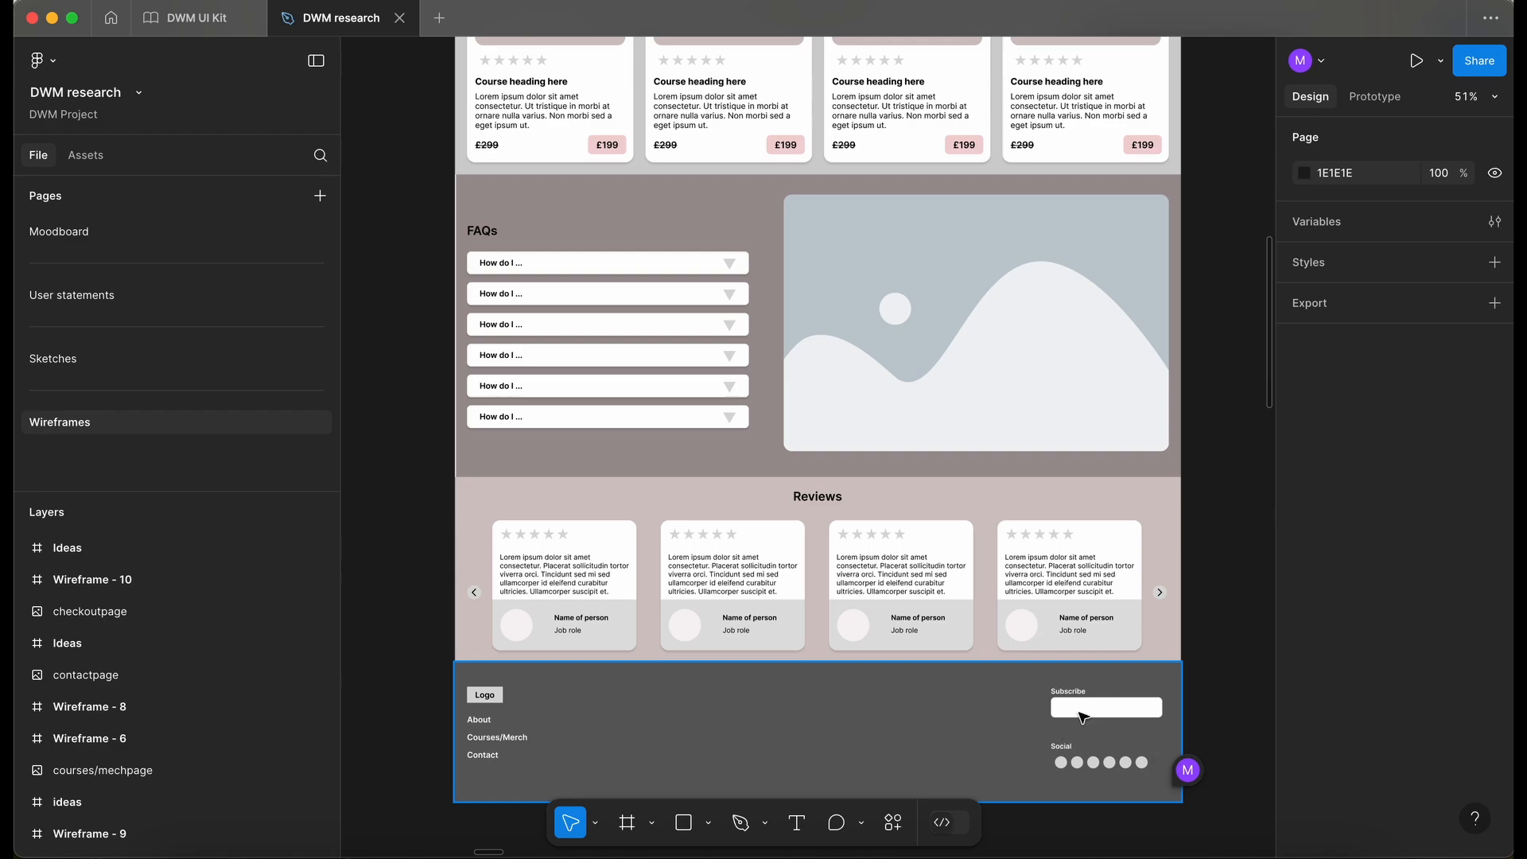
{"action": "scroll", "coordinate": [1066, 620], "scroll_direction": "down", "scroll_amount": 3}
{"action": "scroll", "coordinate": [1066, 620], "scroll_direction": "right", "scroll_amount": 1}
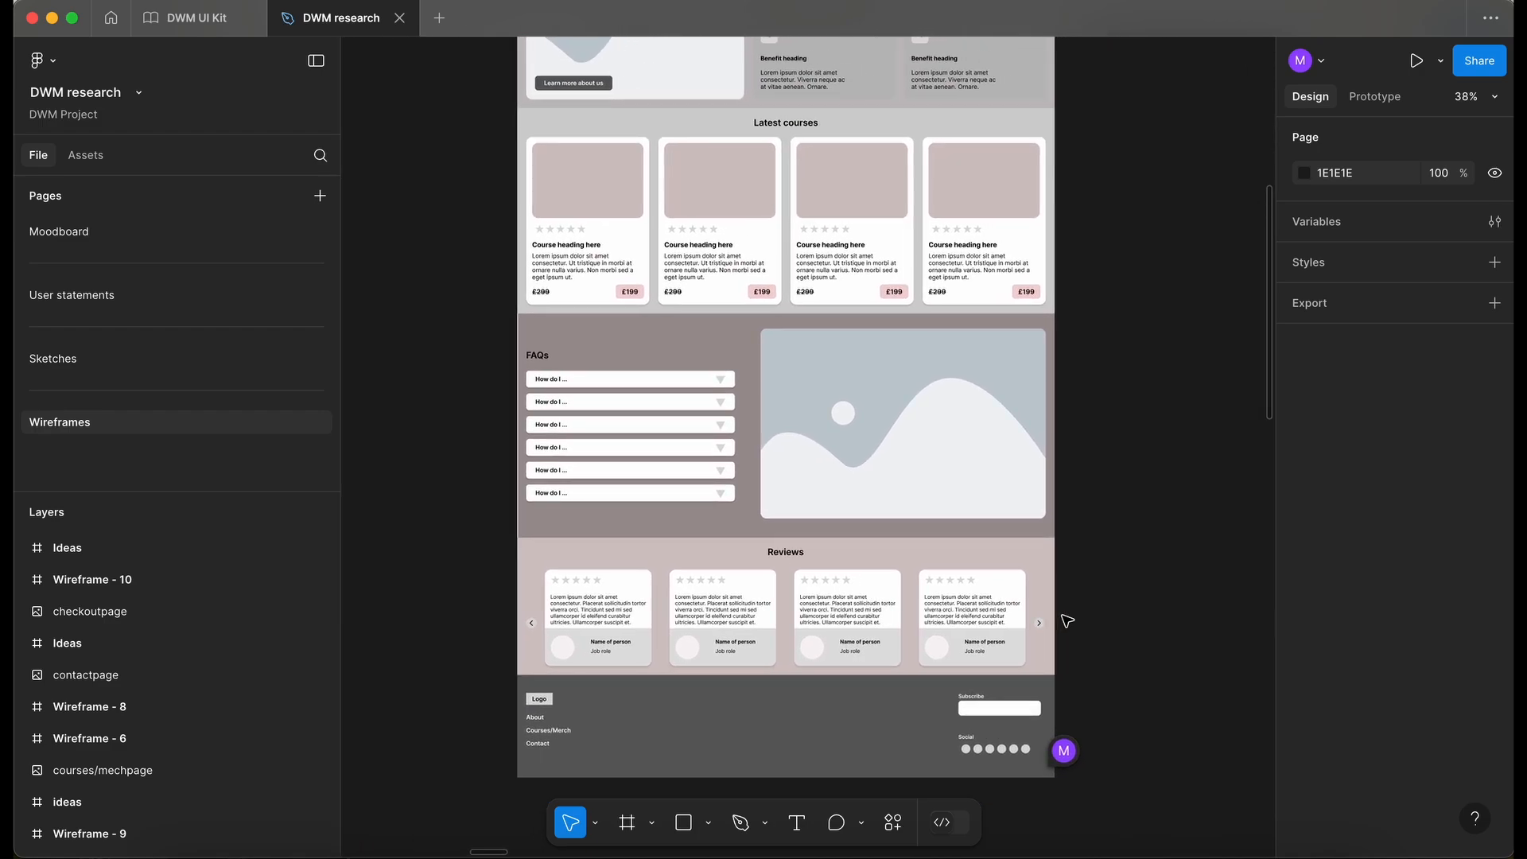